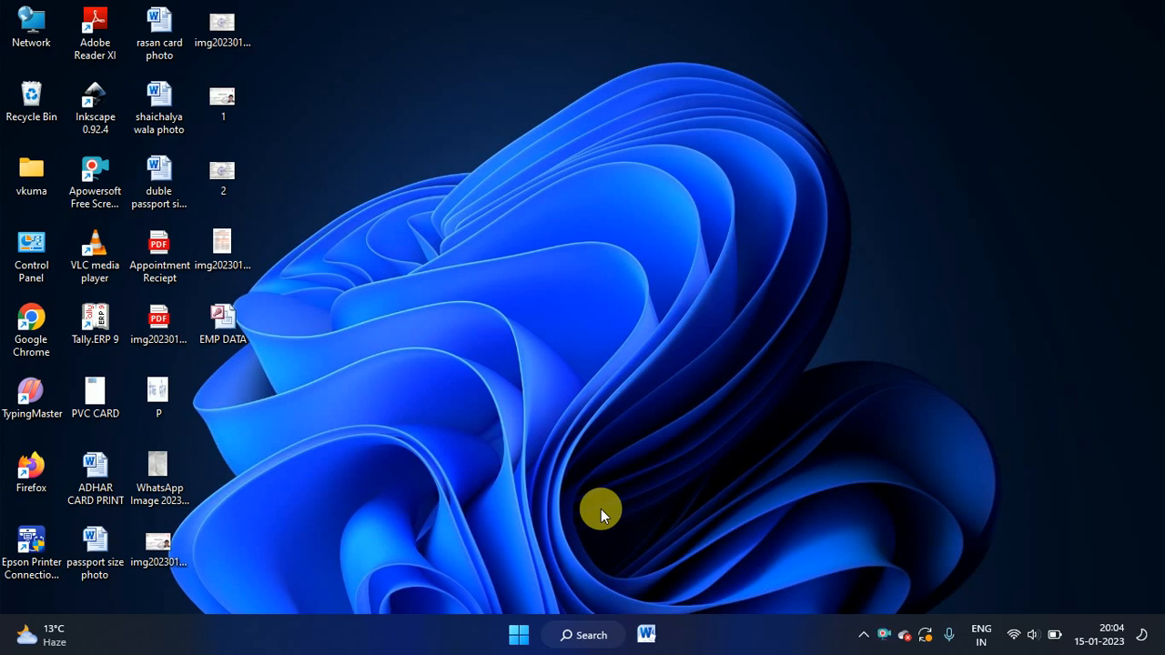
Open Microsoft Word and fill the blank document with sample paragraphs using =rand()
click(649, 634)
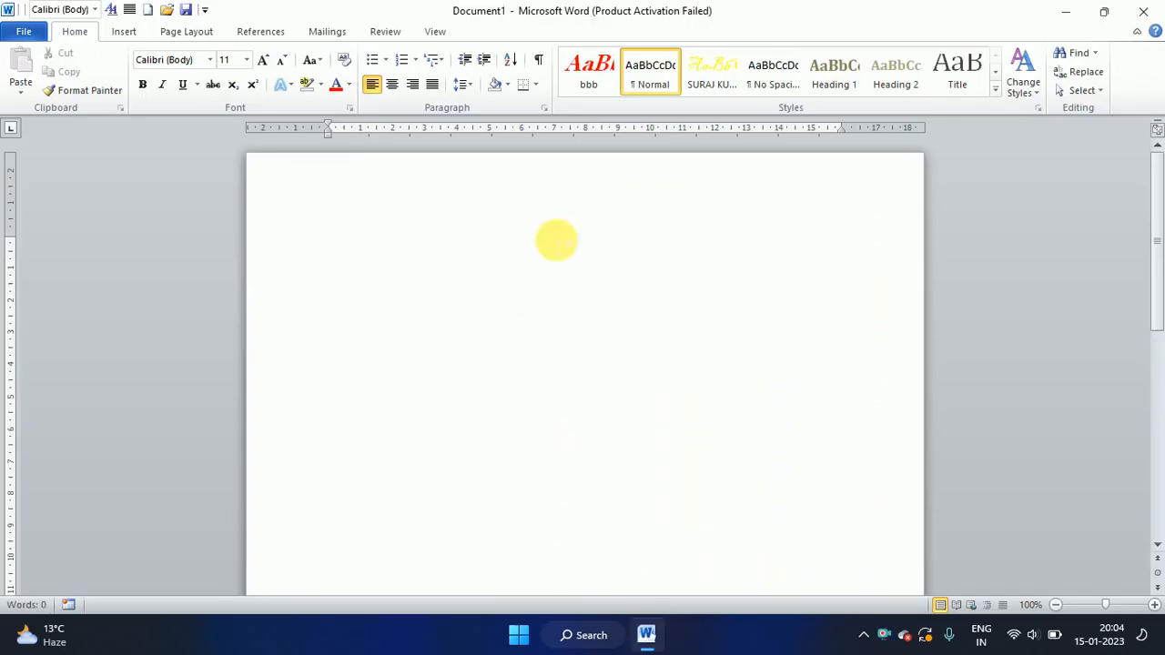
click(780, 131)
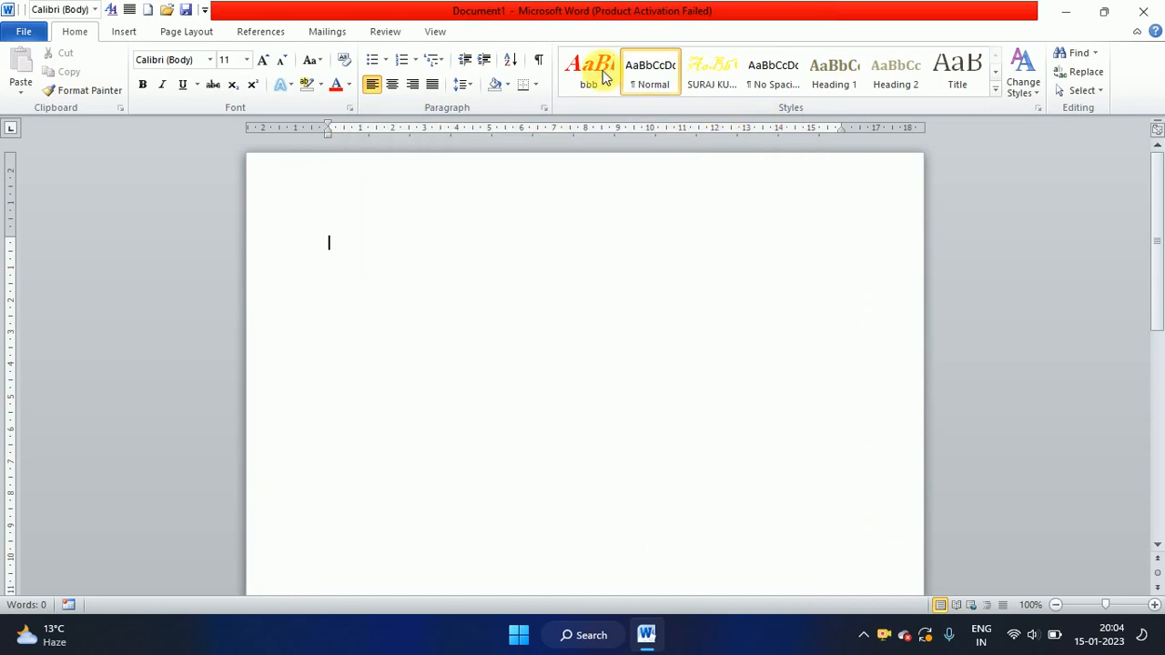
click(387, 31)
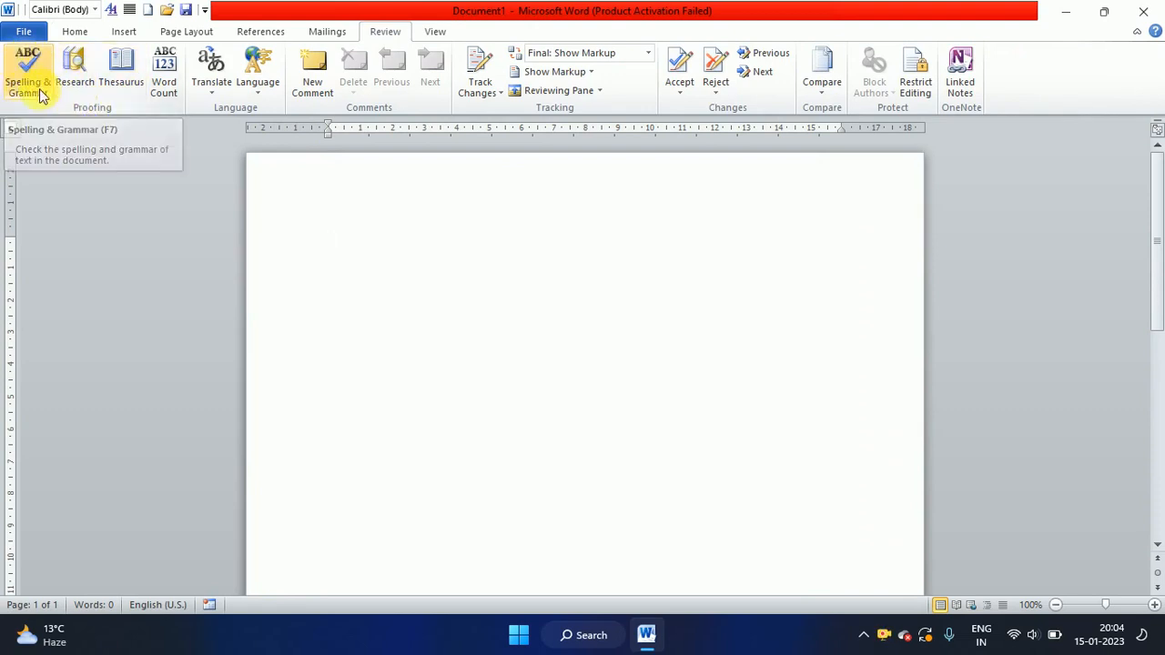
click(328, 251)
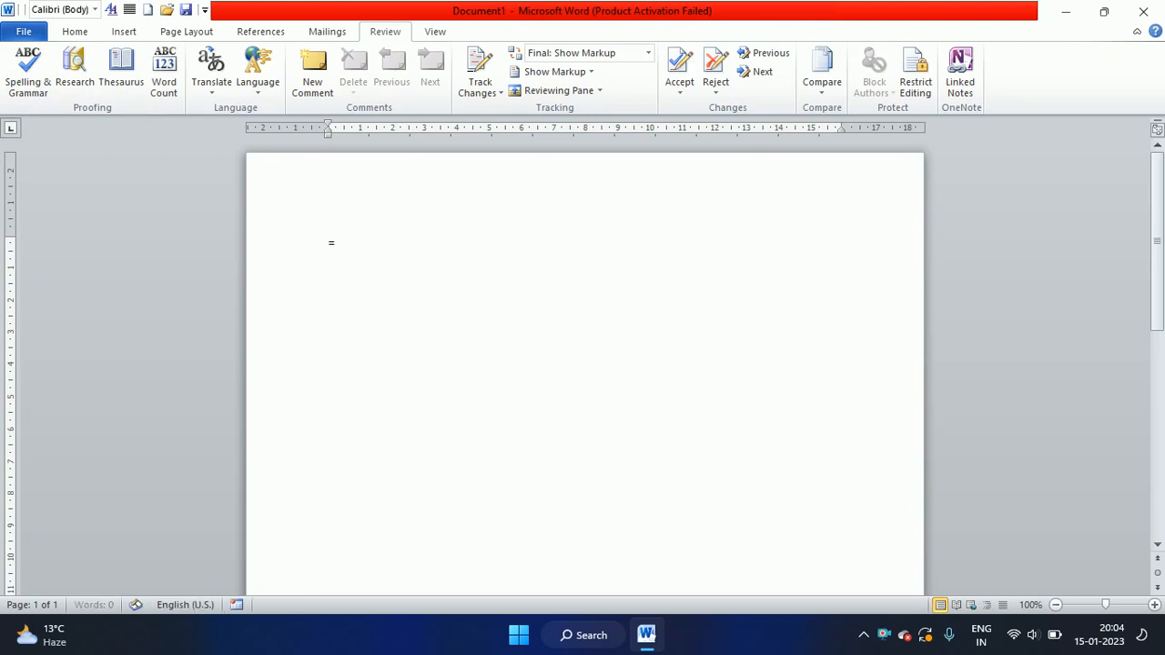
text(=rand())
key(Return)
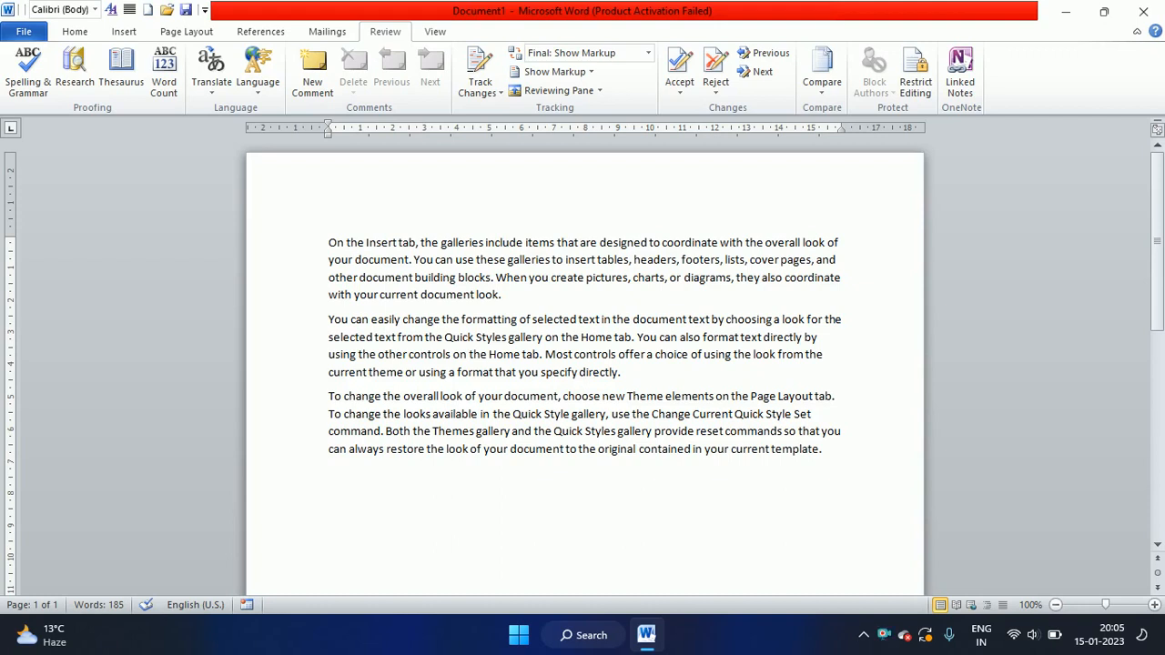
Introduce misspellings in the first two paragraphs: "pictues", "coodinate" and "chice"
click(617, 277)
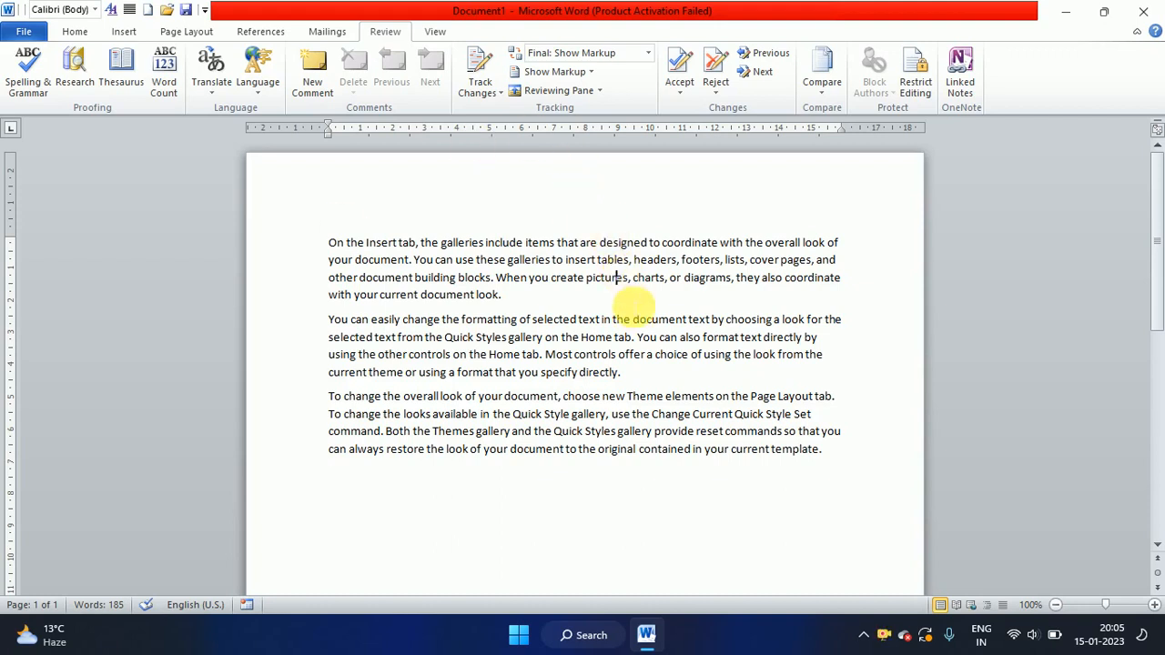
key(BackSpace)
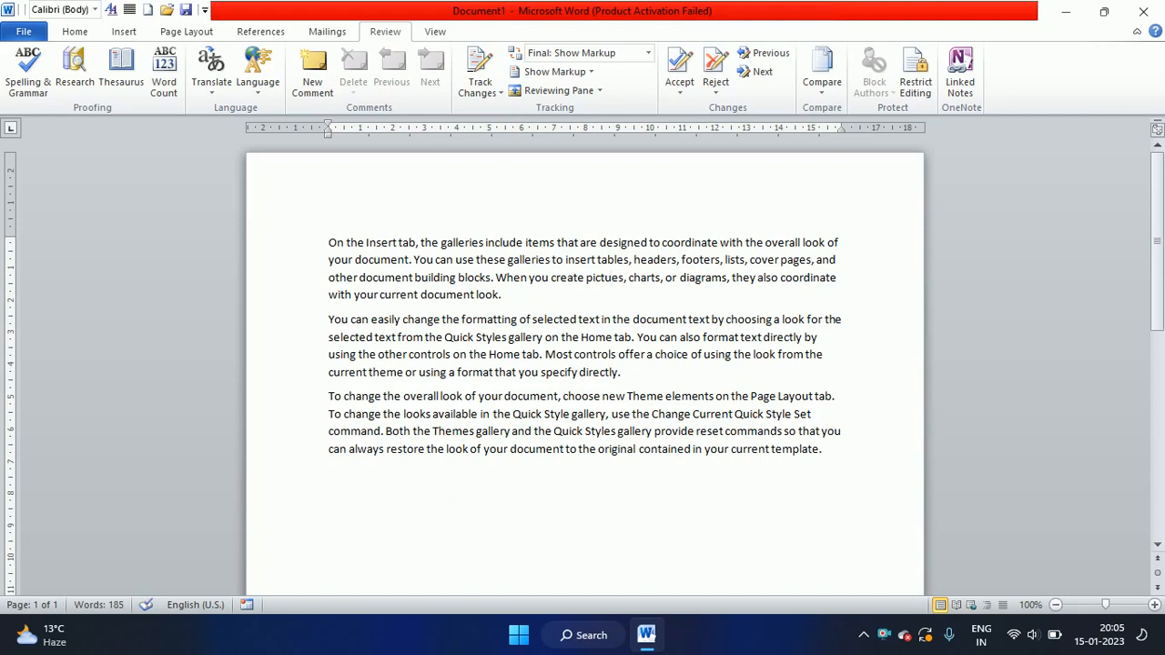
click(804, 279)
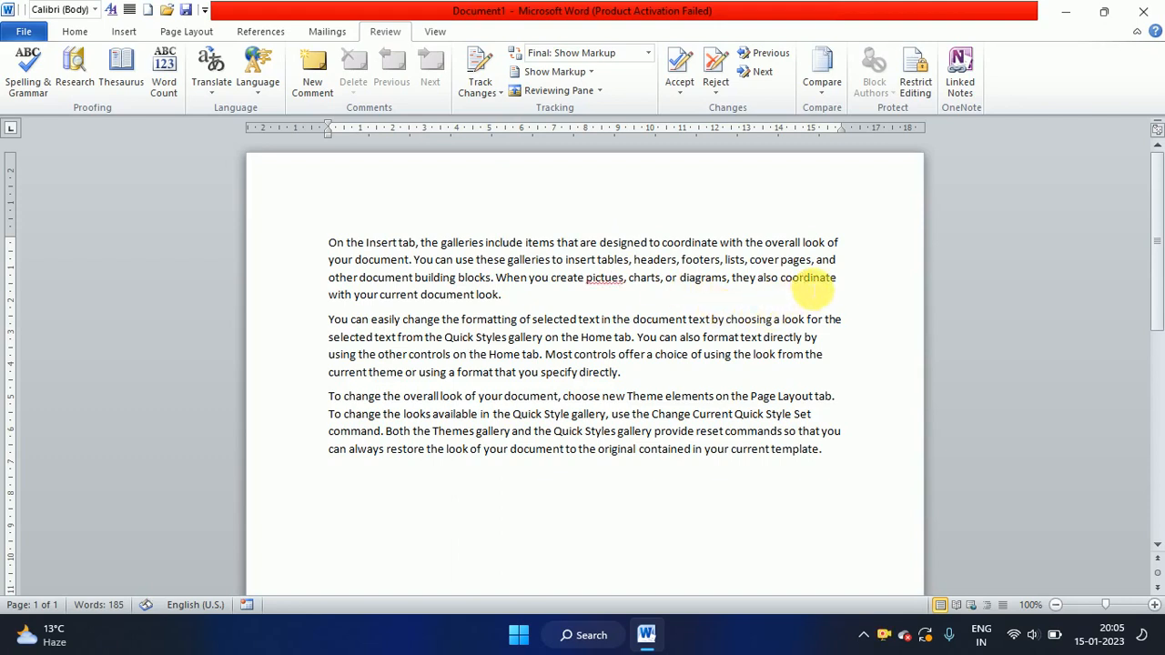
key(BackSpace)
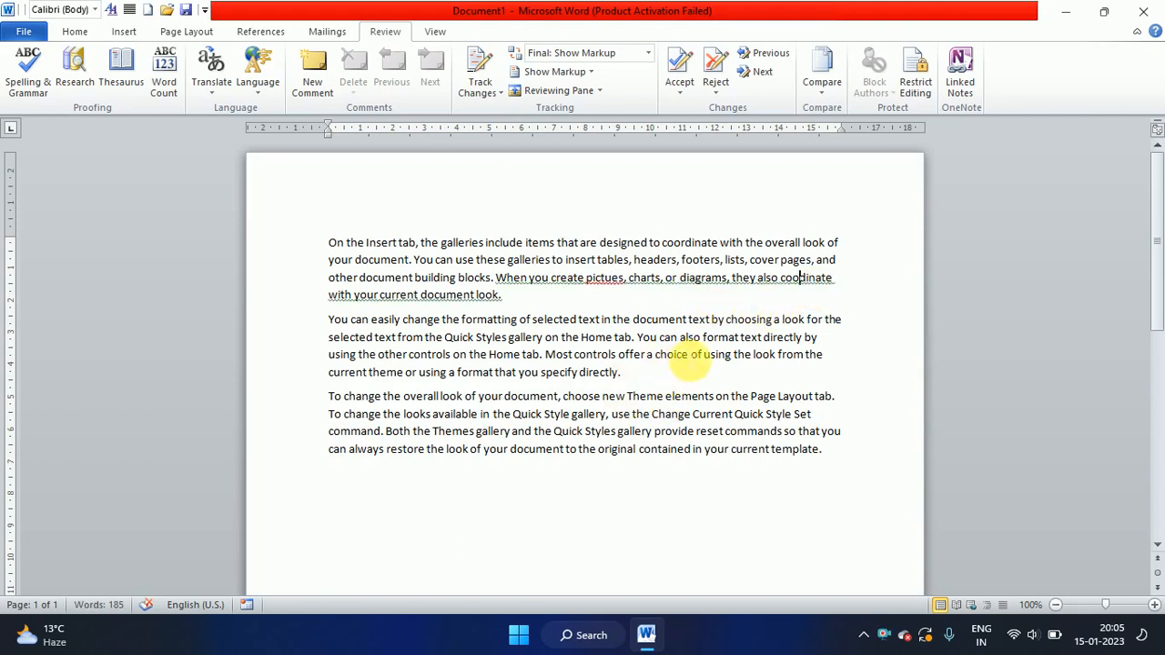
click(673, 356)
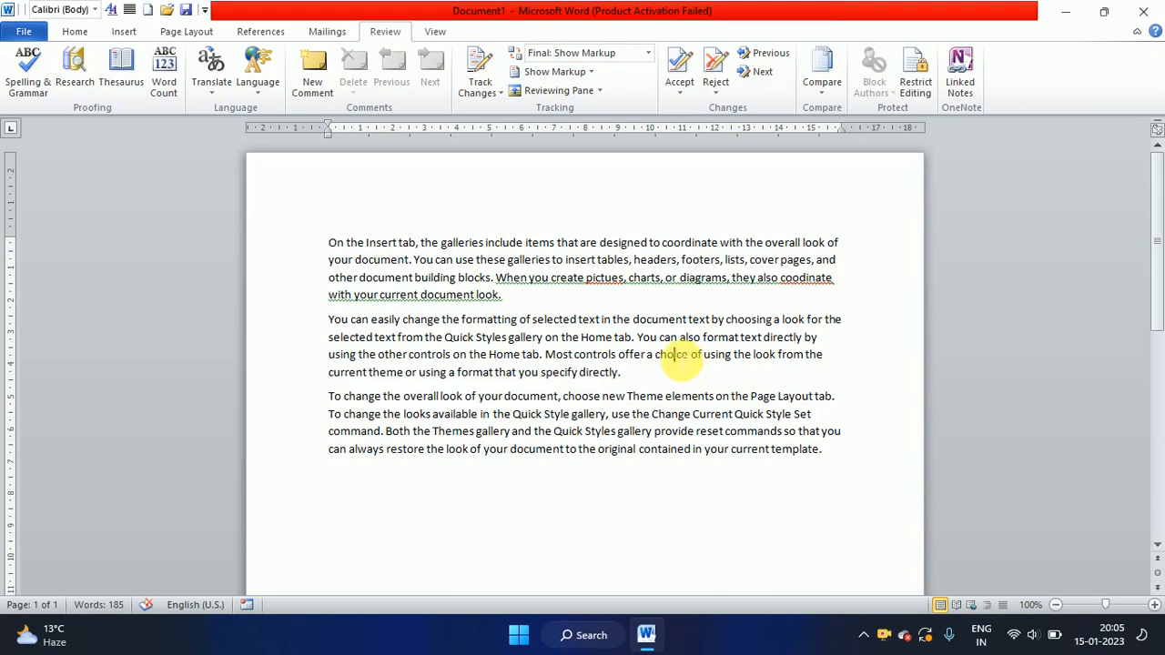
key(BackSpace)
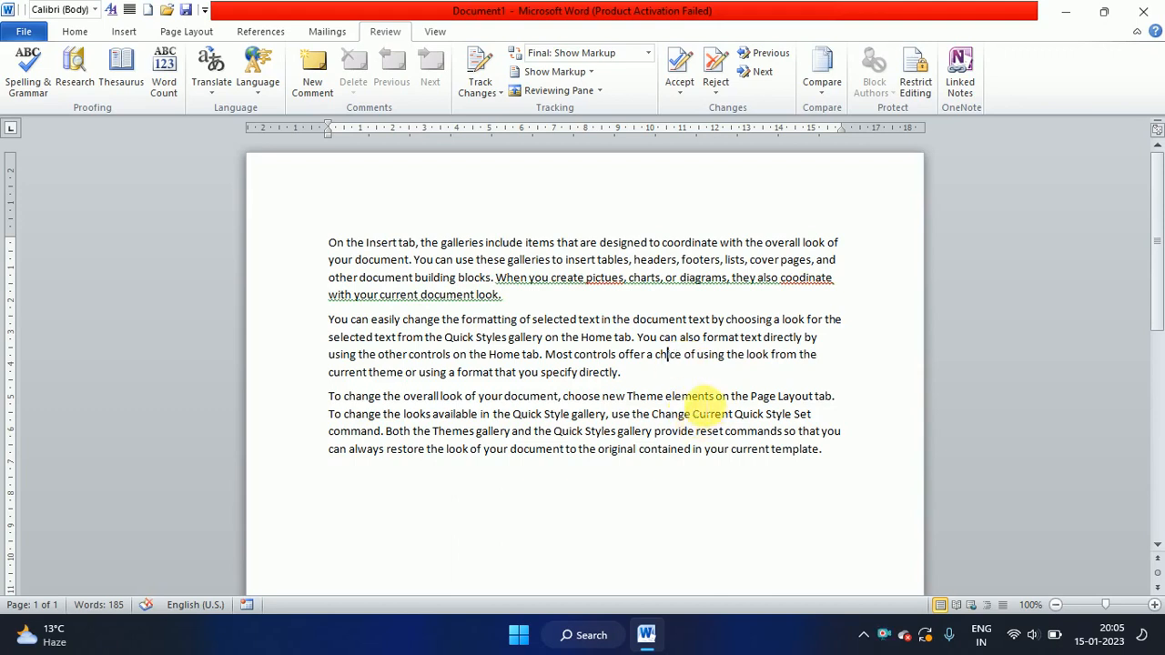
Remove one letter from each of four words in the third paragraph to get "elemnts", "commnds", "origial" and "docment"
click(699, 398)
key(BackSpace)
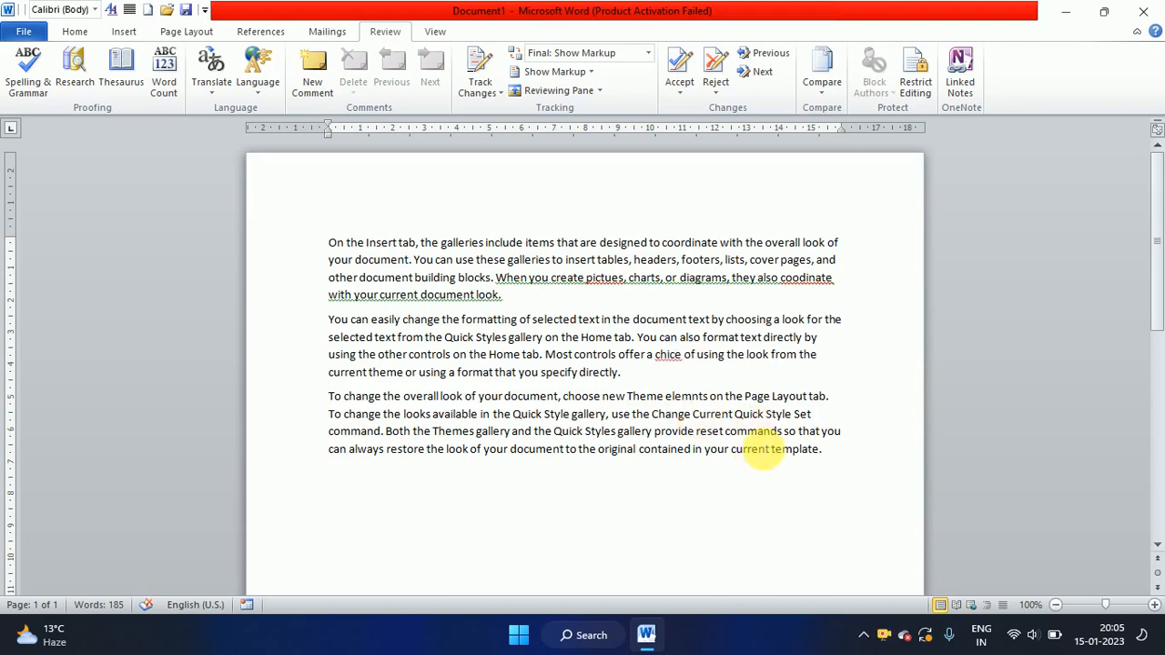
click(767, 435)
key(BackSpace)
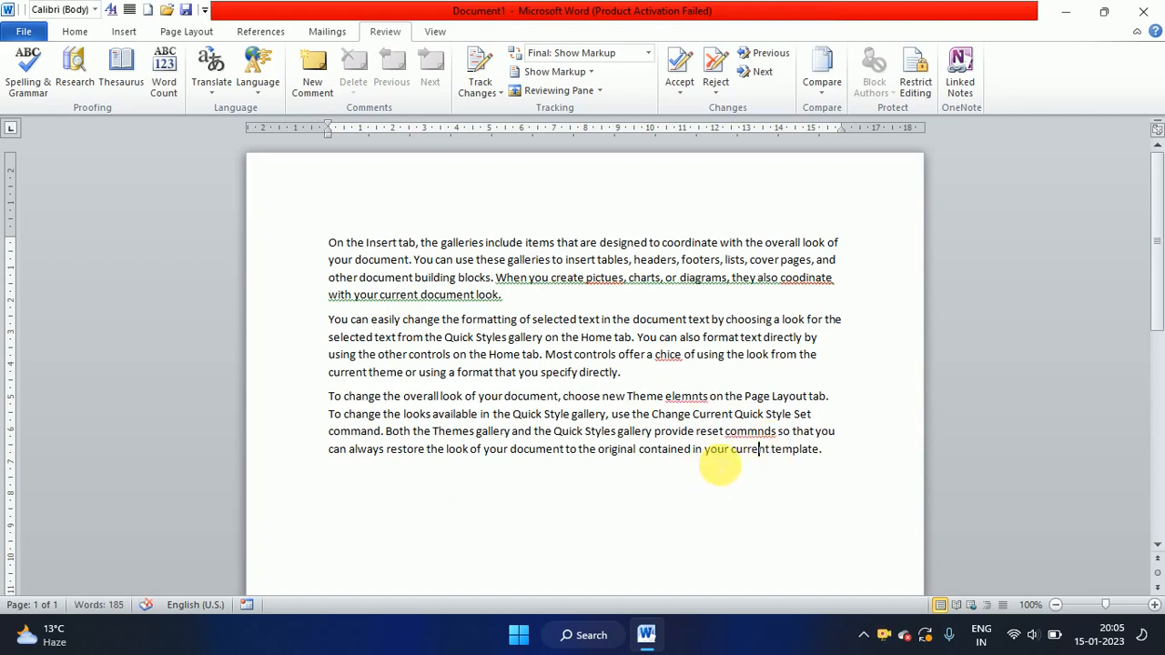
click(627, 449)
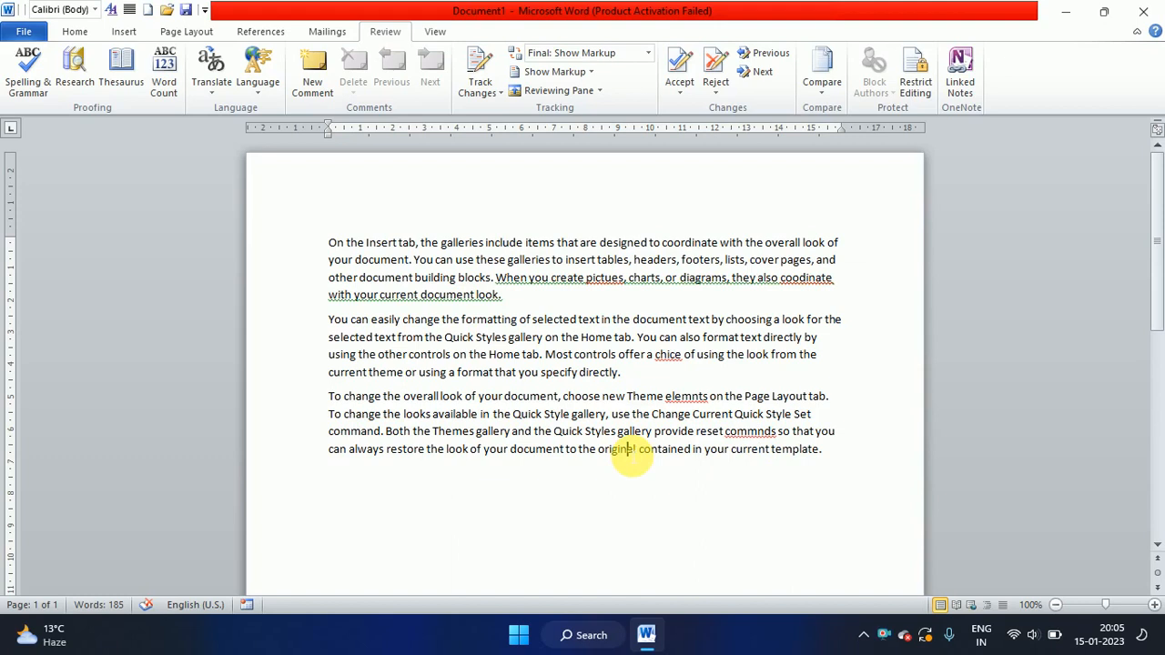
key(BackSpace)
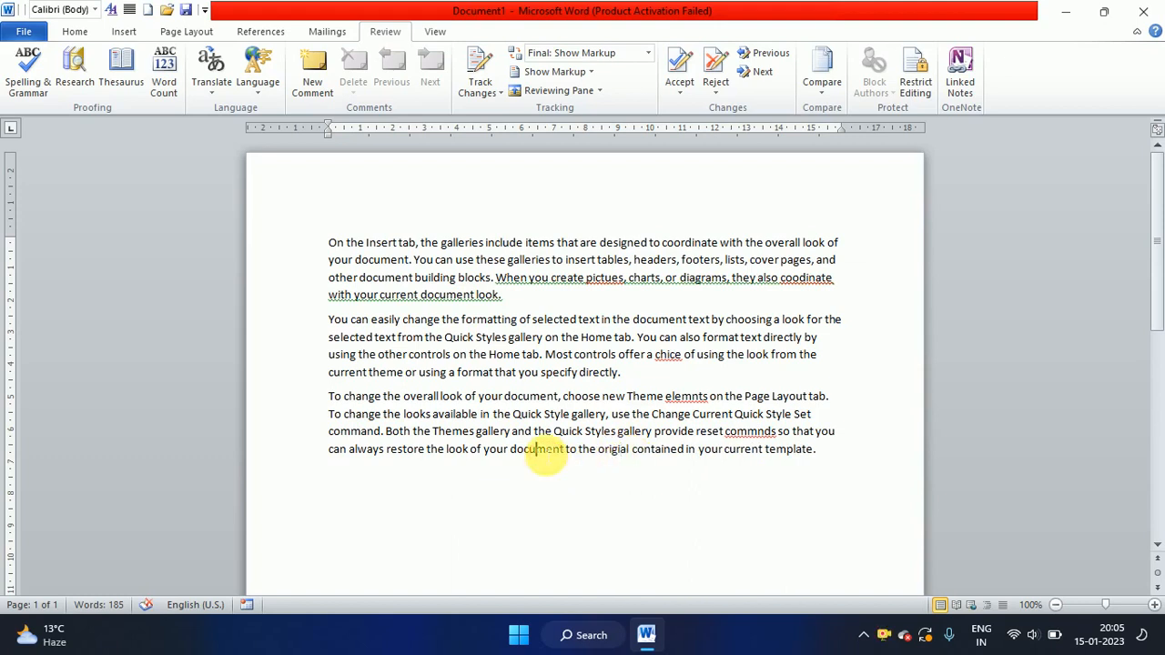
key(BackSpace)
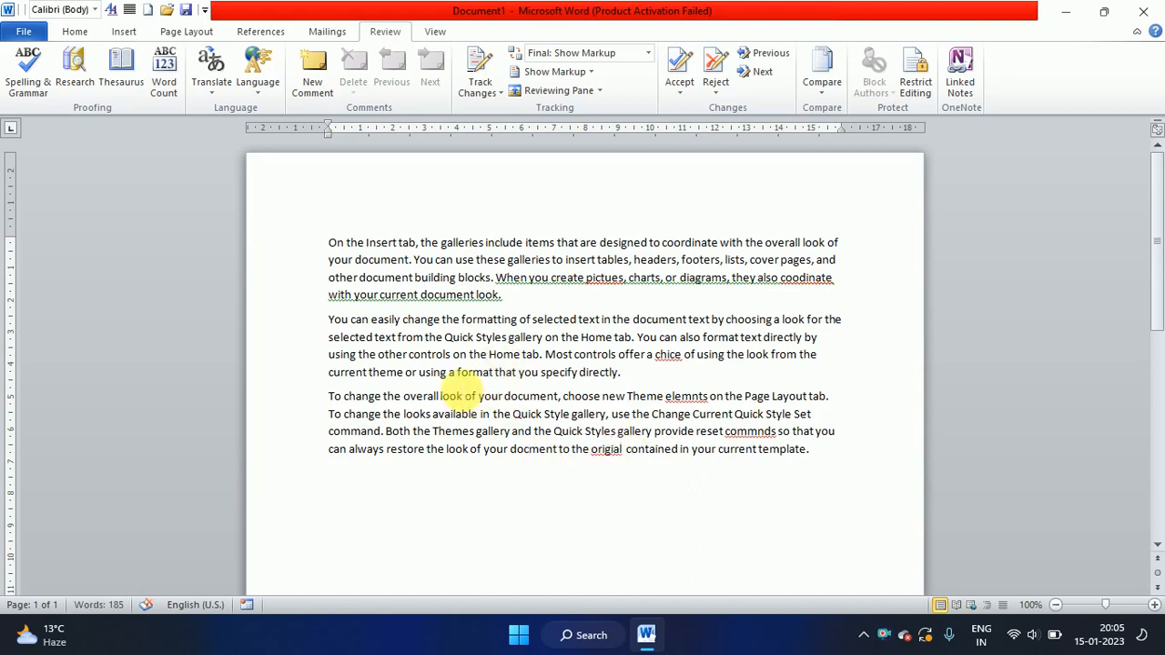
Misspell words as "uing" and "curent" in the second paragraph's last line and "lok" at the end of the first paragraph
click(434, 373)
key(BackSpace)
key(BackSpace)
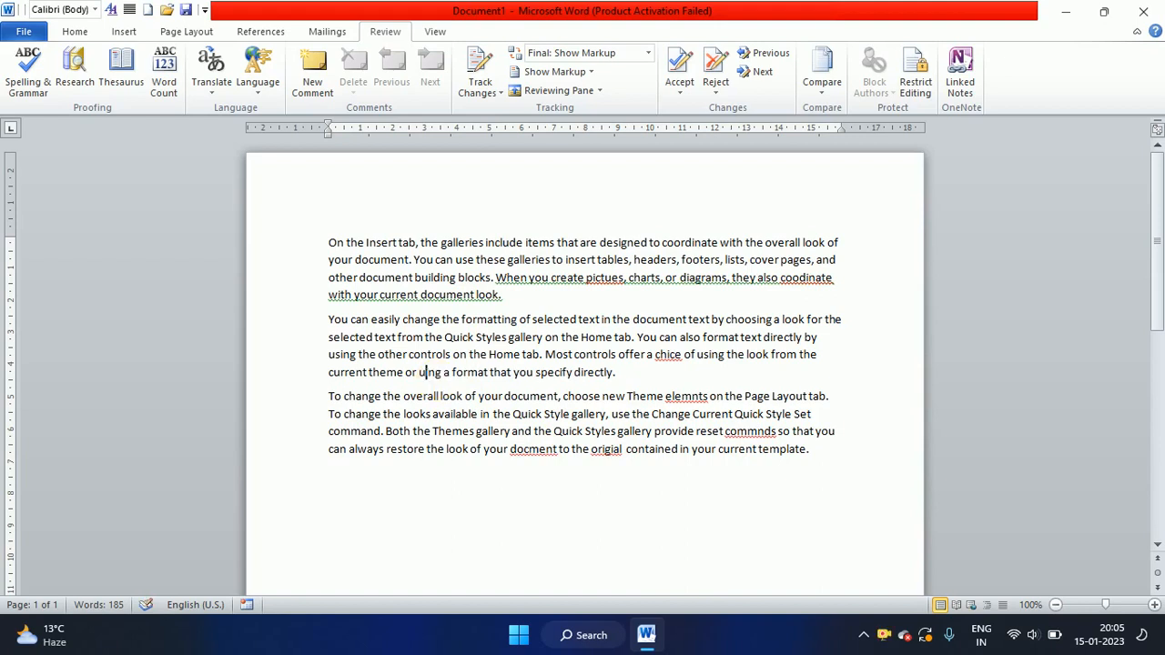
text(i)
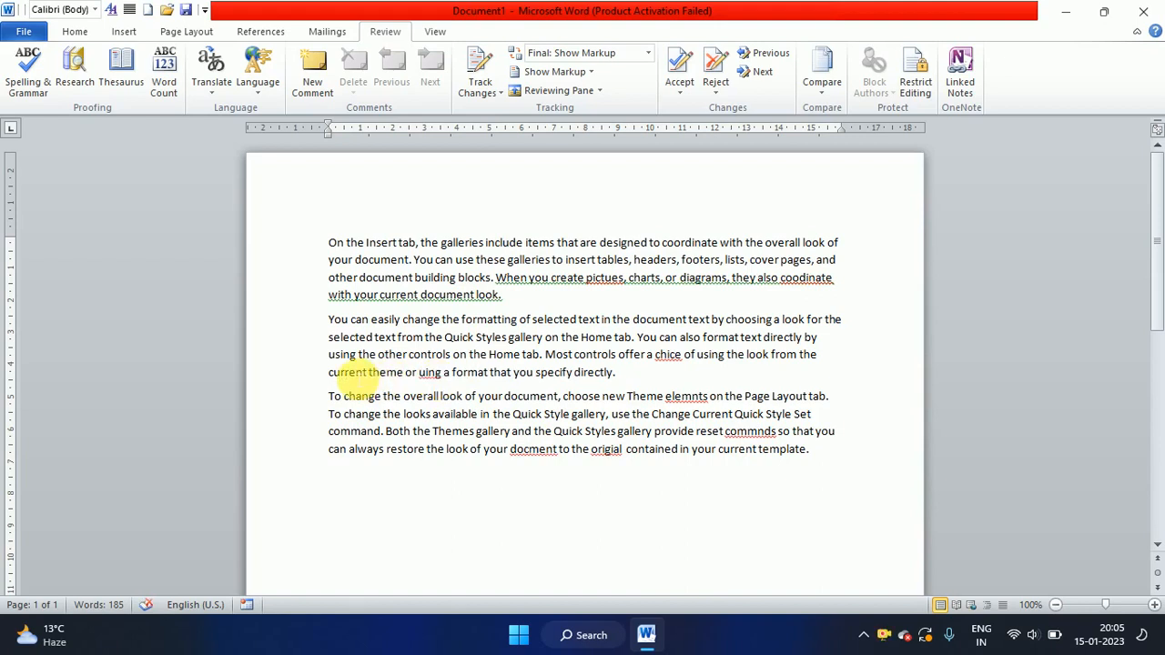
click(348, 373)
key(BackSpace)
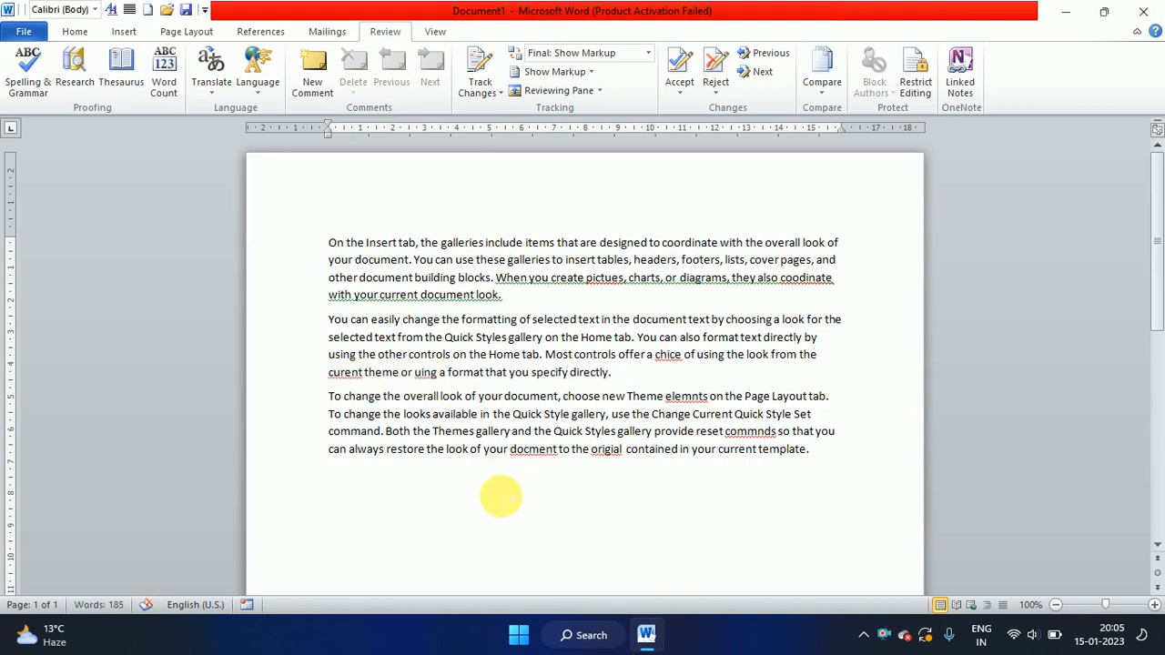
click(501, 494)
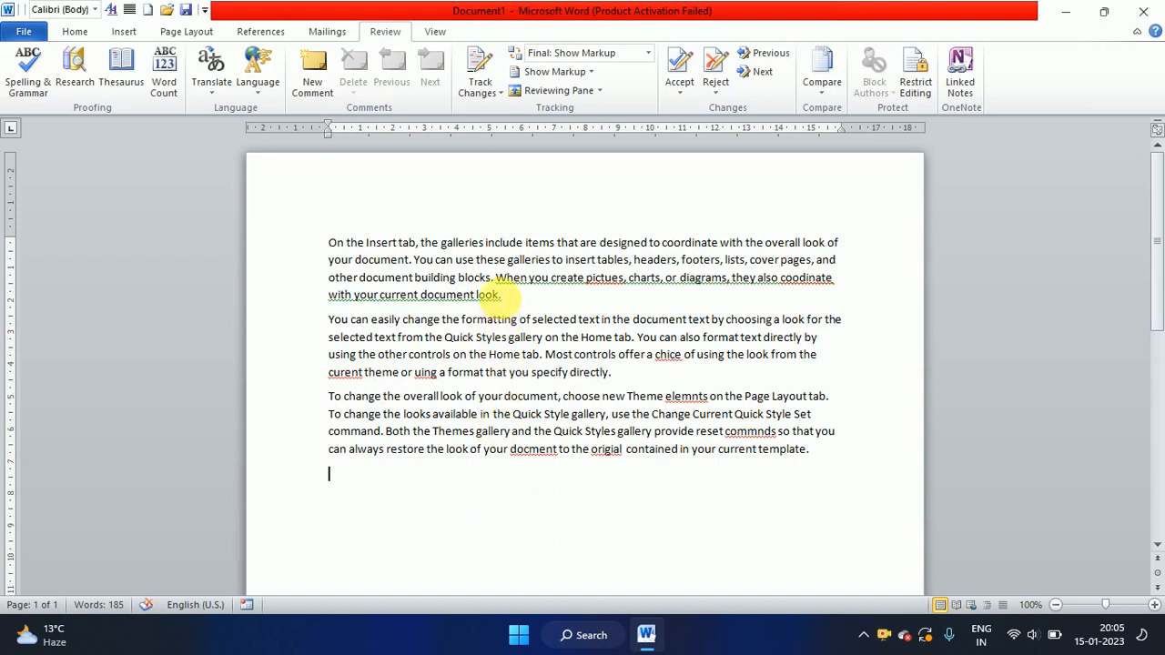
click(494, 295)
key(BackSpace)
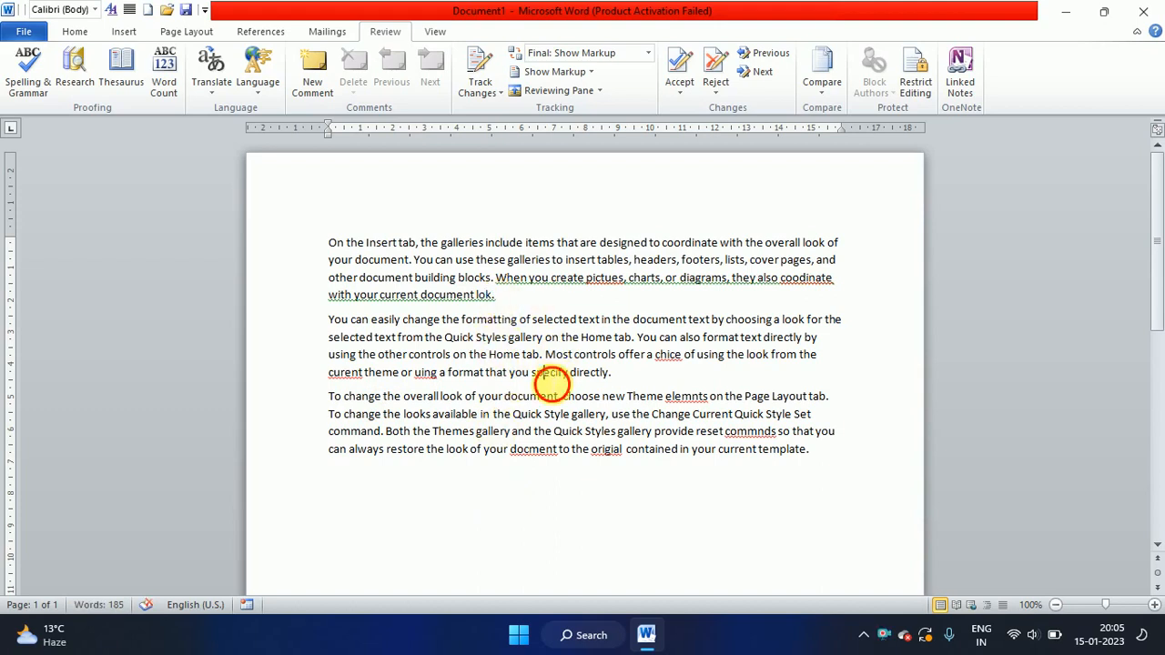
click(544, 374)
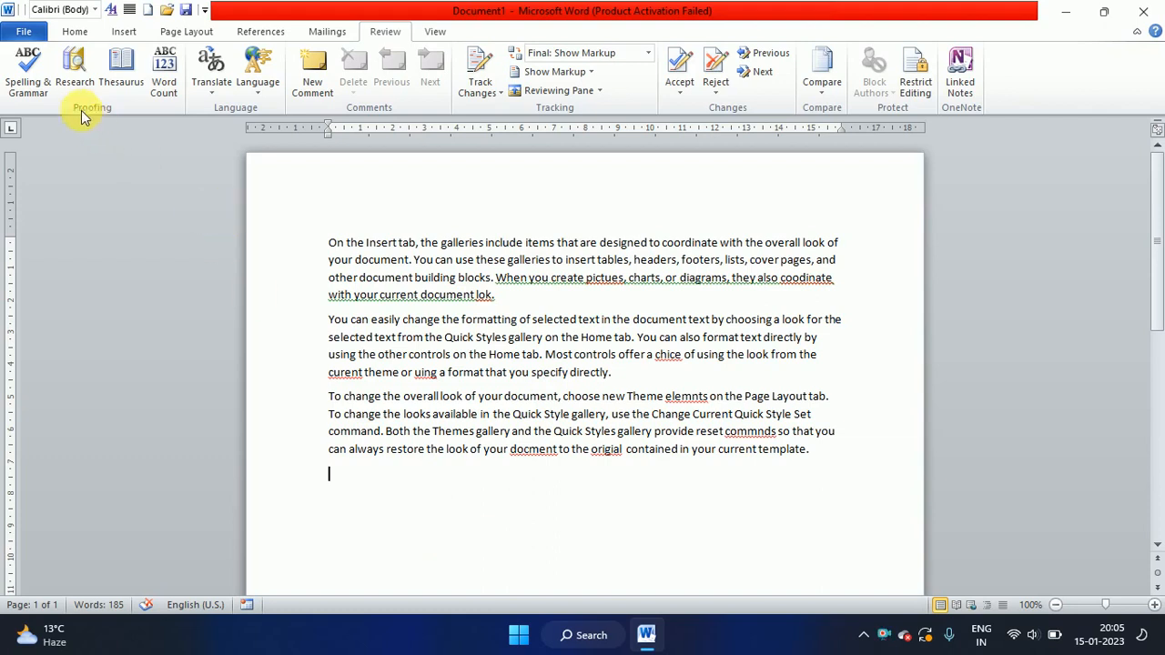
Run the spelling and grammar check, keeping "pictues" as written and correcting the next words to "coordinate" and "look"
click(38, 70)
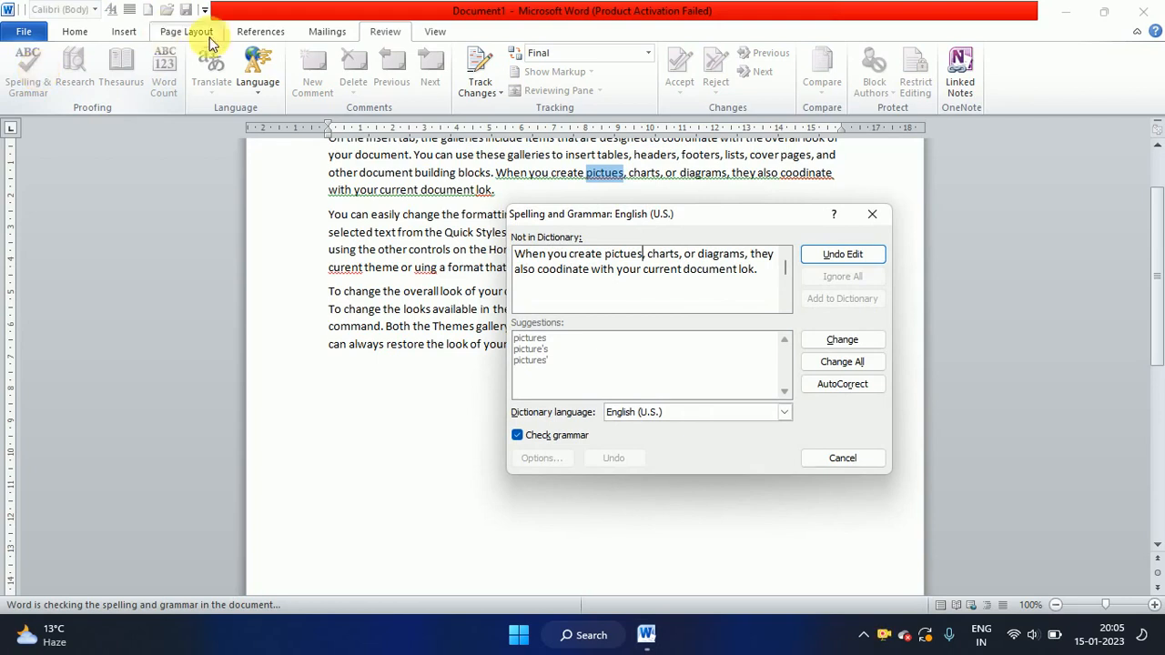
click(842, 340)
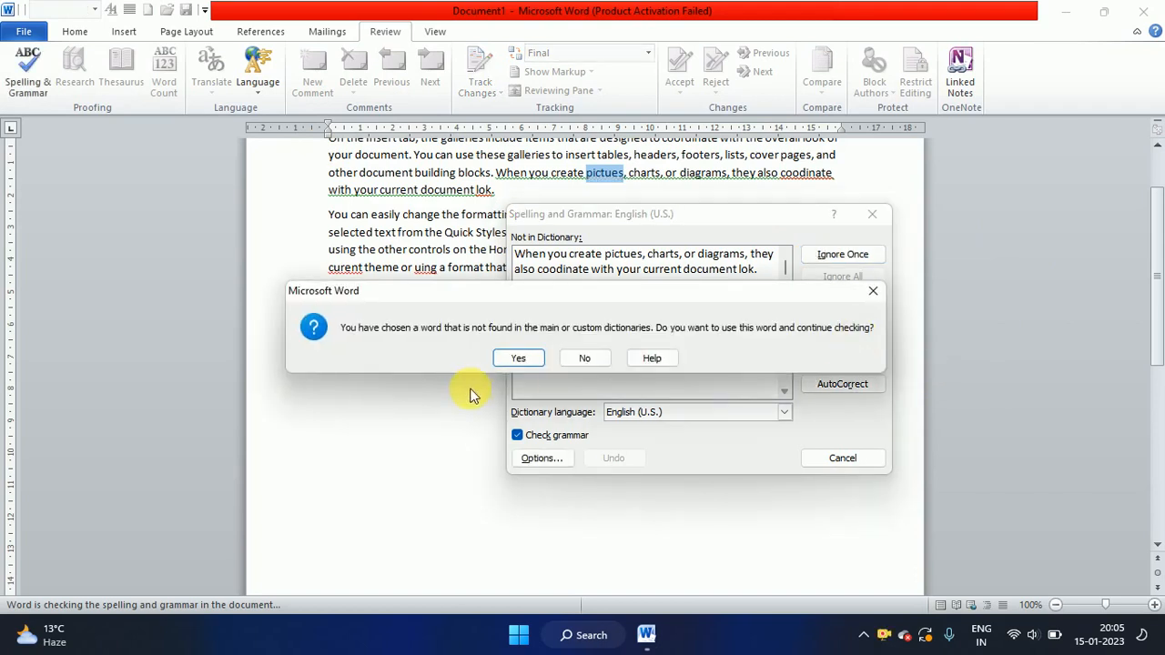
click(514, 360)
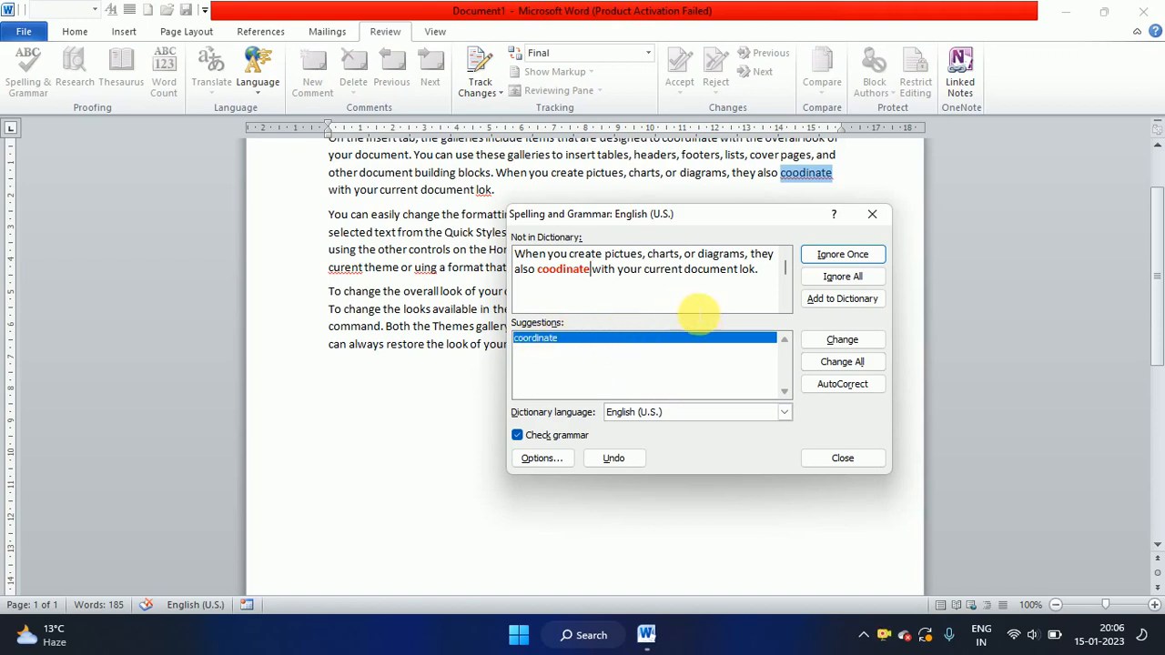
click(841, 340)
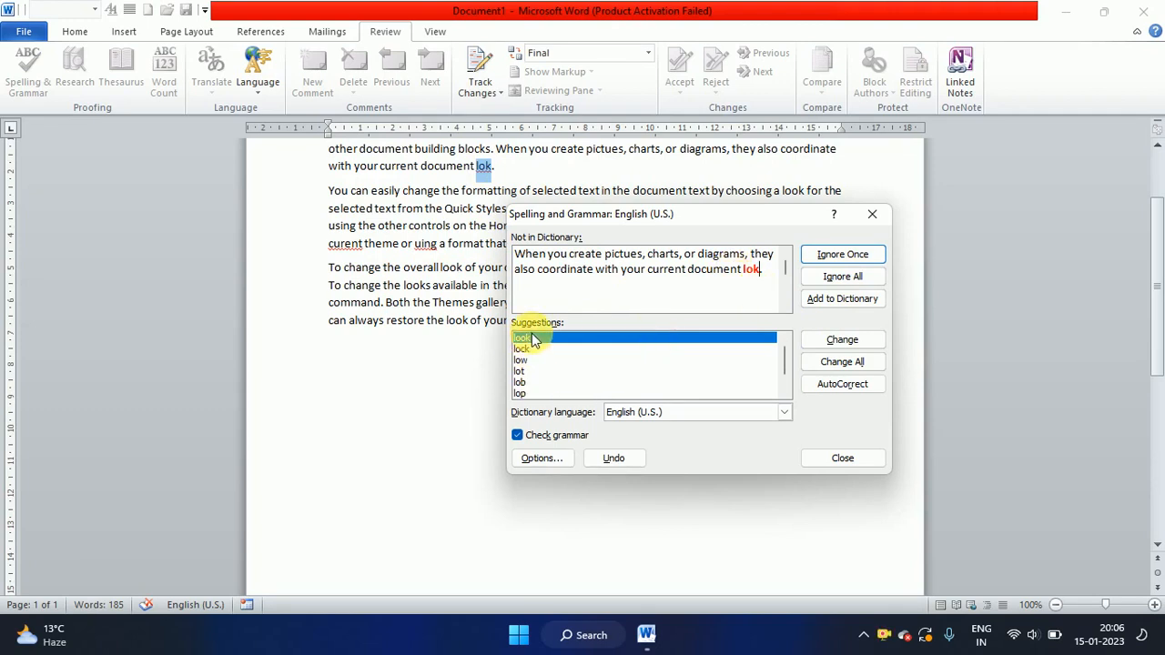
click(835, 341)
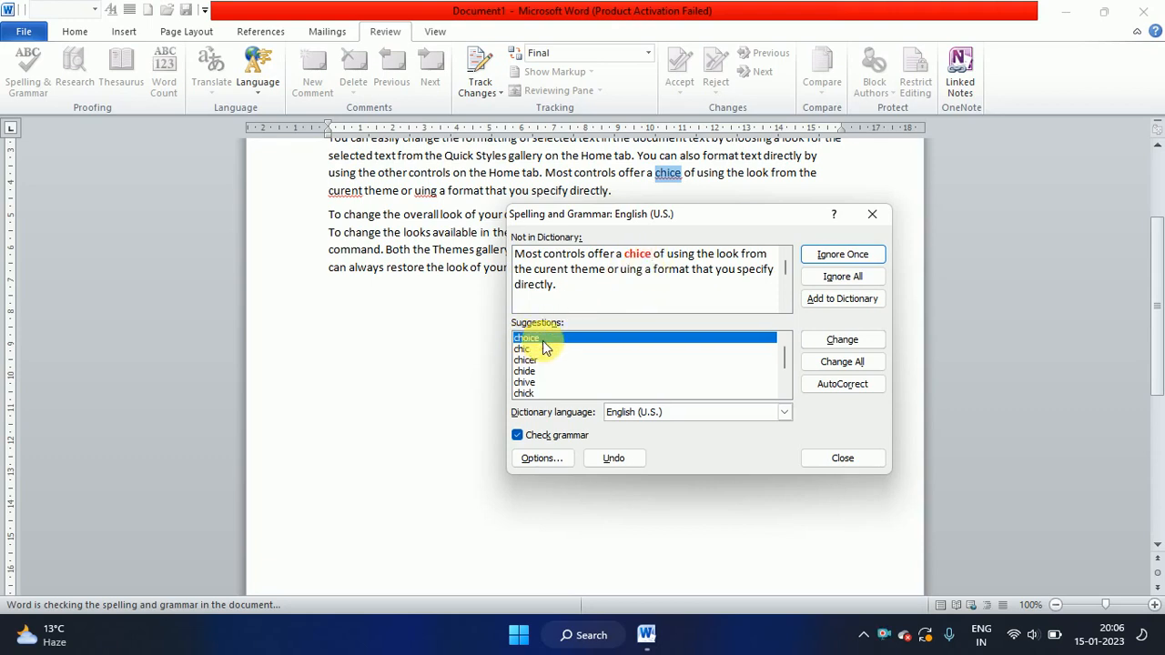
Accept the suggested corrections "choice", "current", "using", "elements", "commands", "document" and "original", and finish the spelling check
click(830, 339)
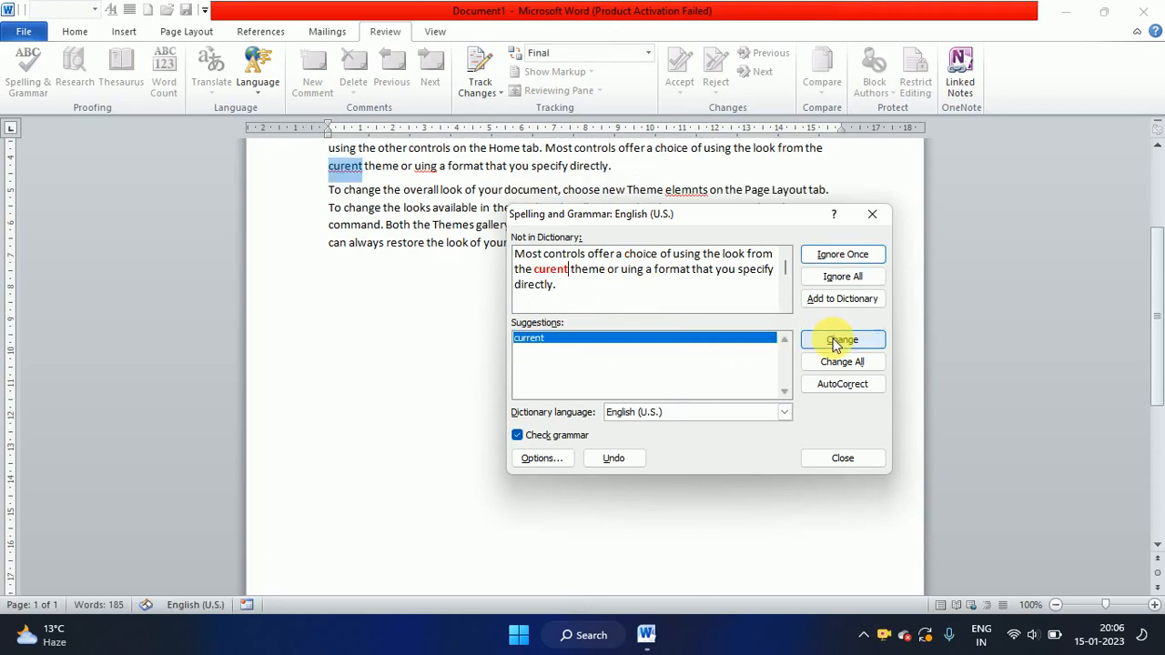
click(833, 342)
click(833, 341)
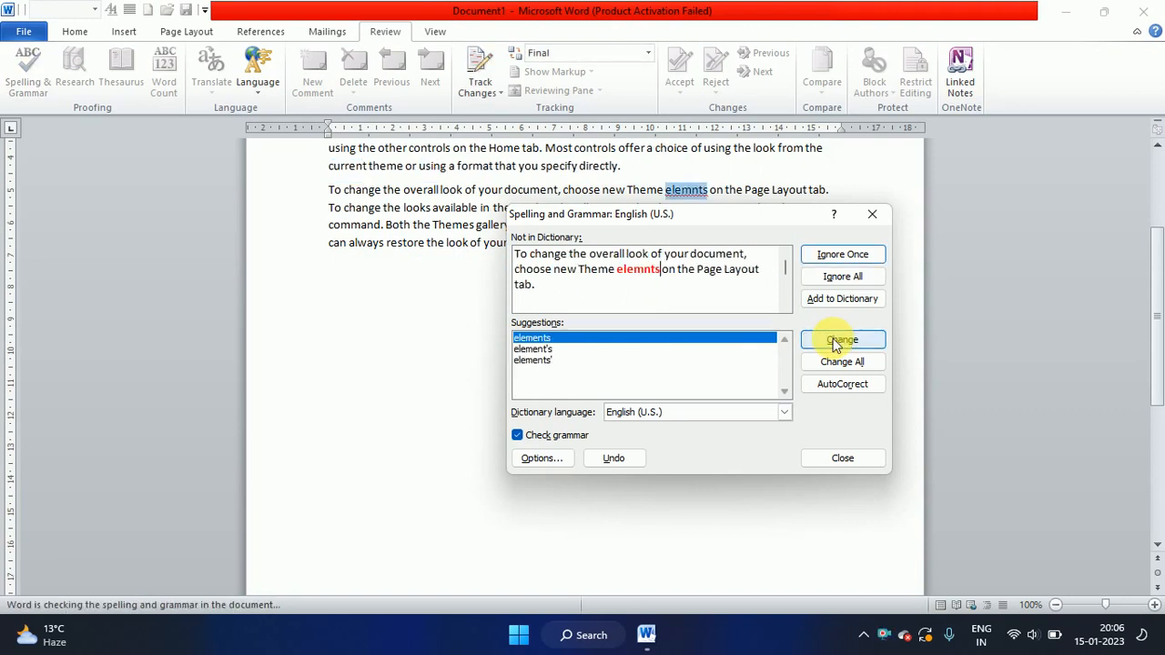
click(833, 342)
click(833, 341)
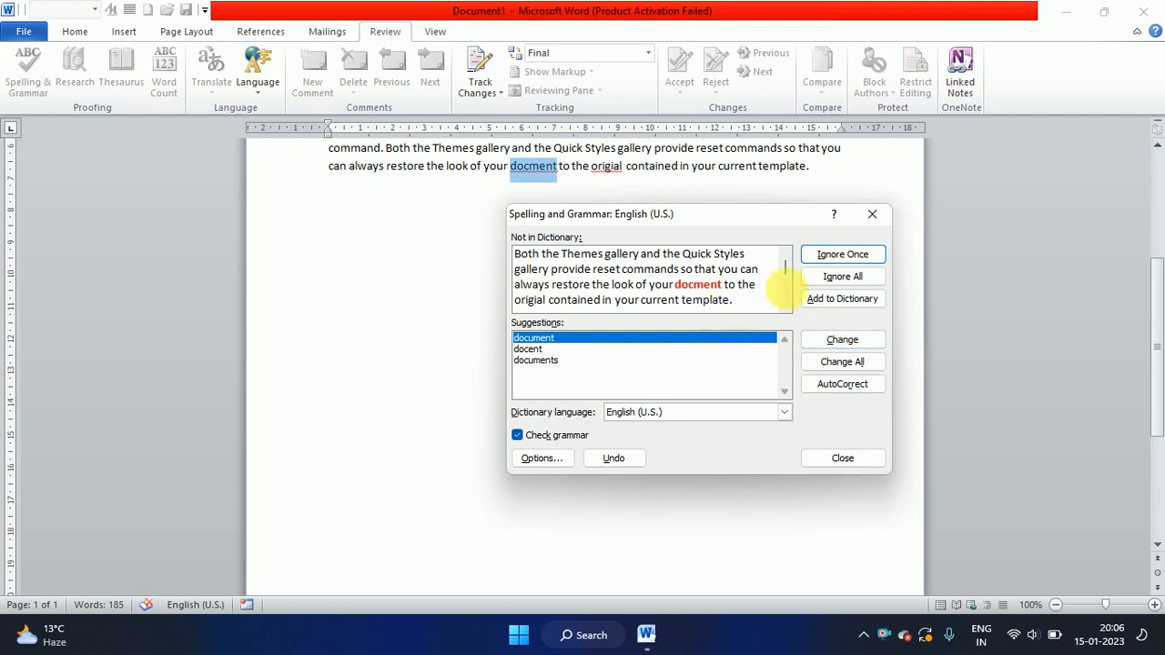
click(842, 339)
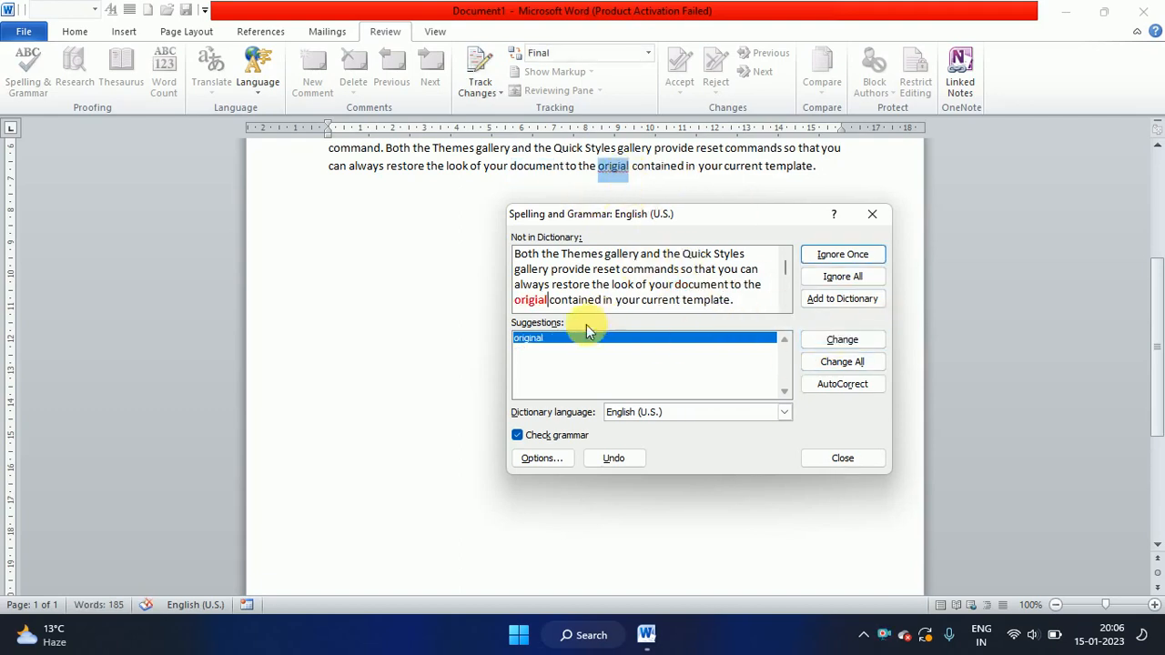
click(841, 341)
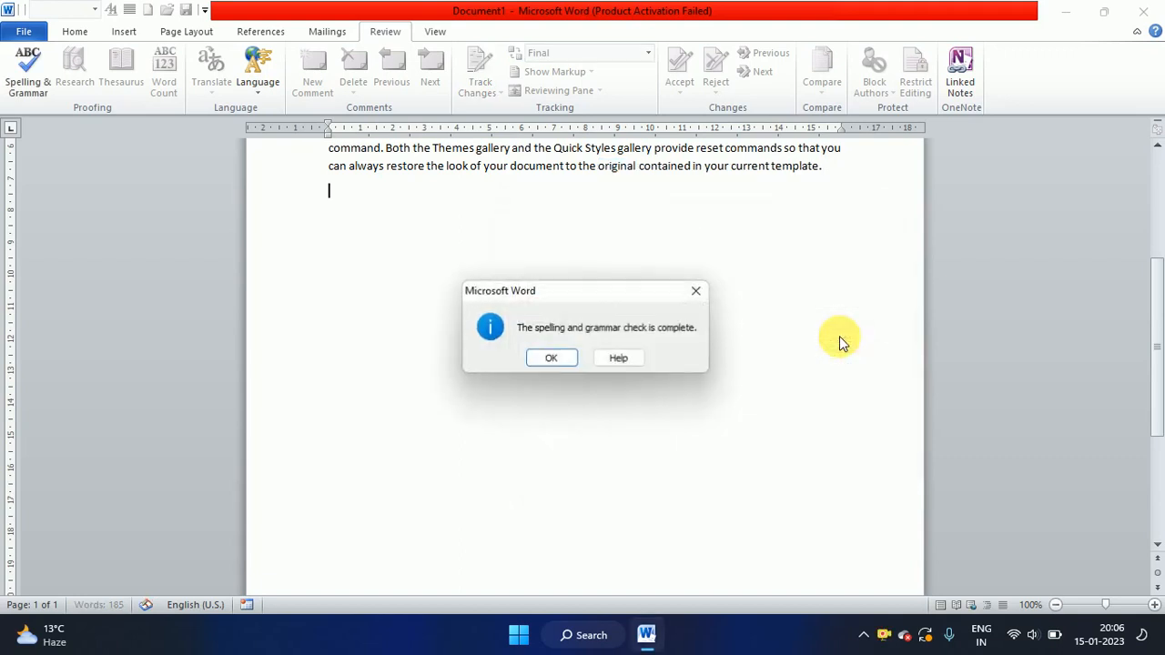
click(550, 360)
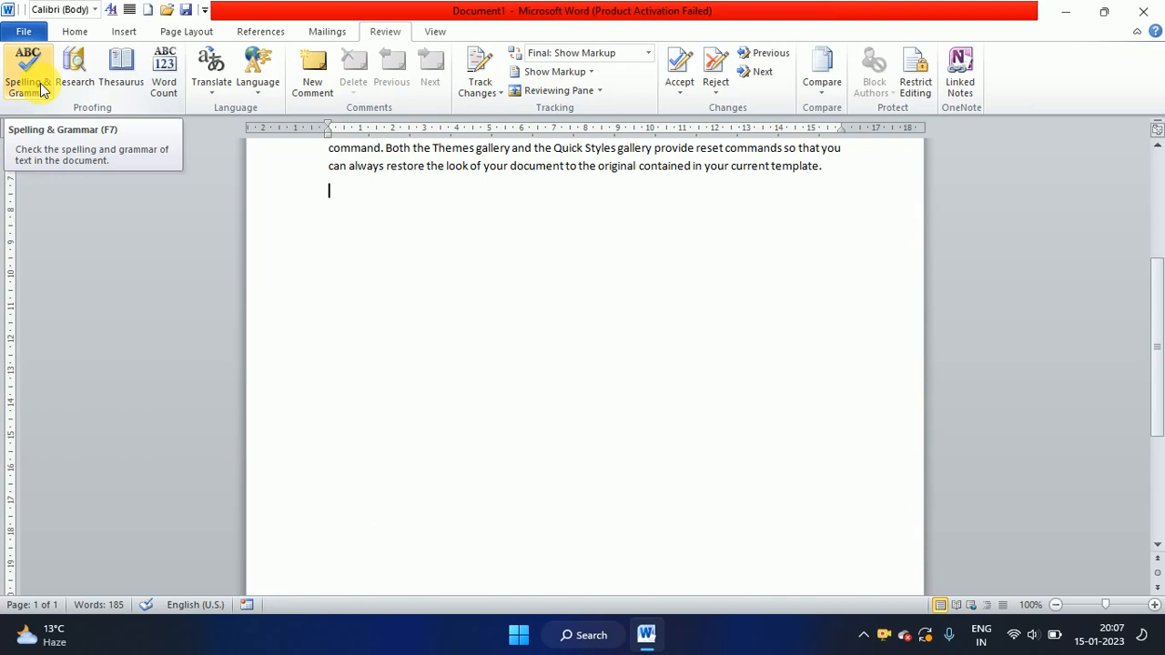
Enter the word "Computer" on the empty line below the last paragraph
text(comp)
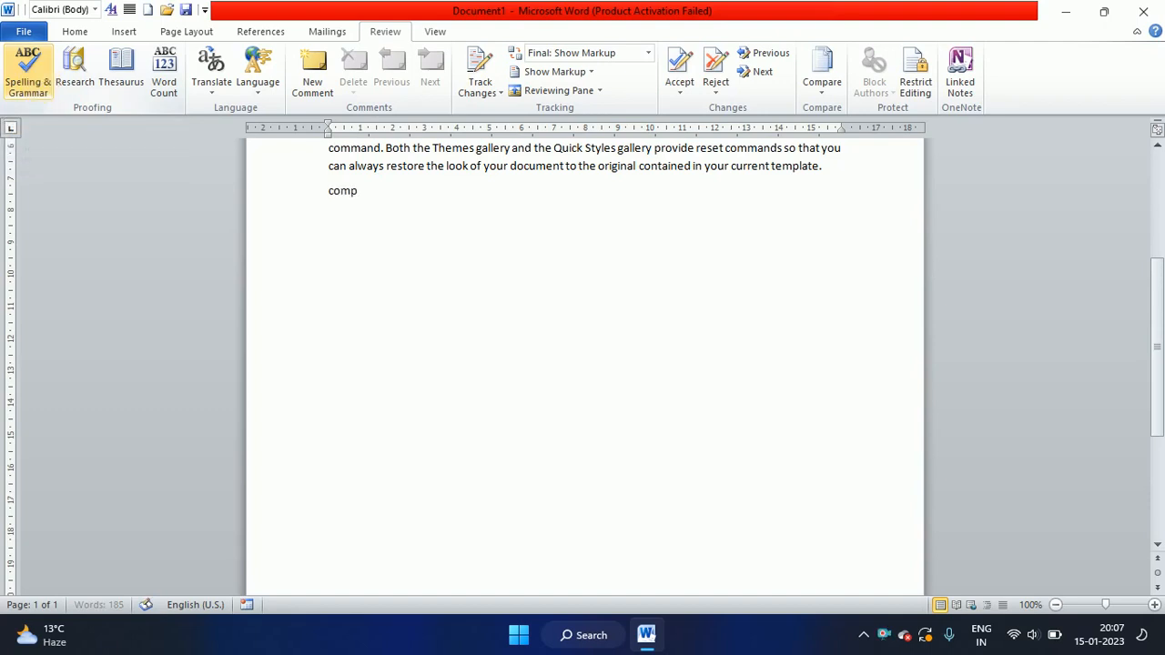
text(uter)
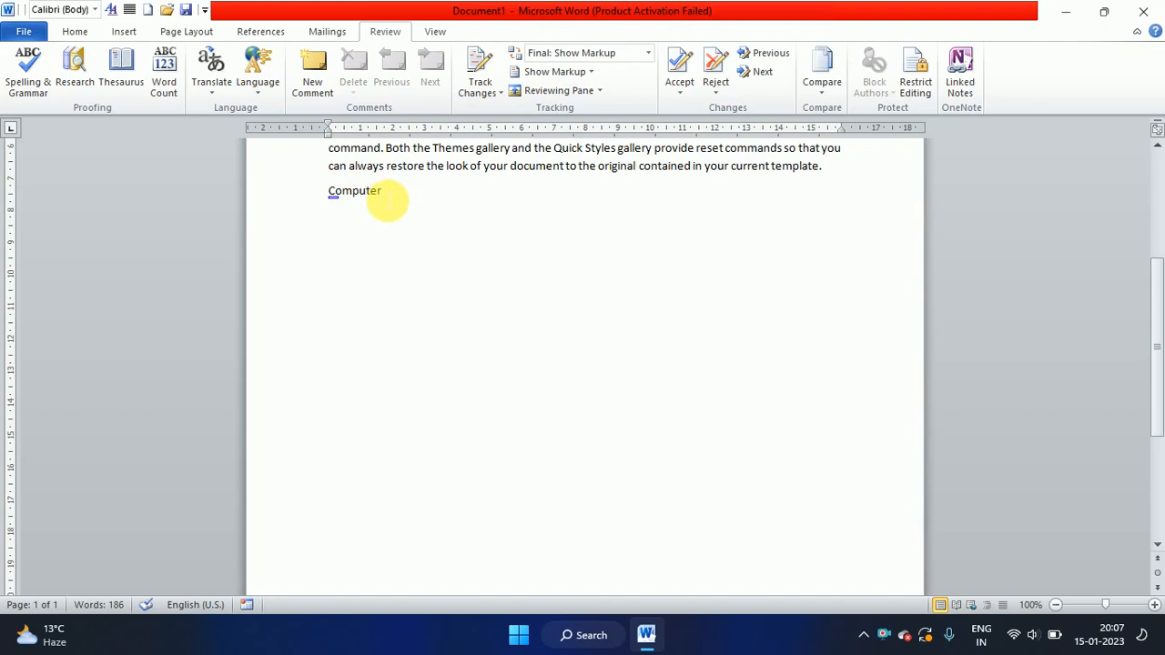
Misspell the word "Computer" below the last paragraph as "Computar" and start a new line after it
key(BackSpace)
text(a)
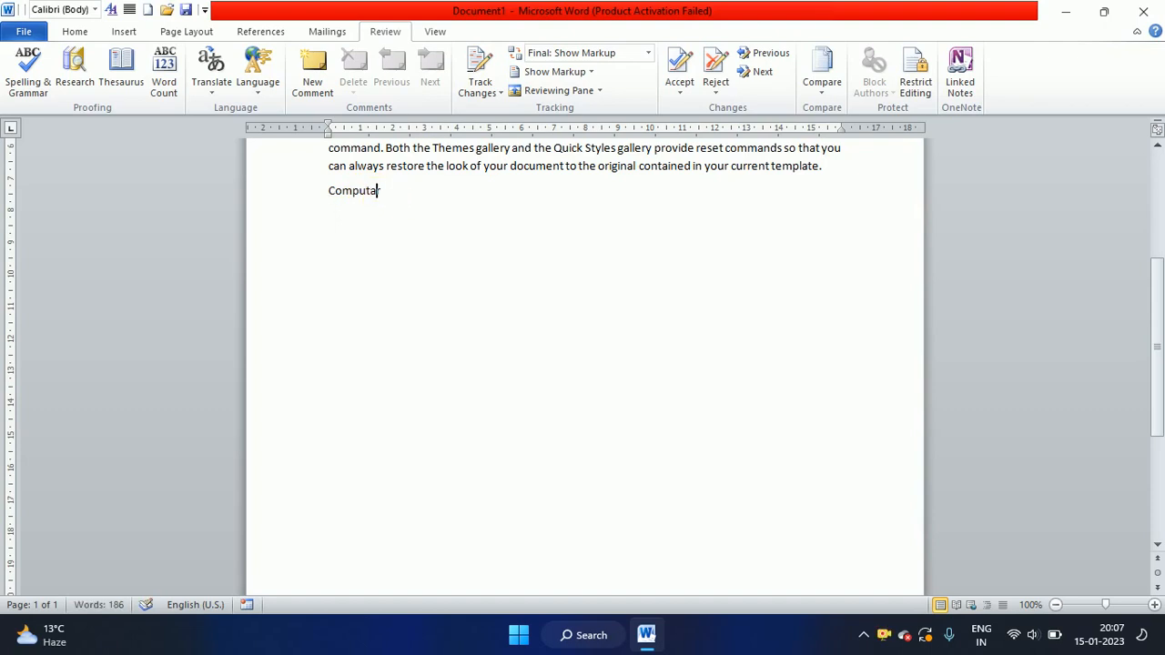
key(Return)
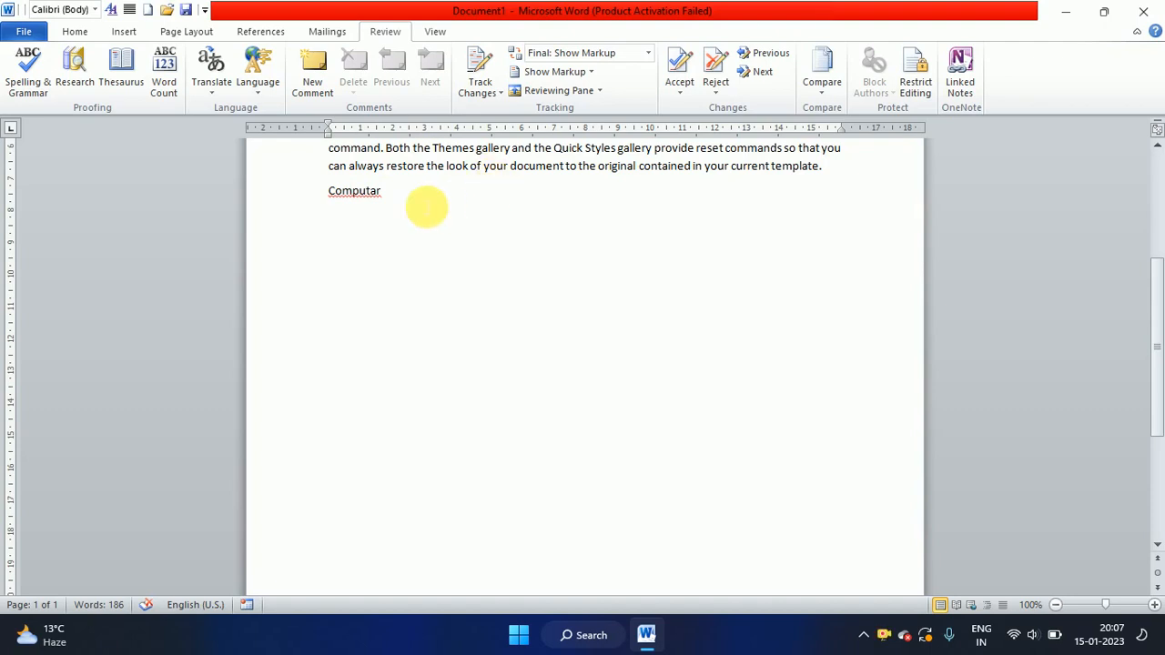
Correct the spelling of "Computar" by hand to "Computer" and add a line break after it
click(379, 192)
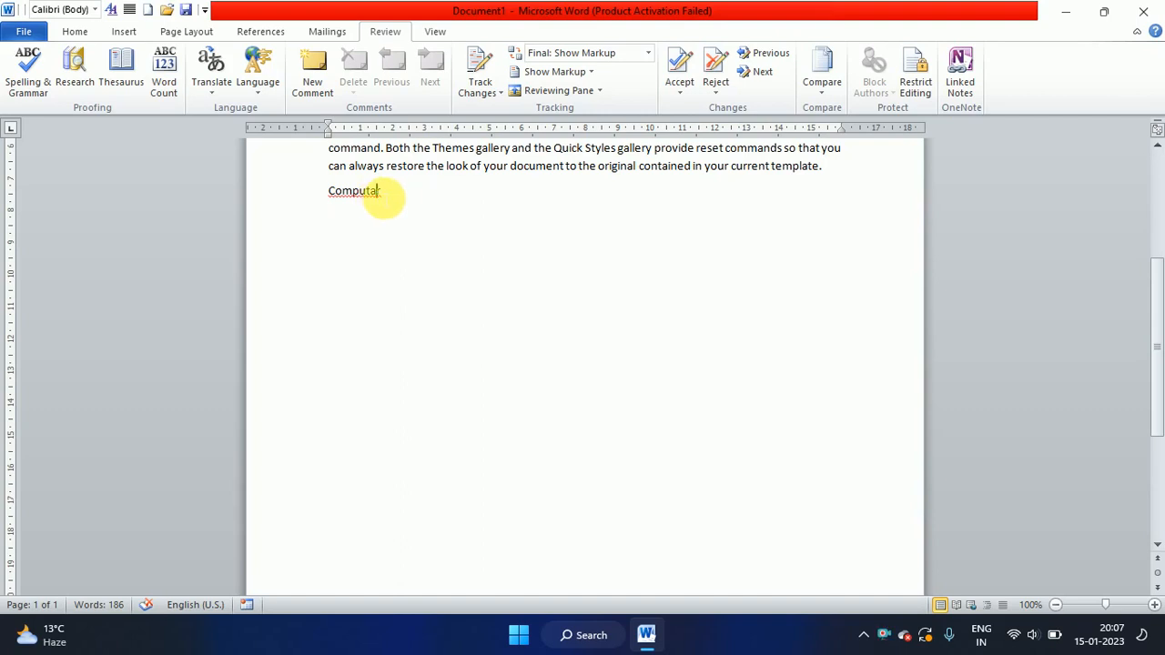
key(BackSpace)
key(BackSpace)
text(er)
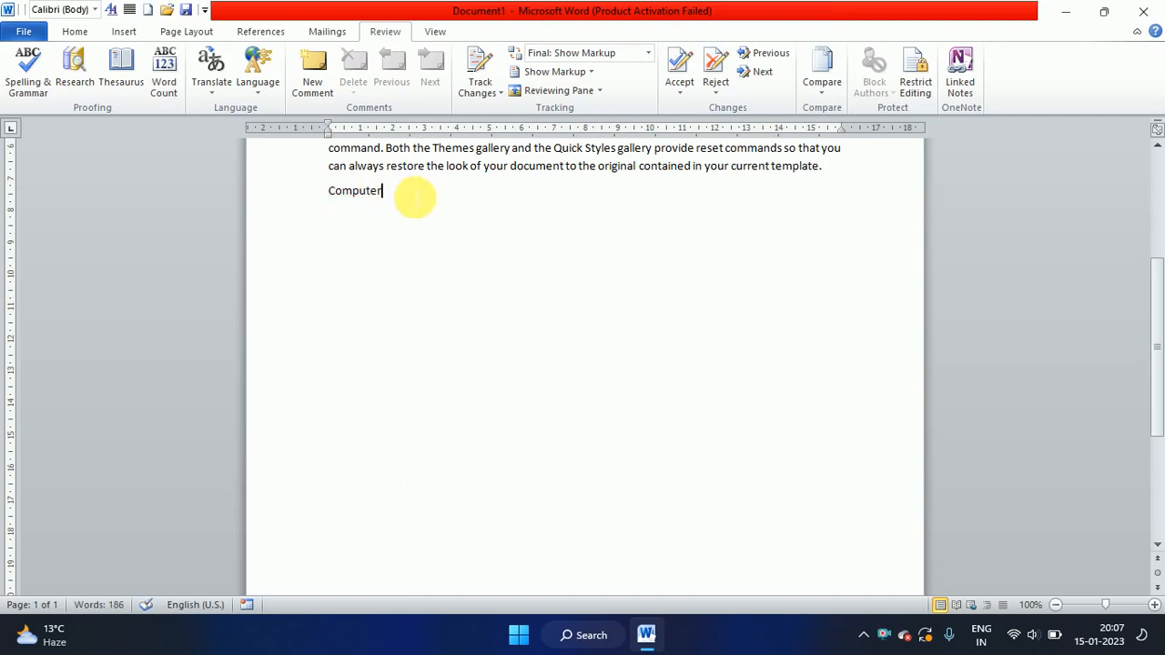
key(Return)
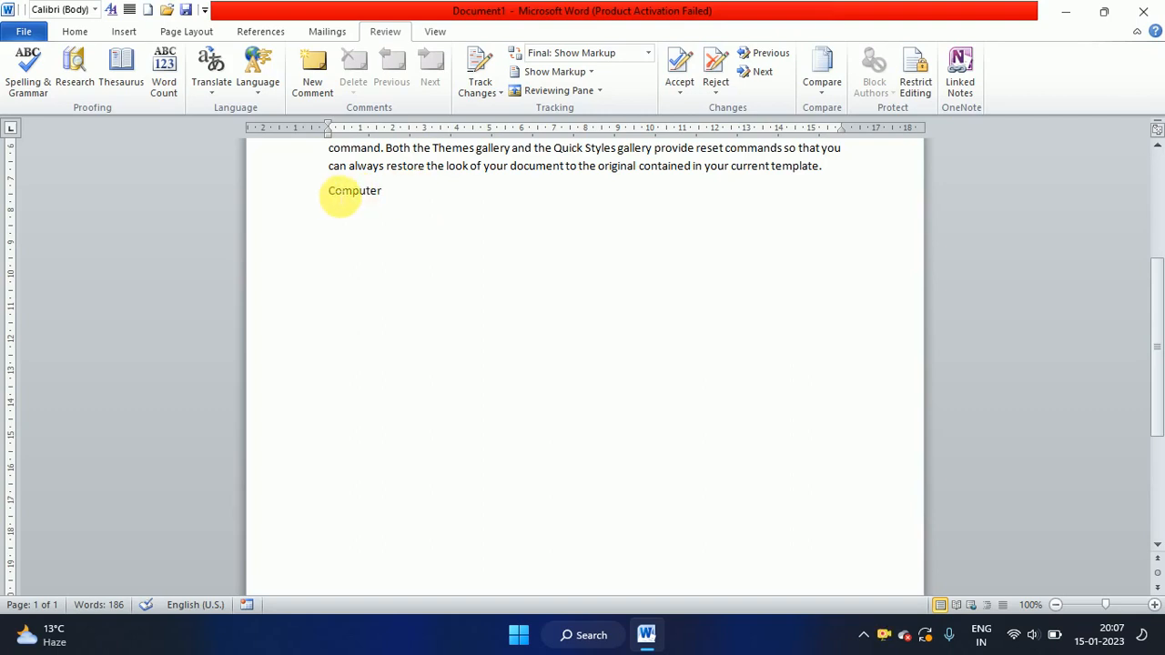
Try to start the word "Computer" with a lowercase "c" and end its line with a paragraph break
drag(342, 198, 367, 233)
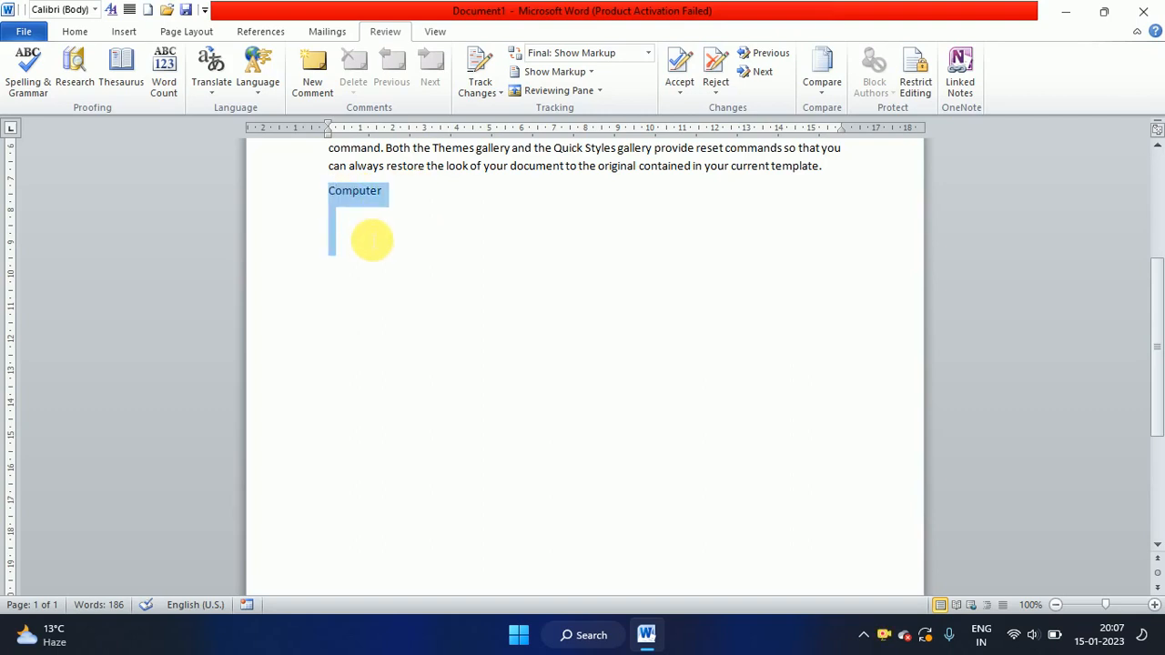
click(337, 194)
key(BackSpace)
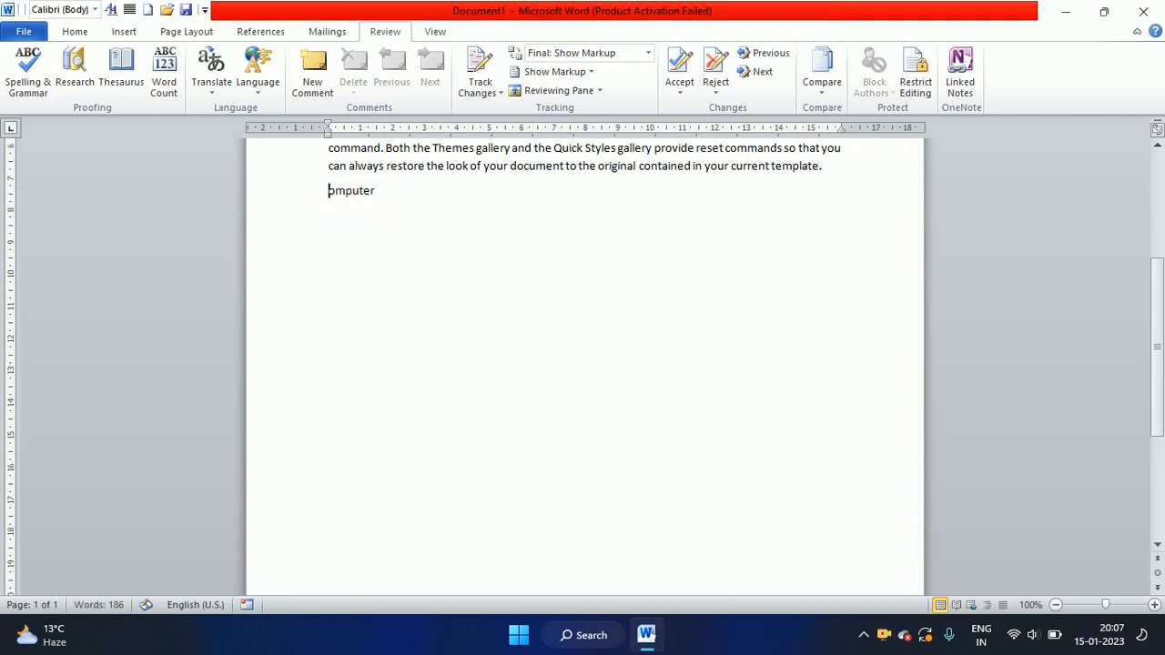
text(c)
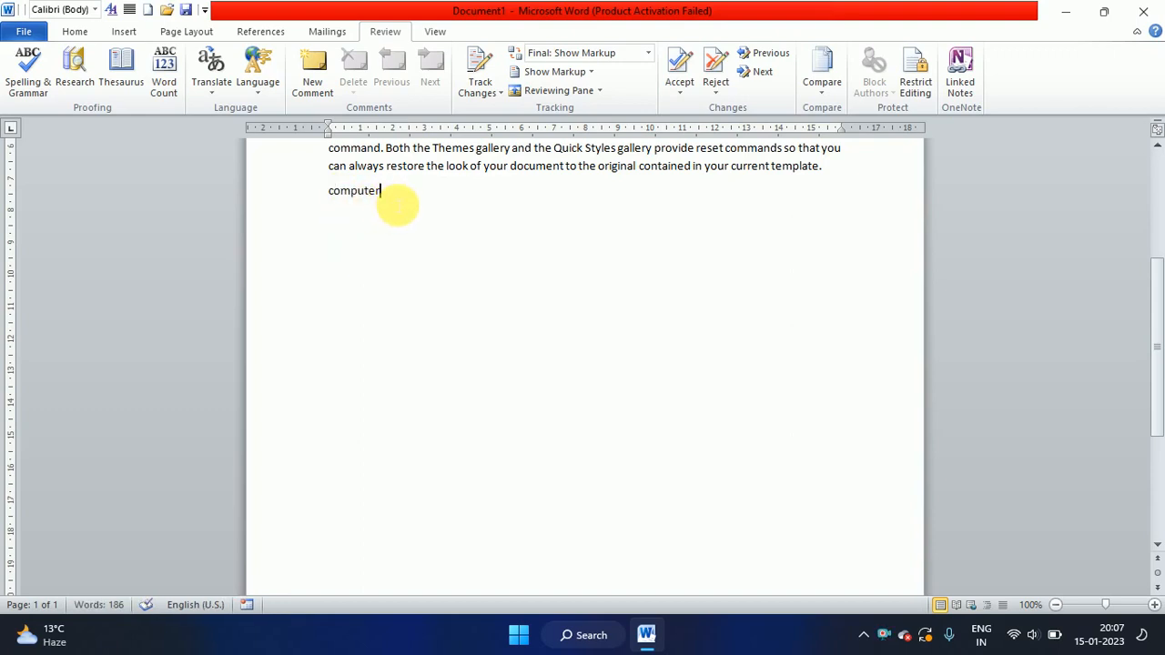
key(Return)
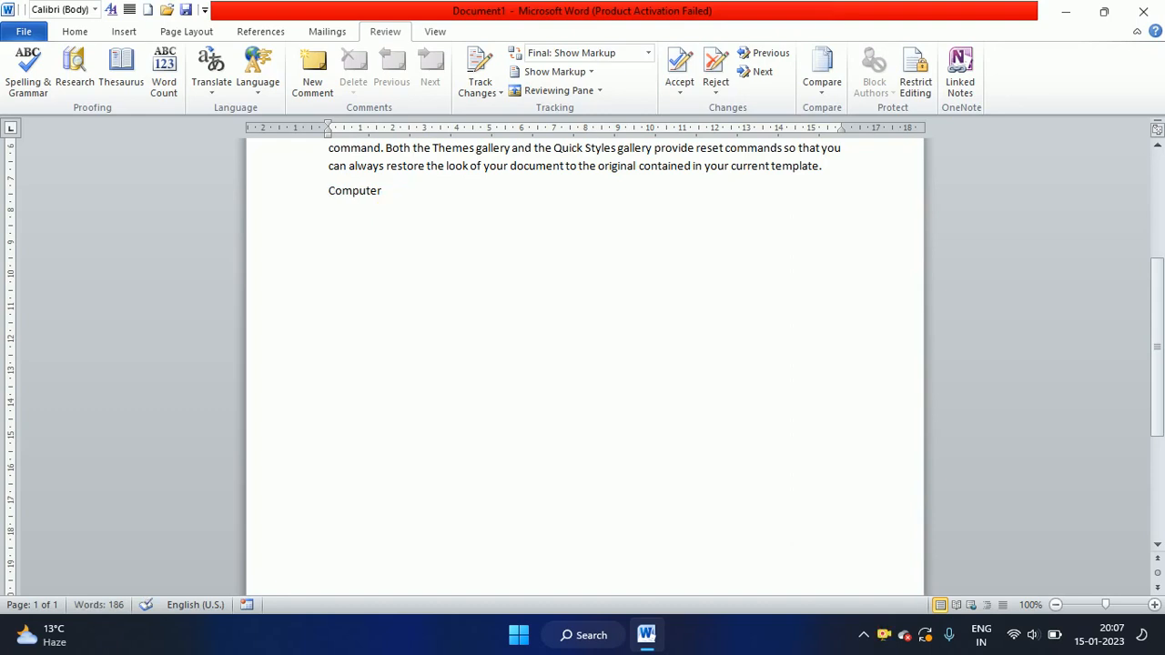
Replace the capital letter of "Computer" with a lowercase "c" and leave the word for the grammar check
click(333, 192)
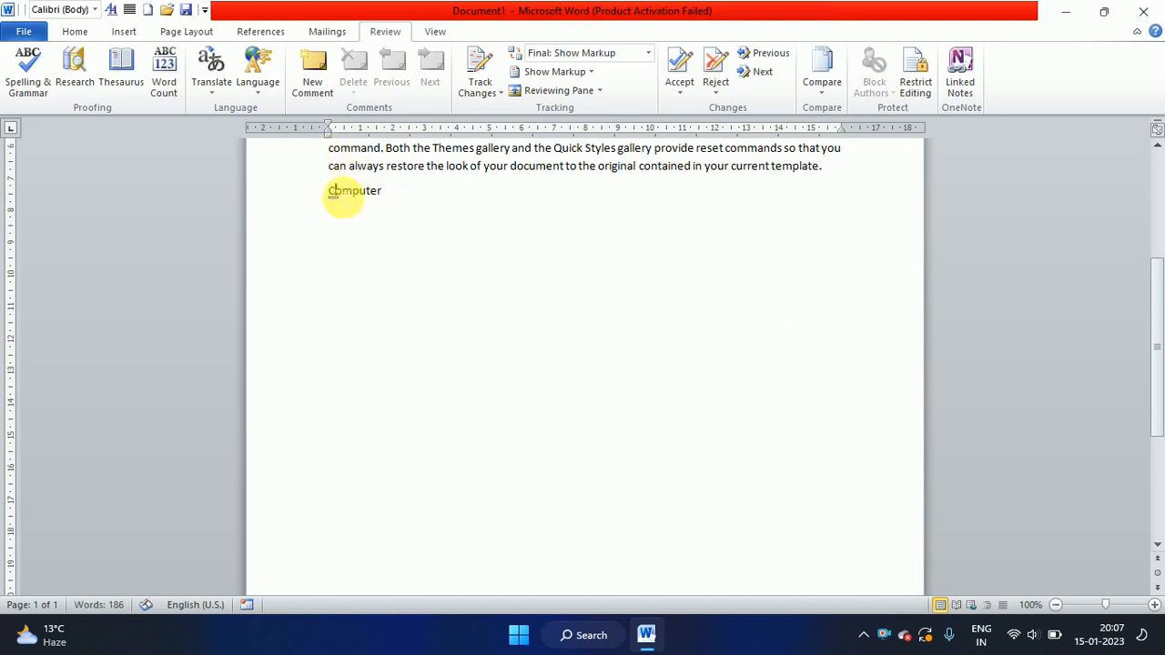
key(BackSpace)
text(c)
click(385, 226)
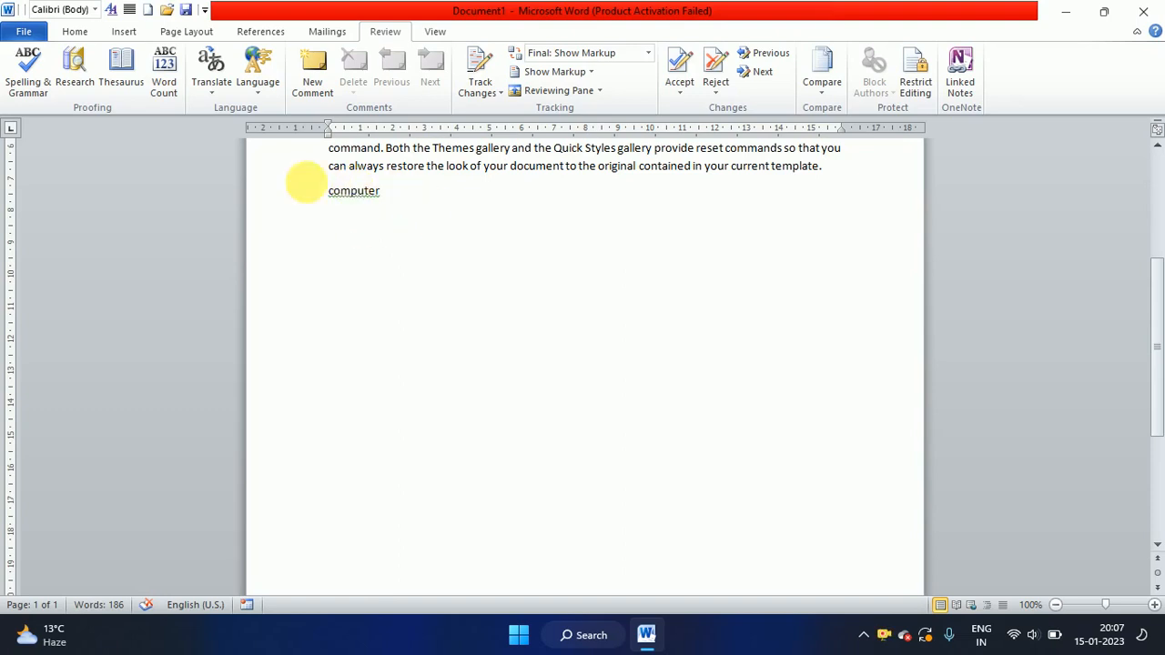
Review the capitalization suggestion in the spelling and grammar check, close it, and apply the suggestion "Computer" directly to the flagged word
click(25, 73)
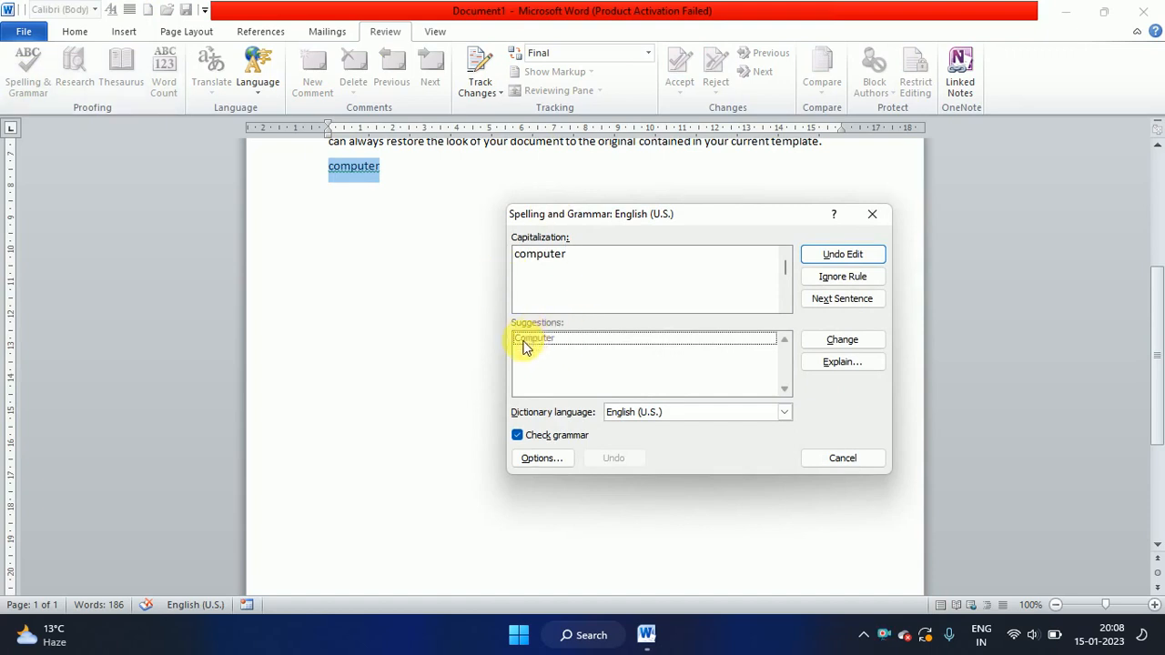
click(873, 215)
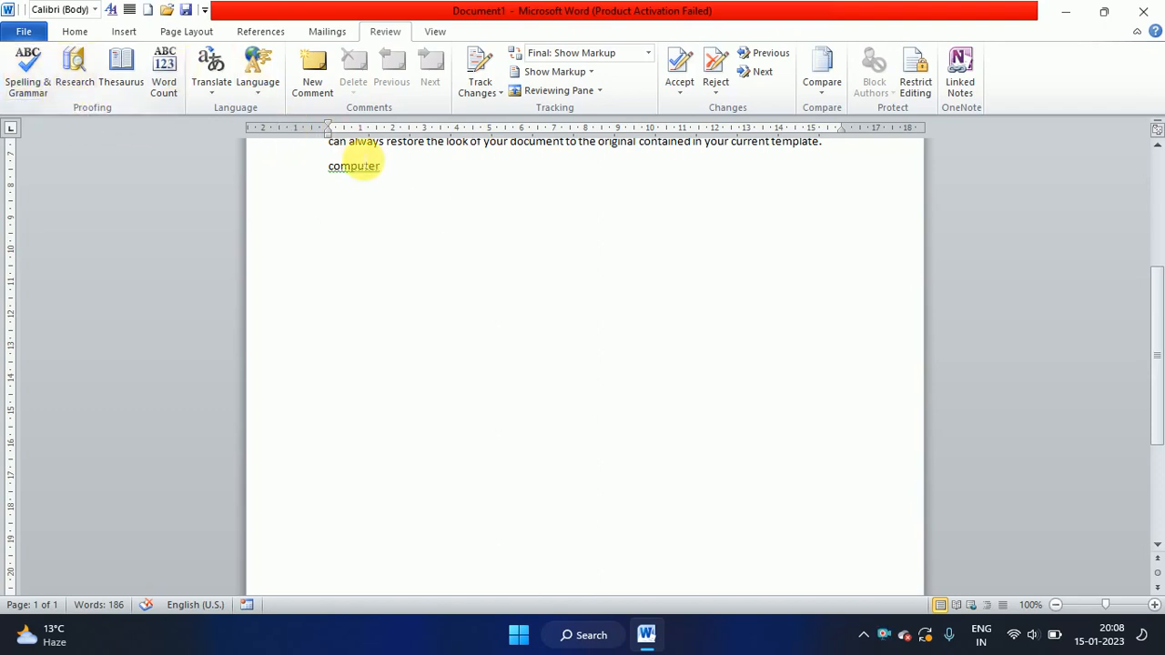
click(352, 167)
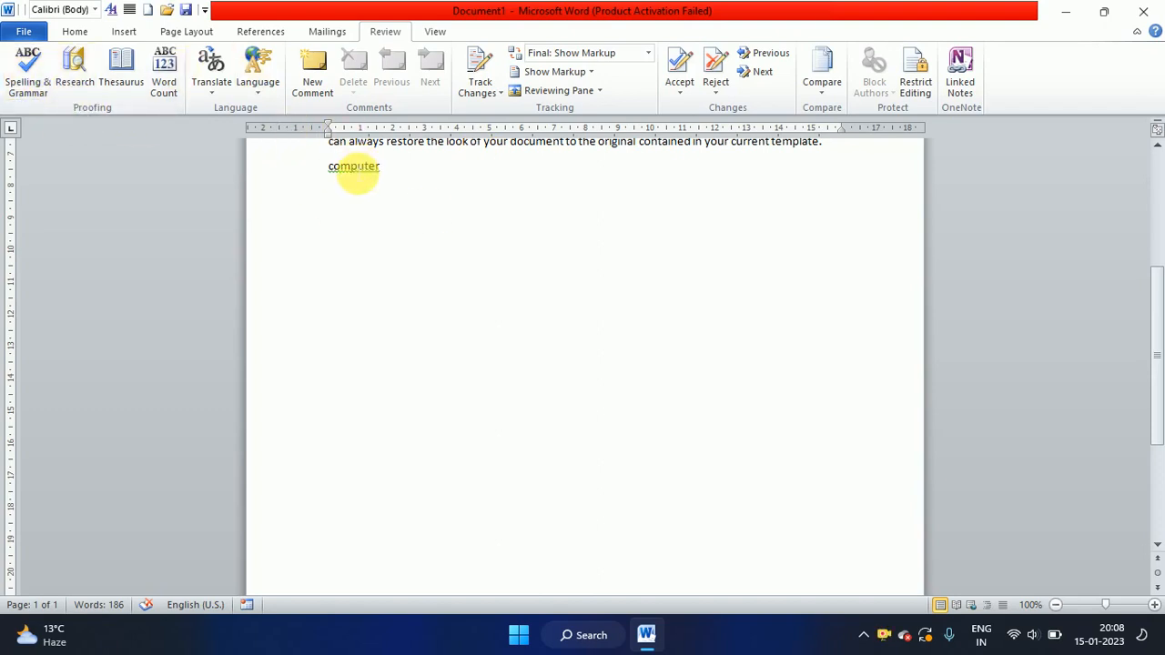
right_click(354, 173)
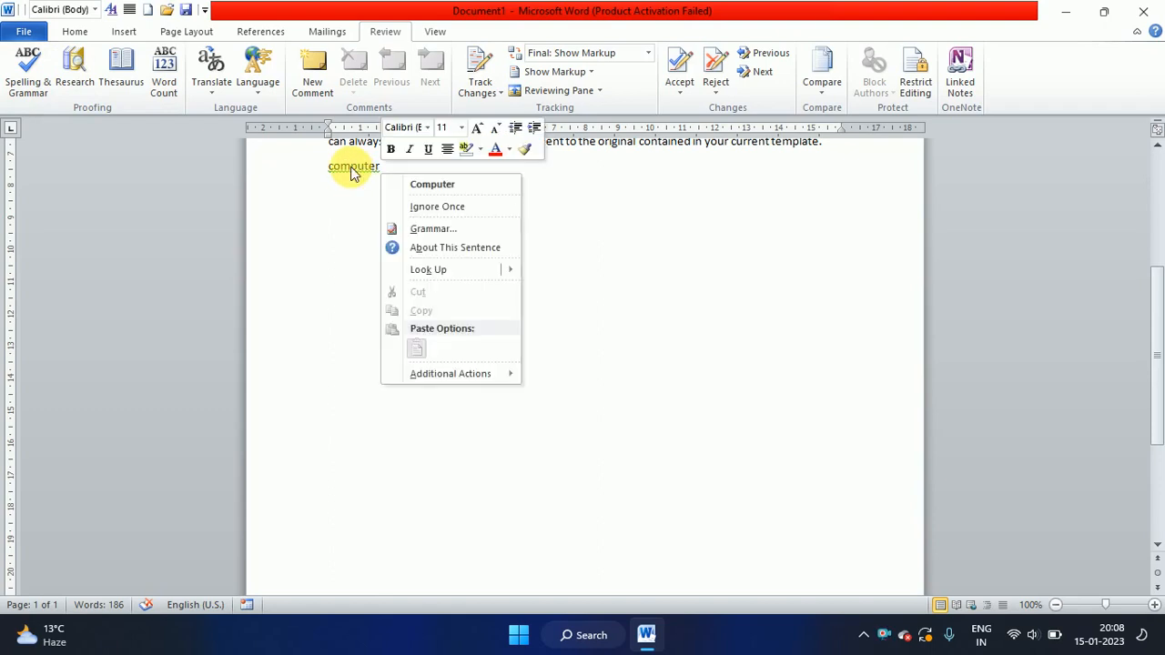
click(455, 186)
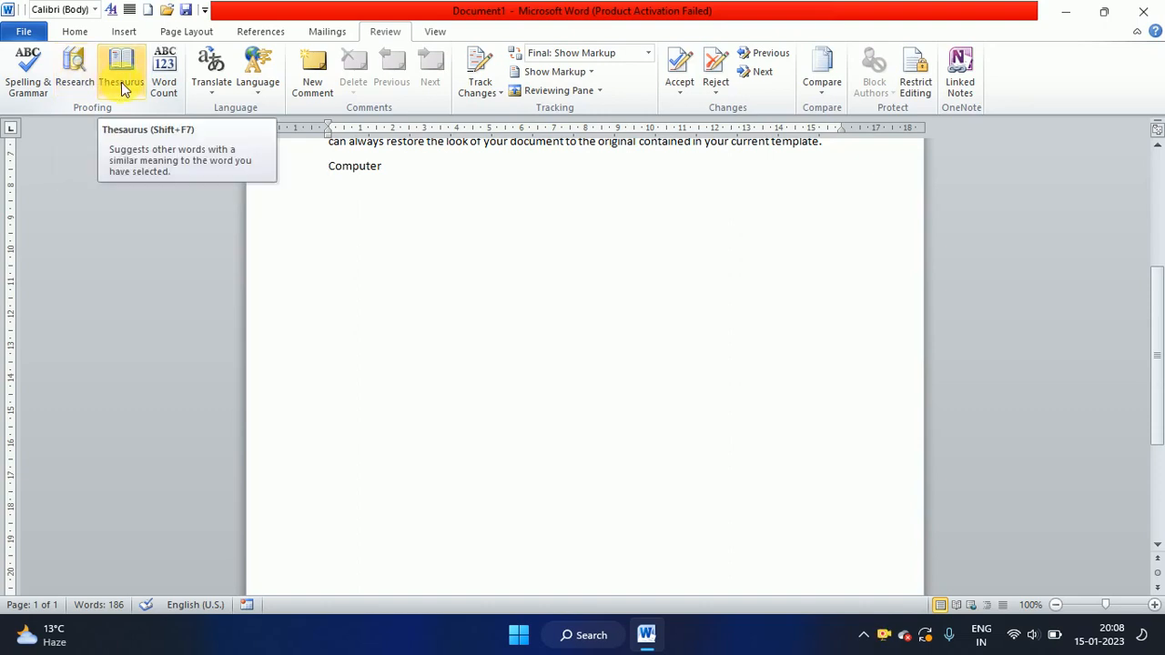
Look up "Computer" with the Research tool and the English (U.S.) thesaurus, and close the results
click(76, 80)
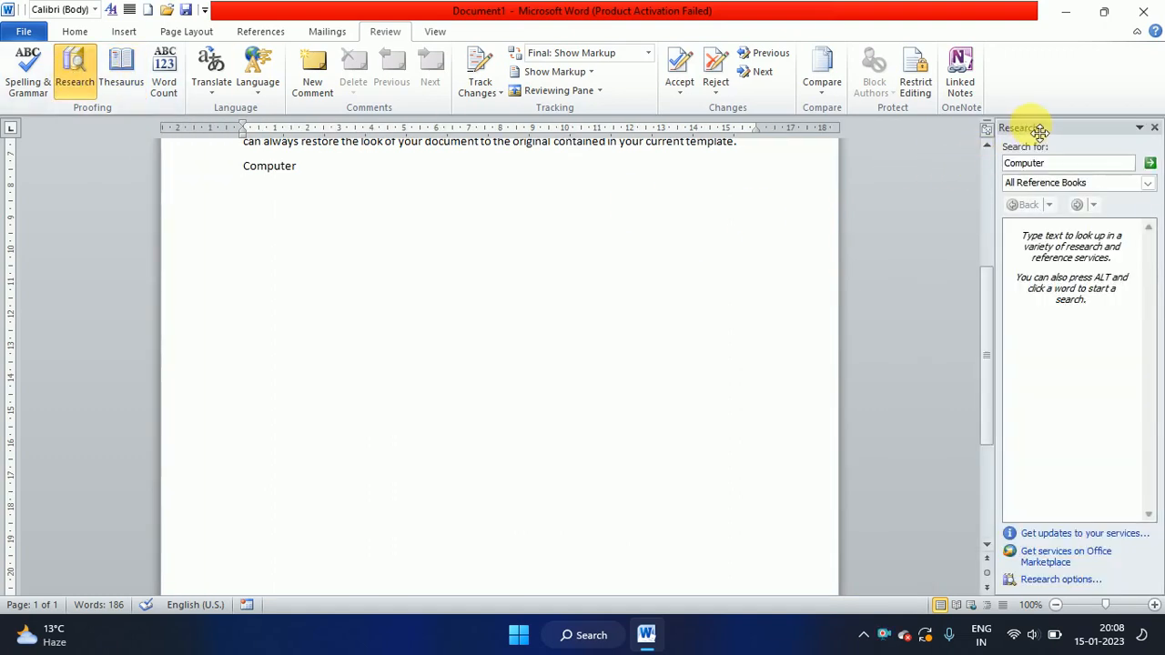
click(1154, 128)
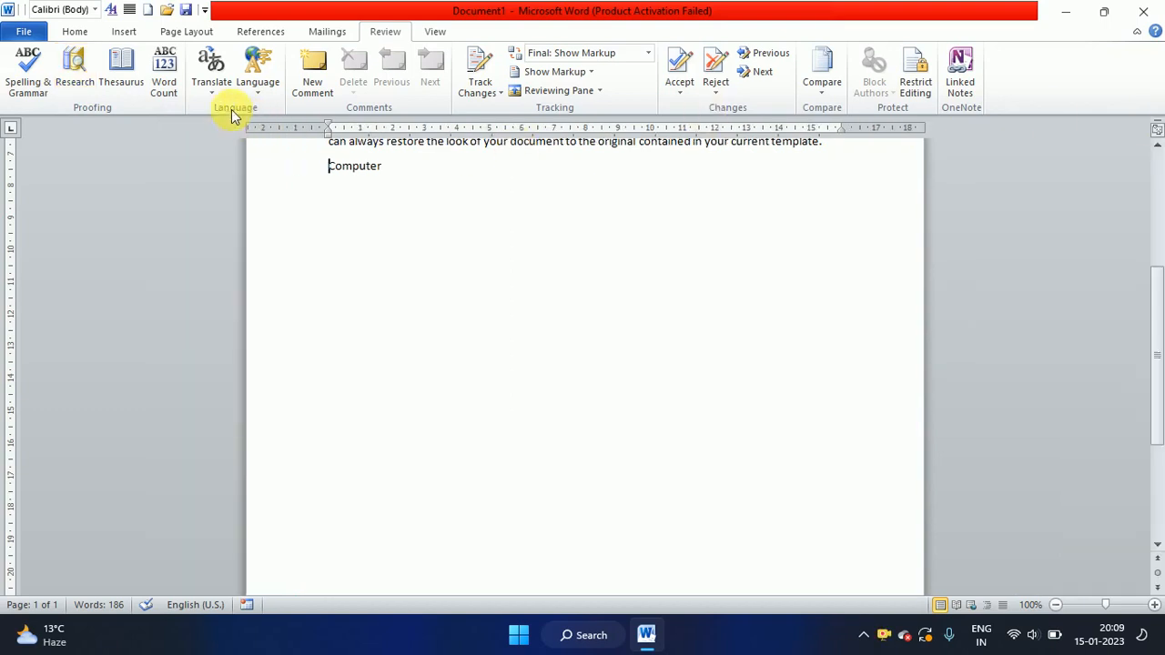
click(127, 87)
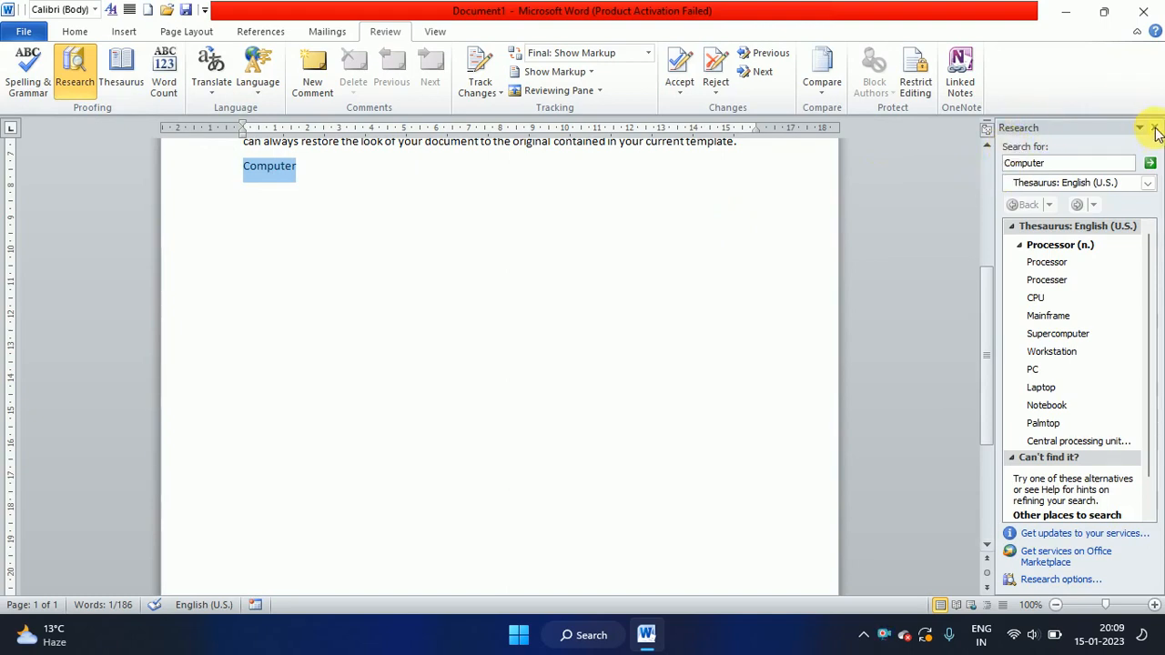
click(1154, 128)
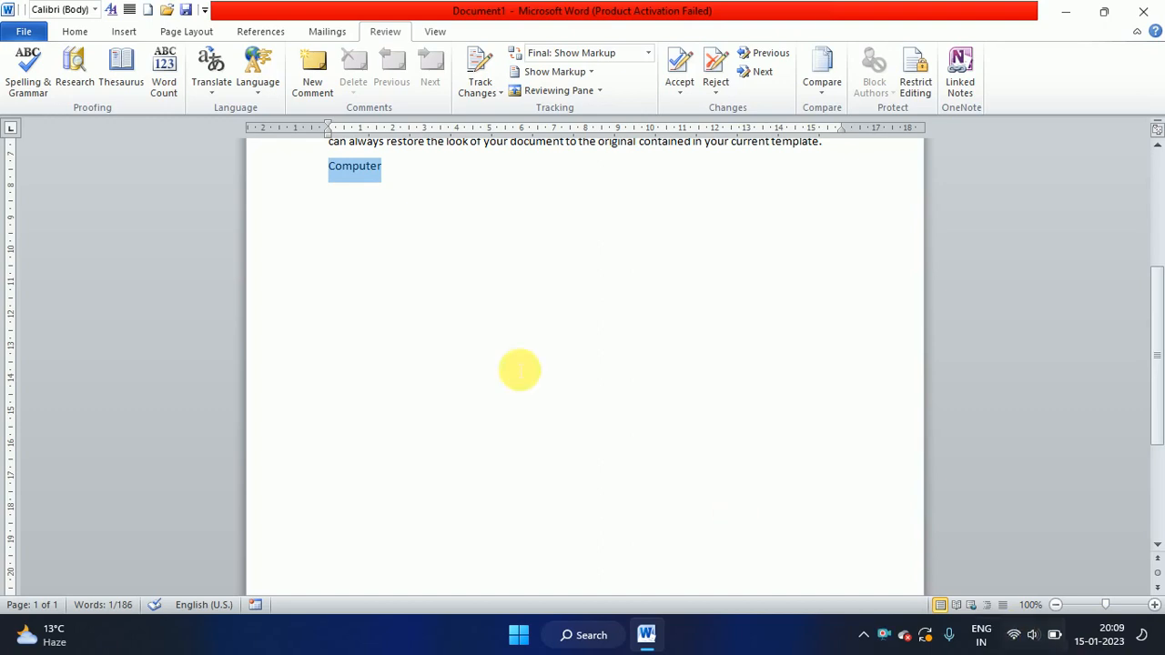
click(77, 89)
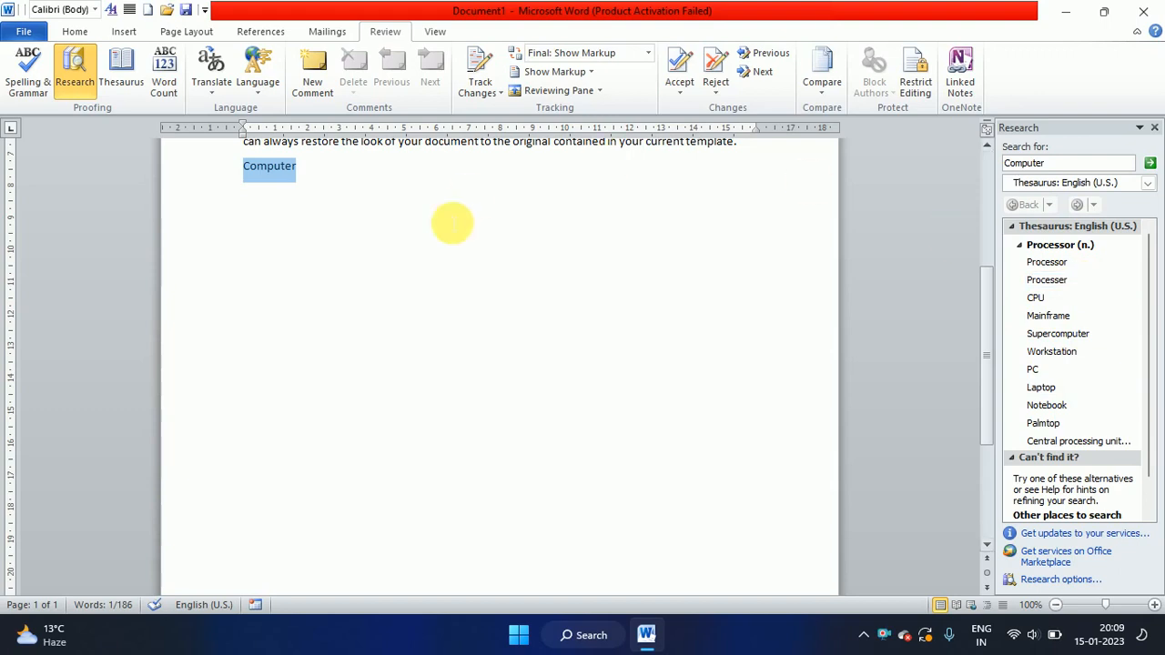
click(325, 175)
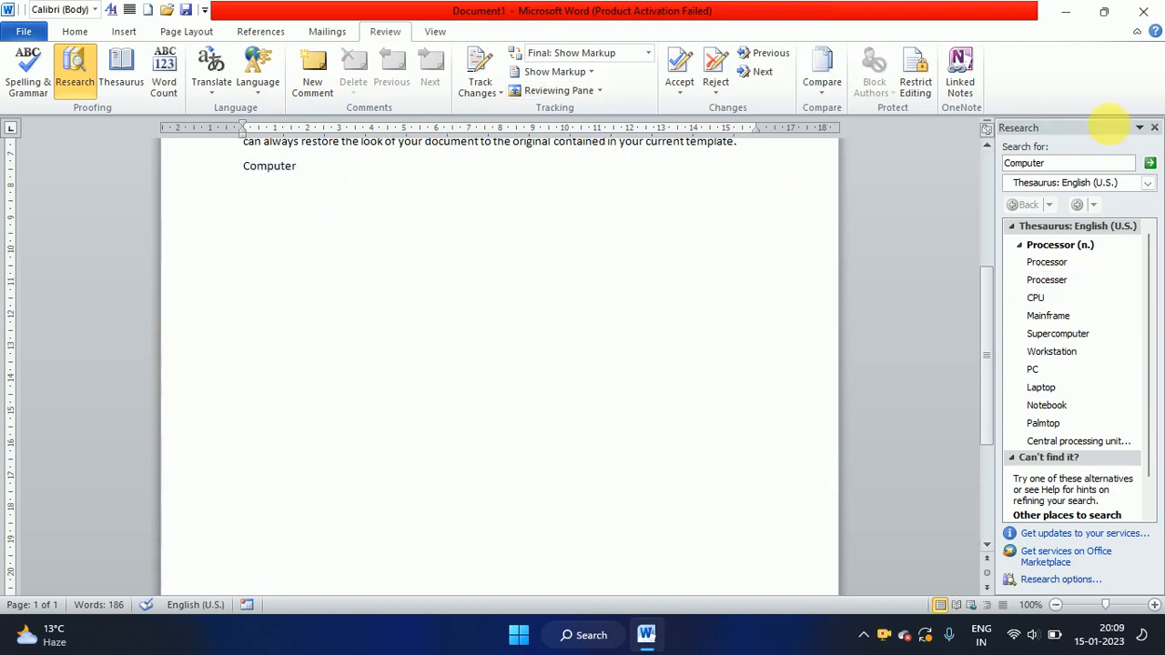
click(1156, 133)
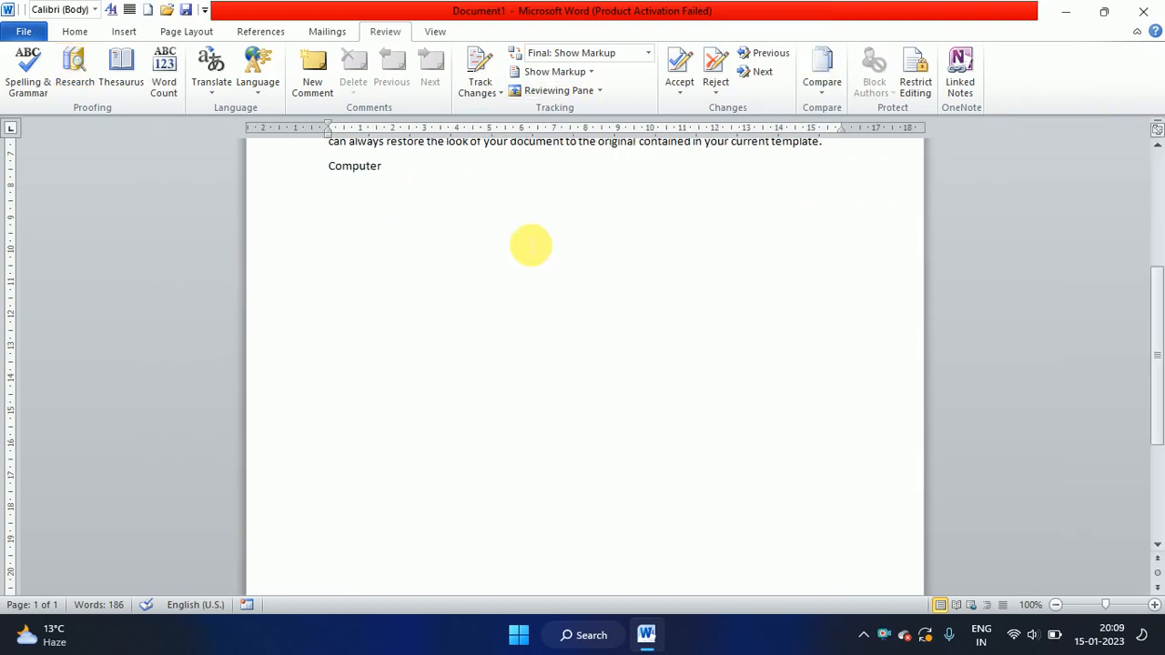
Enter the word "Father's" on a new line below "Computer"
key(Return)
text(fa)
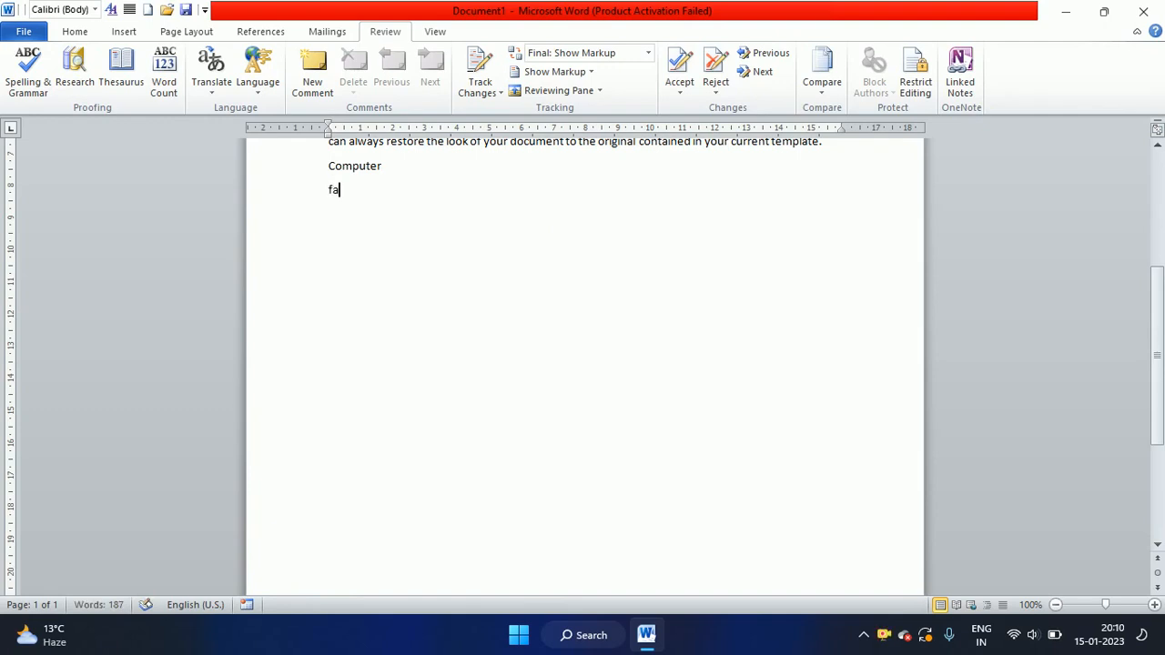
text(ther's)
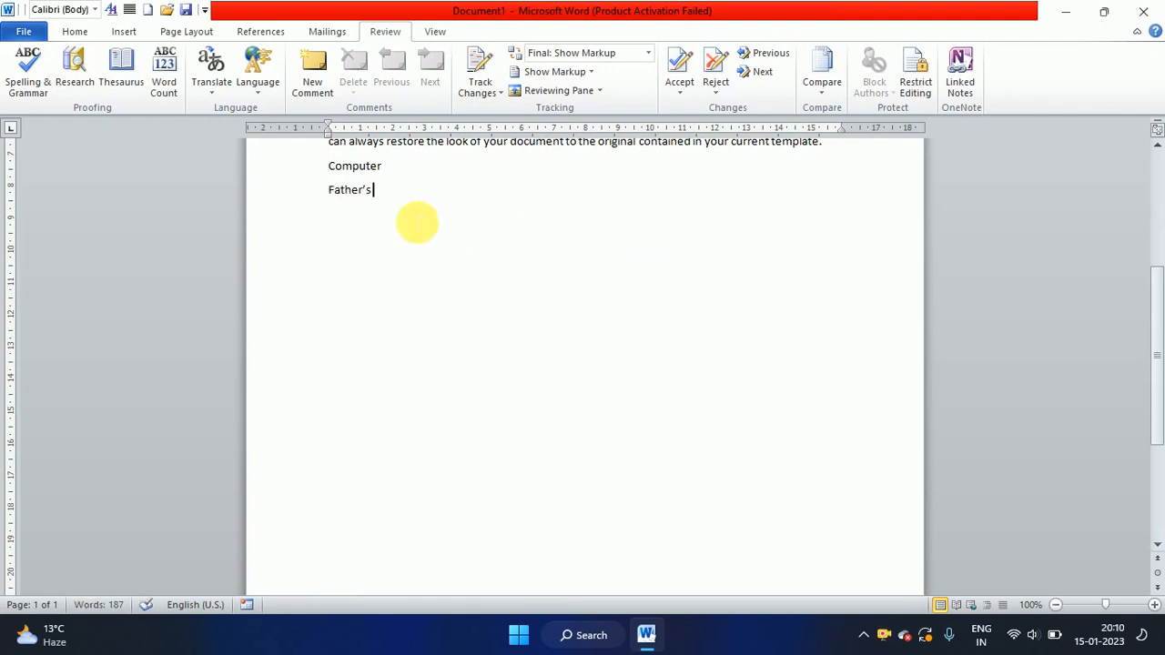
Search the English (U.S.) thesaurus for synonyms of "Father's" with the Research tool, and close the results
triple_click(335, 193)
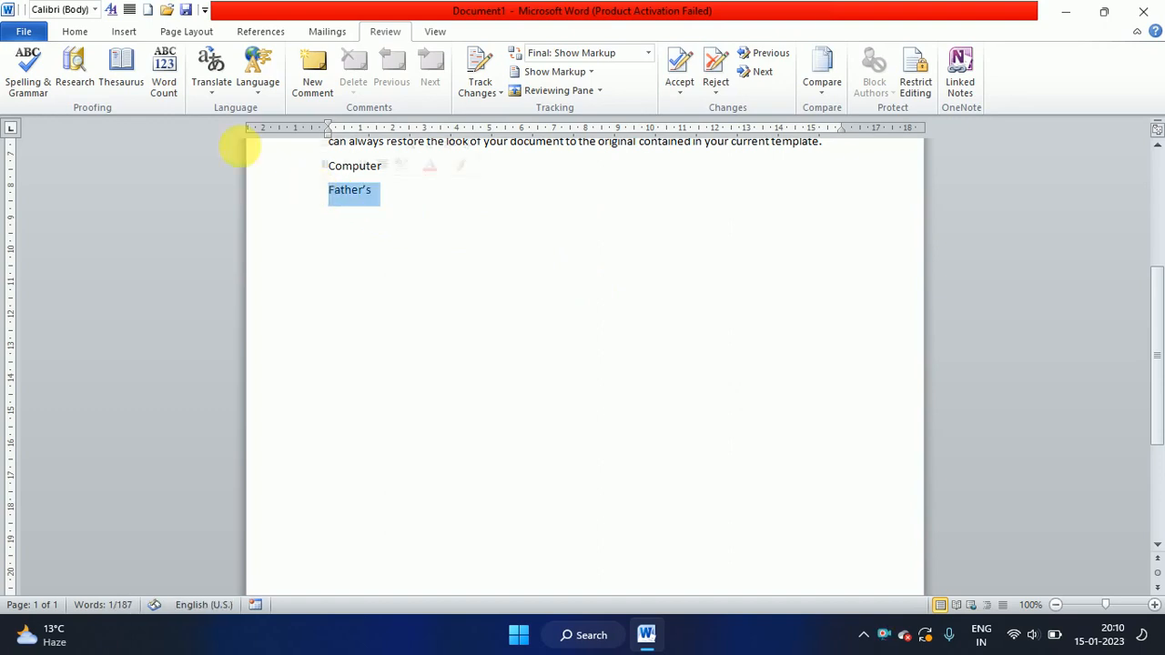
click(86, 80)
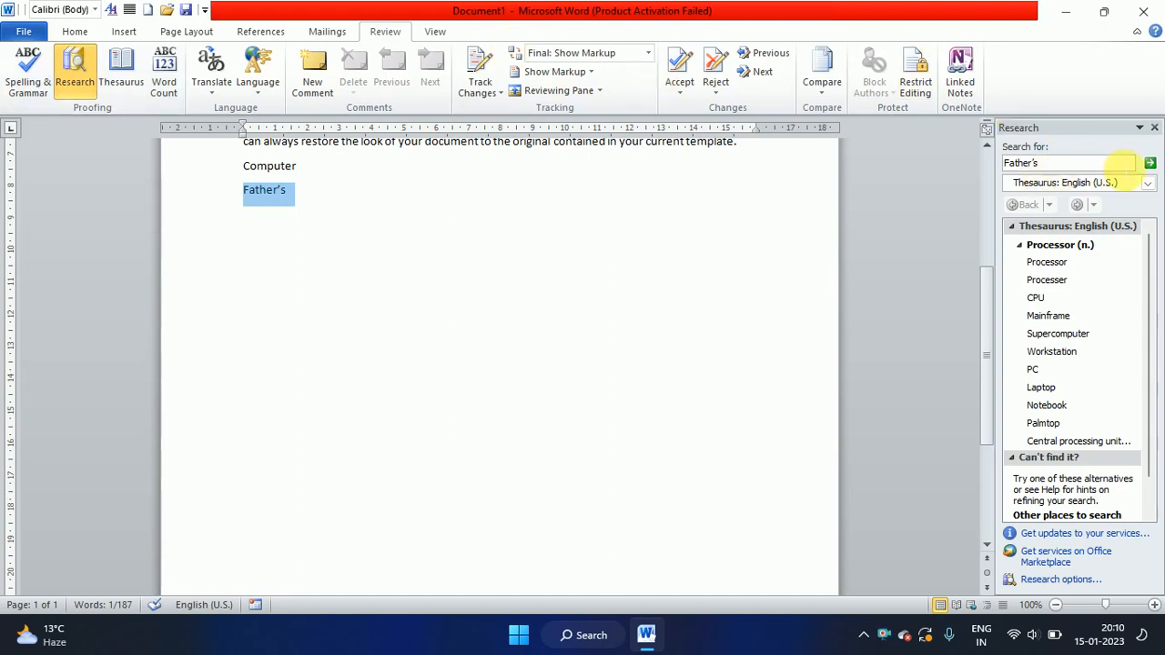
click(1150, 167)
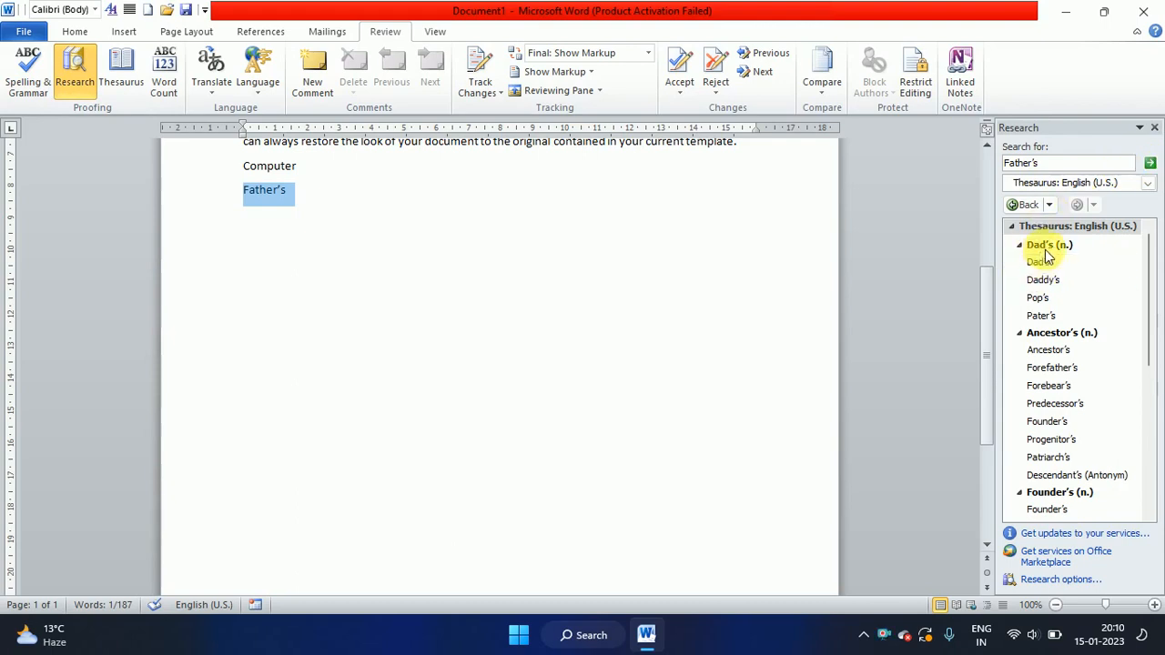
mouse_move(1054, 262)
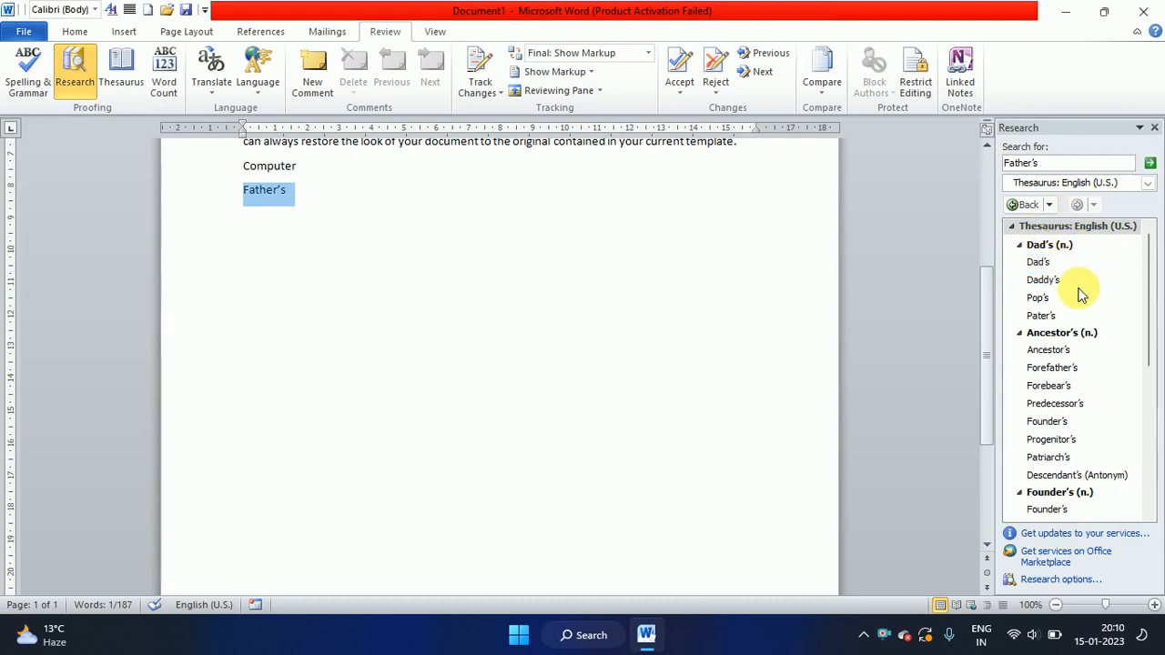
mouse_move(1059, 317)
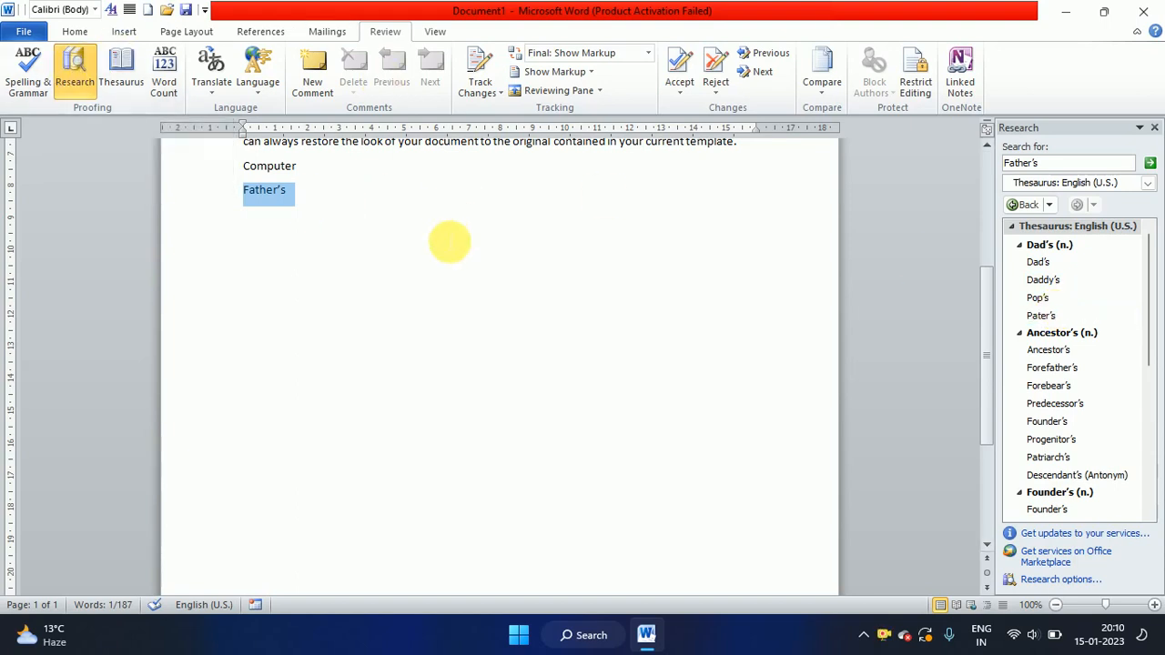
click(348, 206)
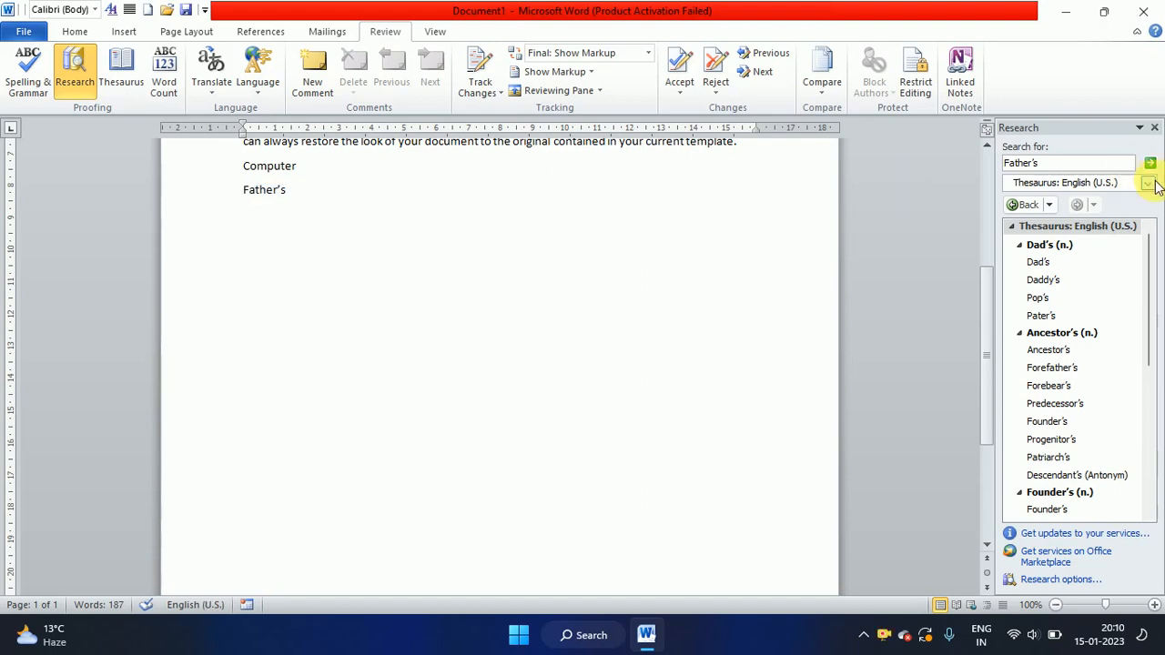
click(1154, 127)
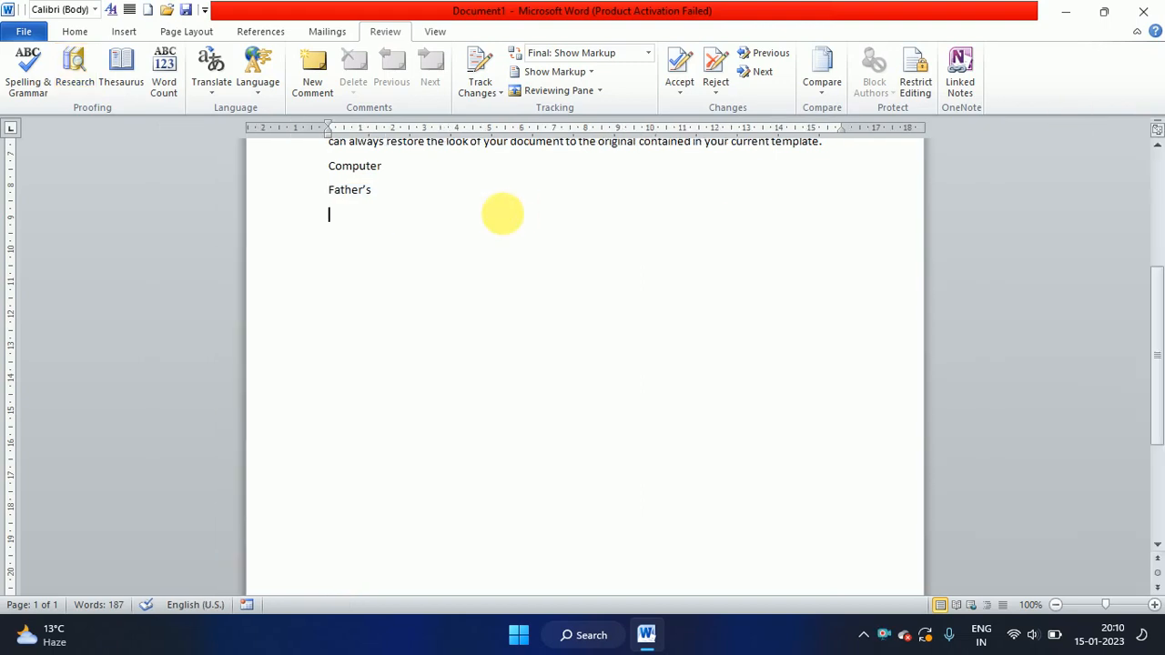
Select the "Computer" line, look up its synonyms with the Thesaurus, and close the results
drag(340, 167, 416, 166)
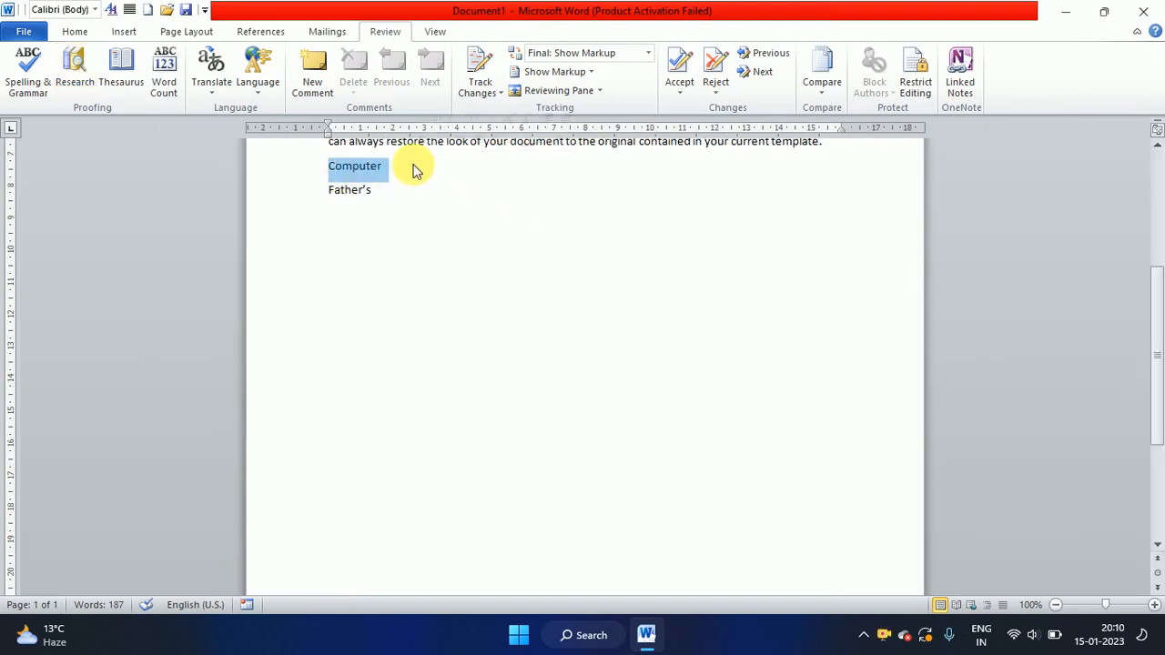
click(135, 63)
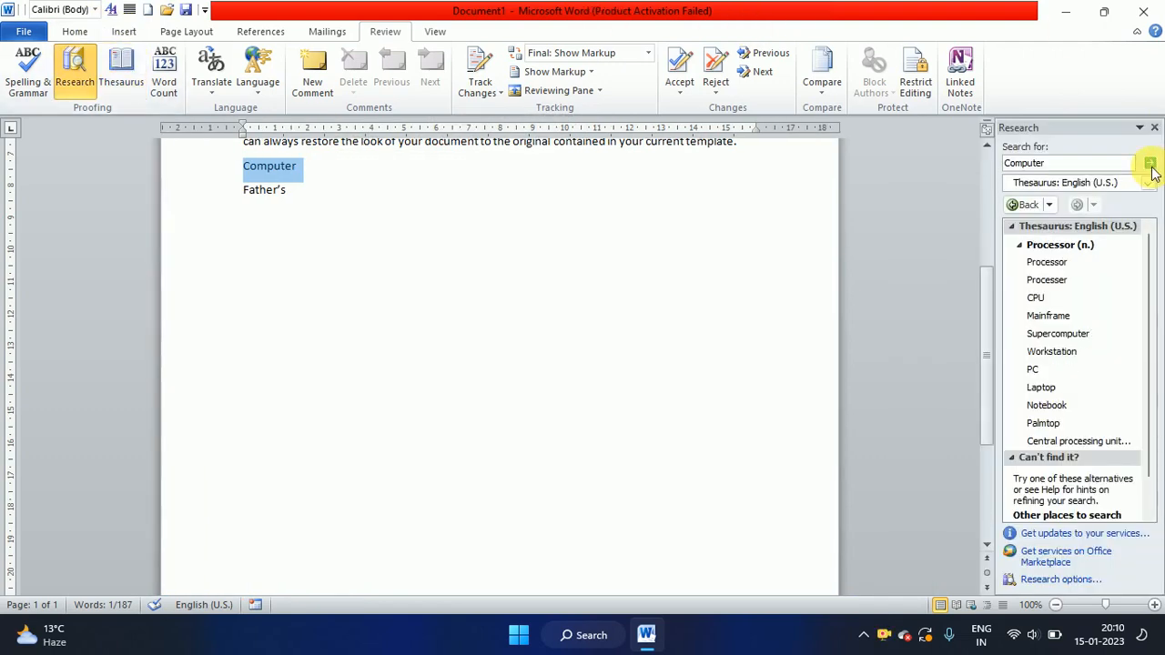
click(1151, 168)
click(1154, 128)
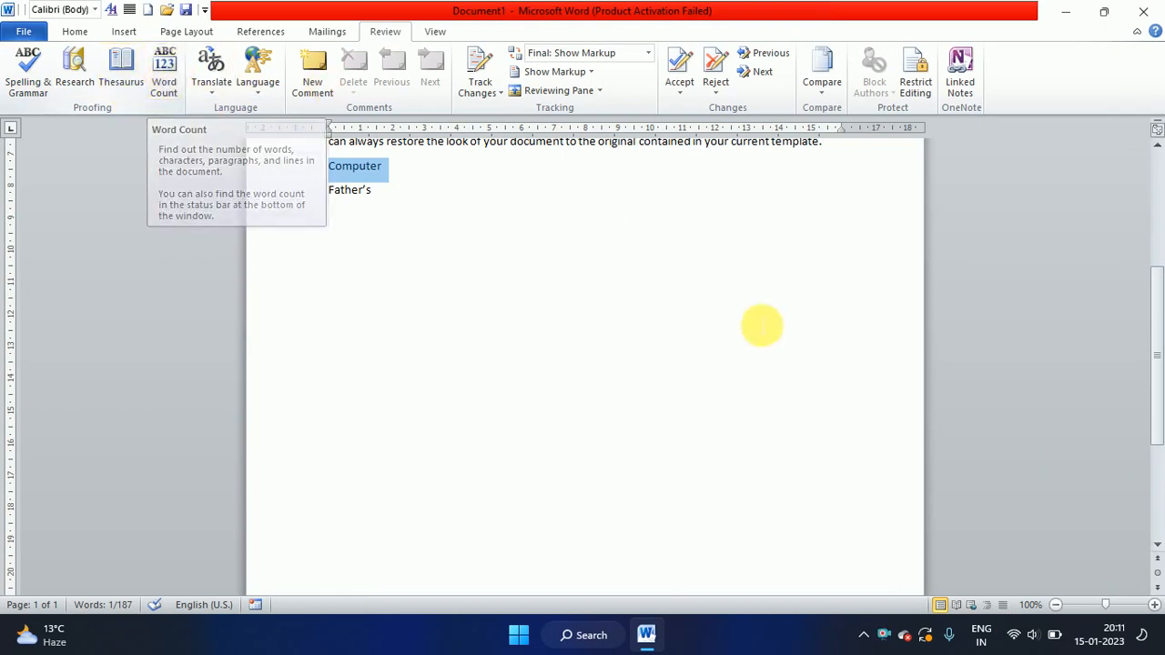
Replace the "Computer" and "Father's" lines below the last paragraph with the word "computer", followed by a new line
drag(1160, 303, 1158, 146)
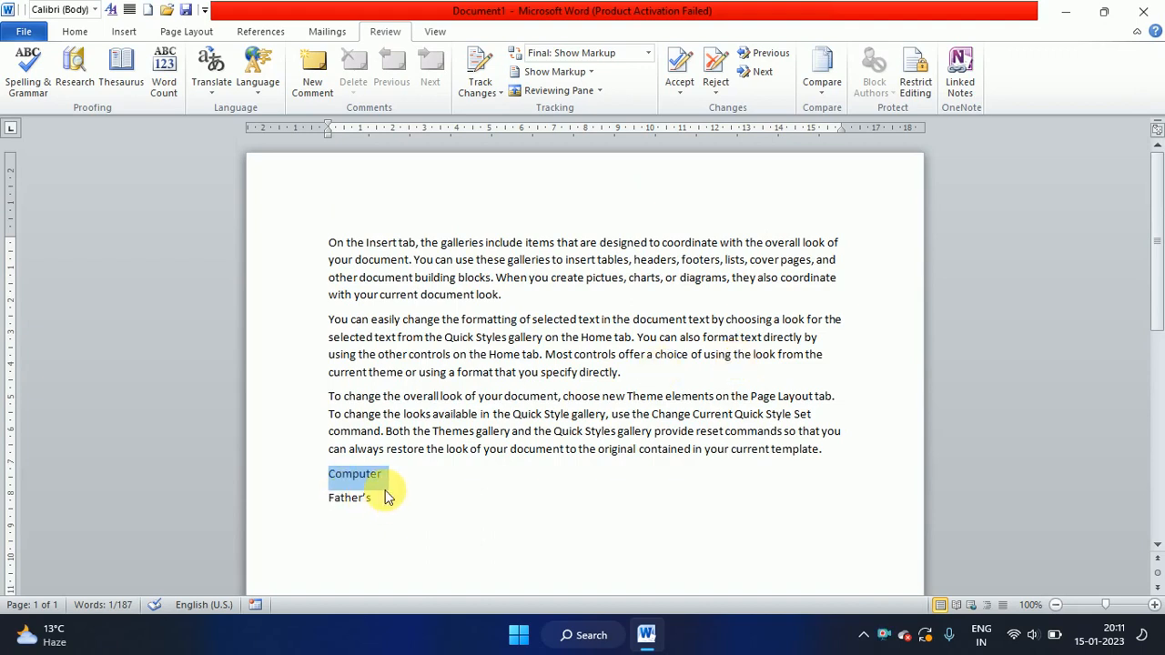
click(353, 474)
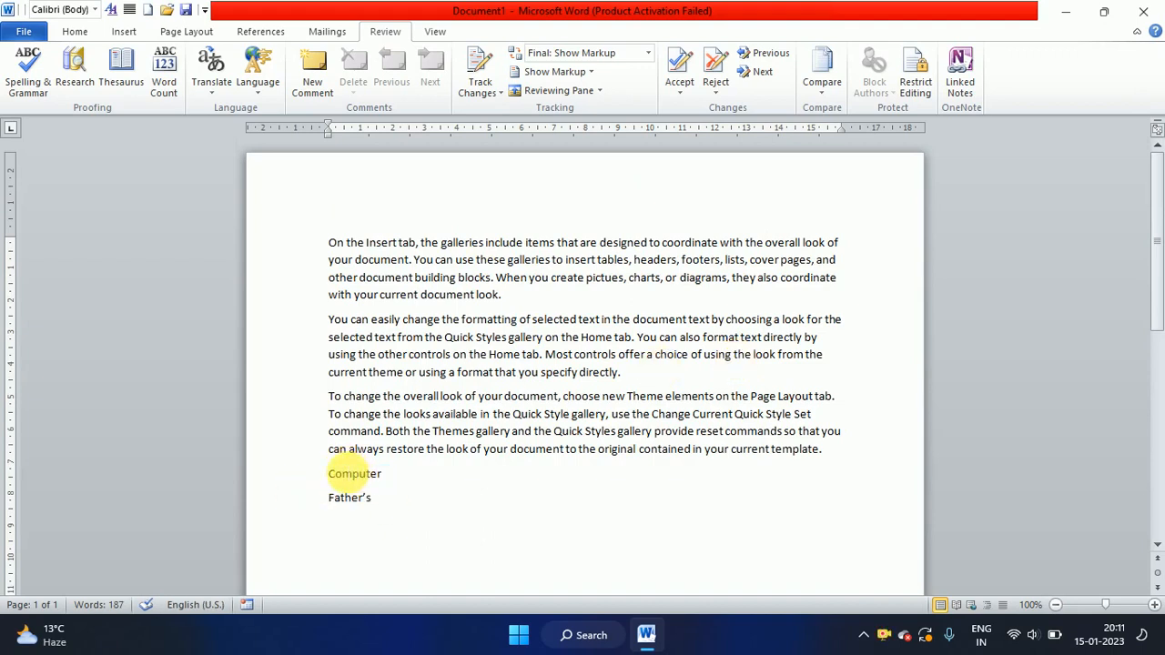
click(320, 473)
shift+click(437, 513)
key(Delete)
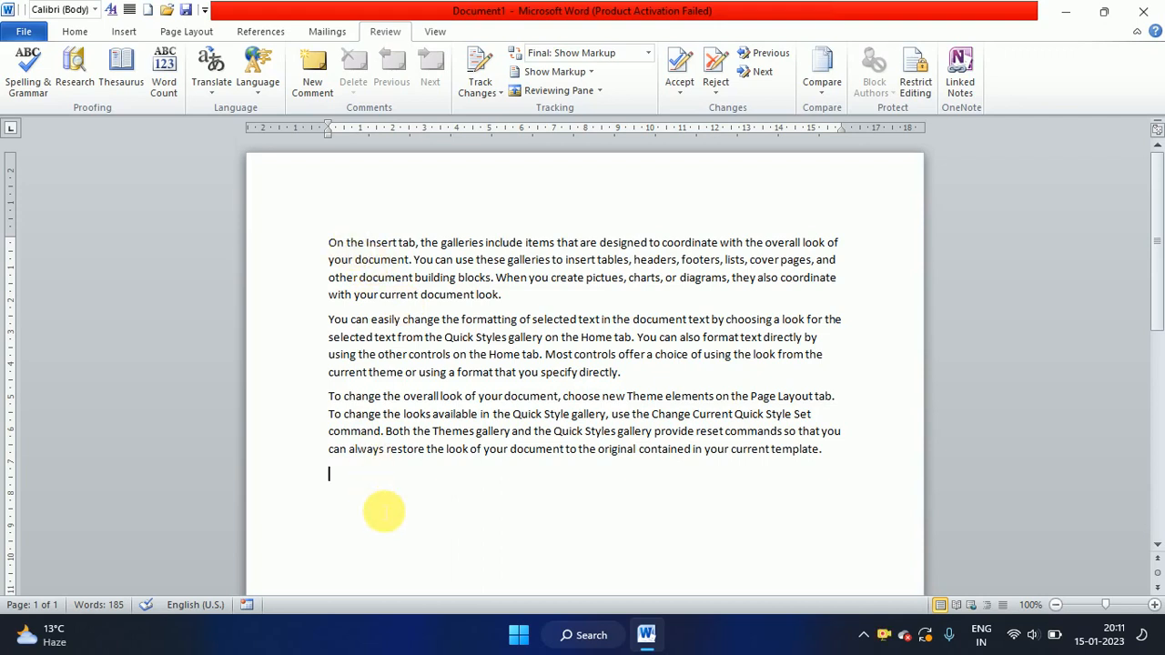
text(comp)
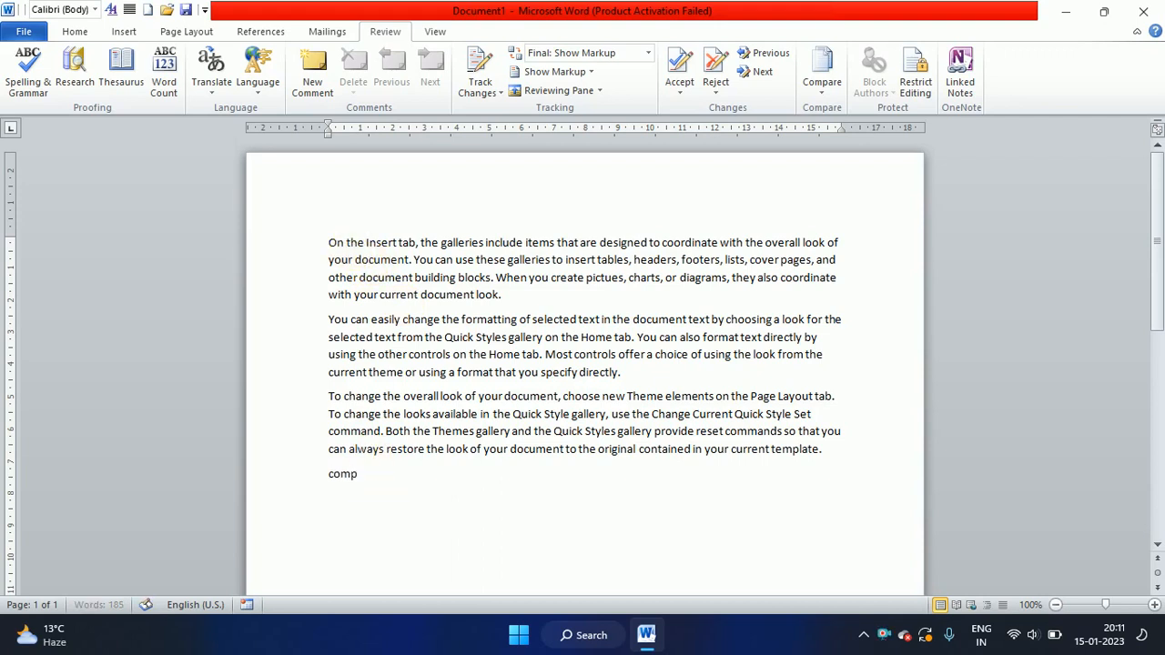
text(uter)
key(Return)
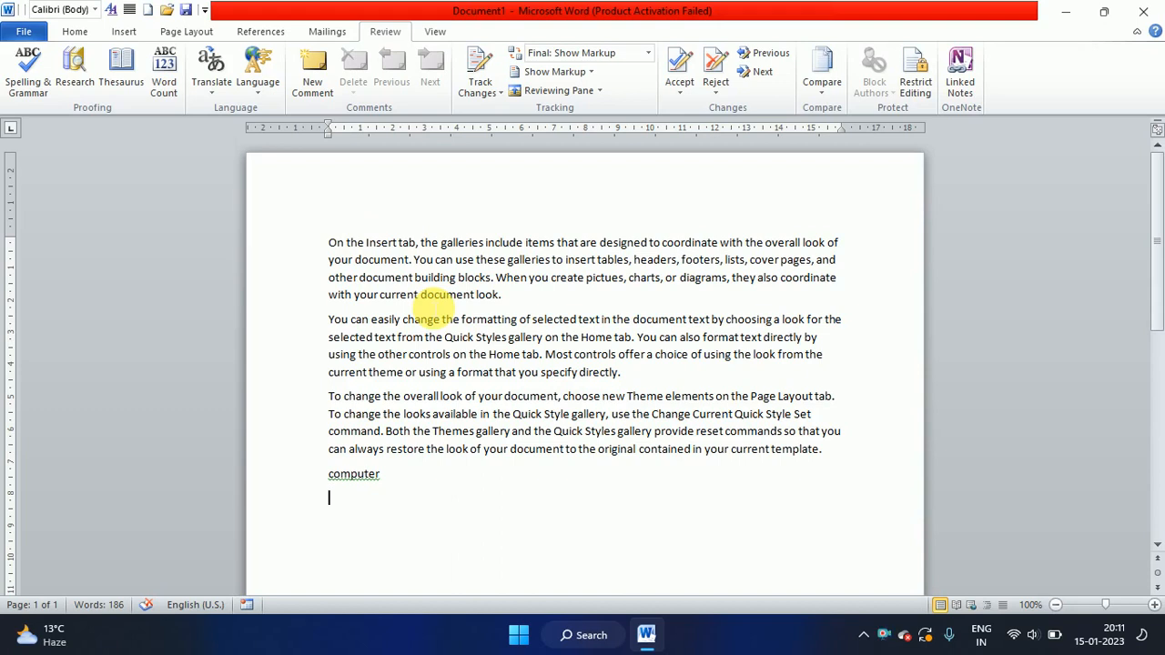
Check the document's word count statistics, moving the dialog clear of the text, and close it
click(164, 82)
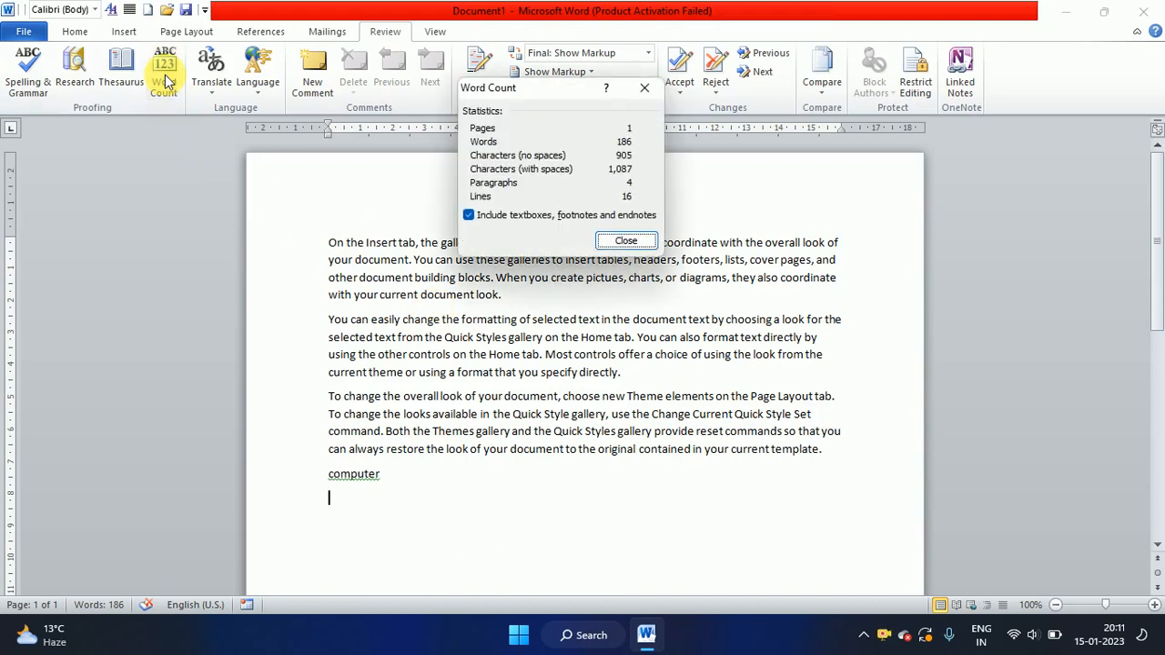
drag(555, 88, 187, 159)
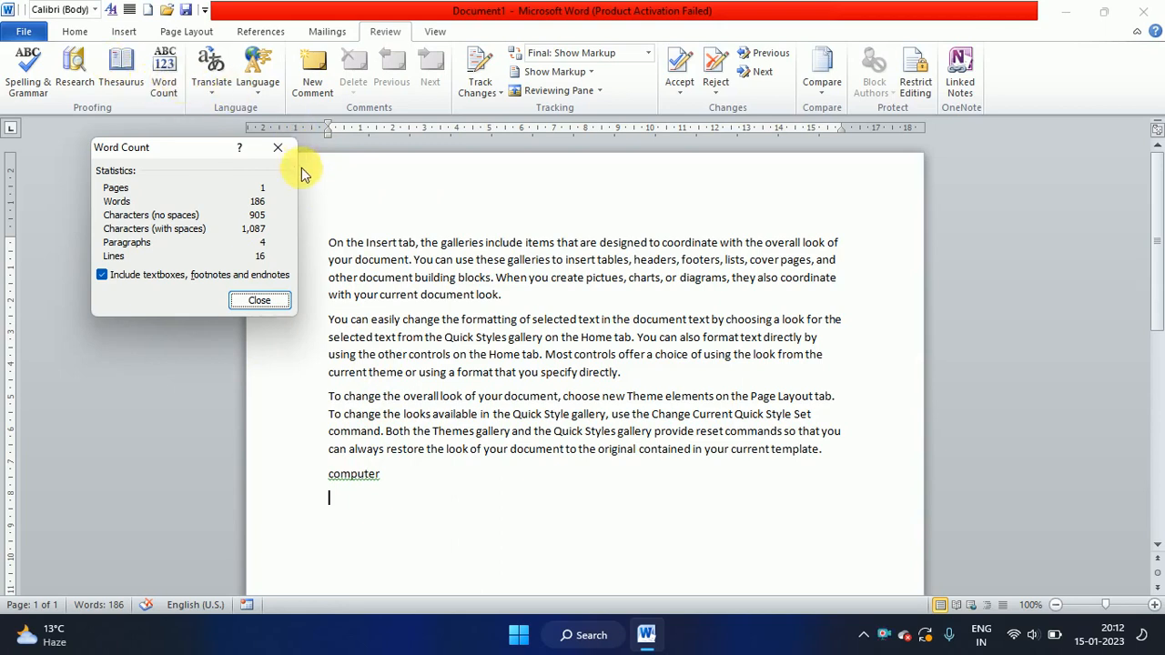
click(276, 148)
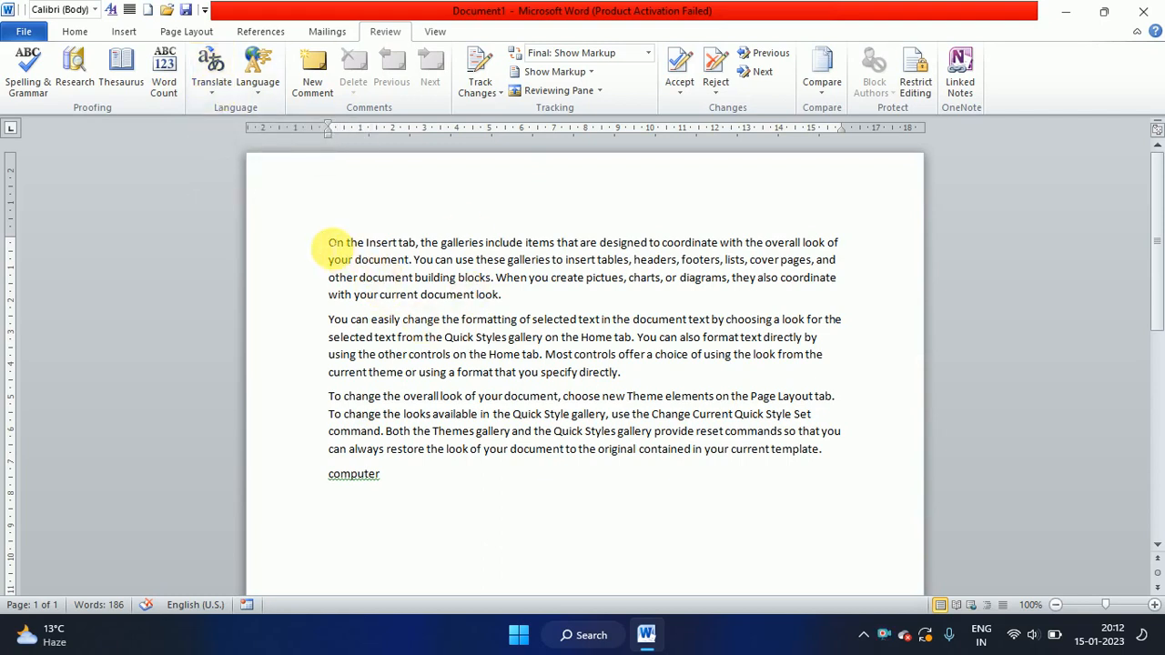
Translate the first paragraph ("On the Insert tab…") from English (U.S.) into Hindi with Translate Selected Text
drag(328, 242, 503, 299)
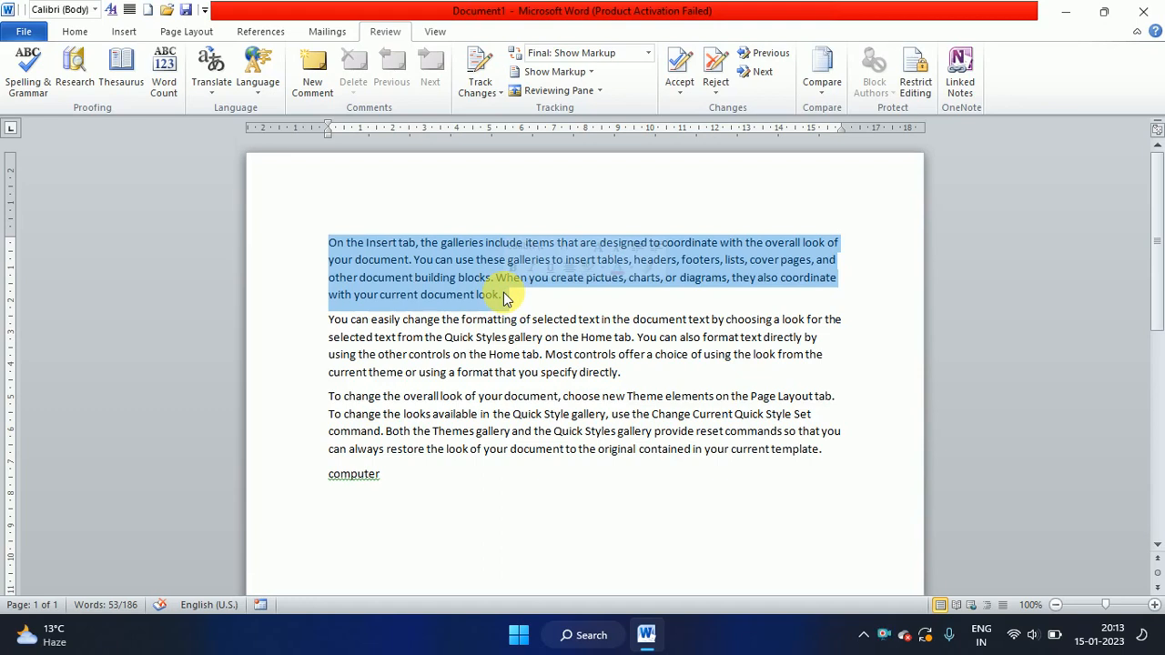
click(206, 94)
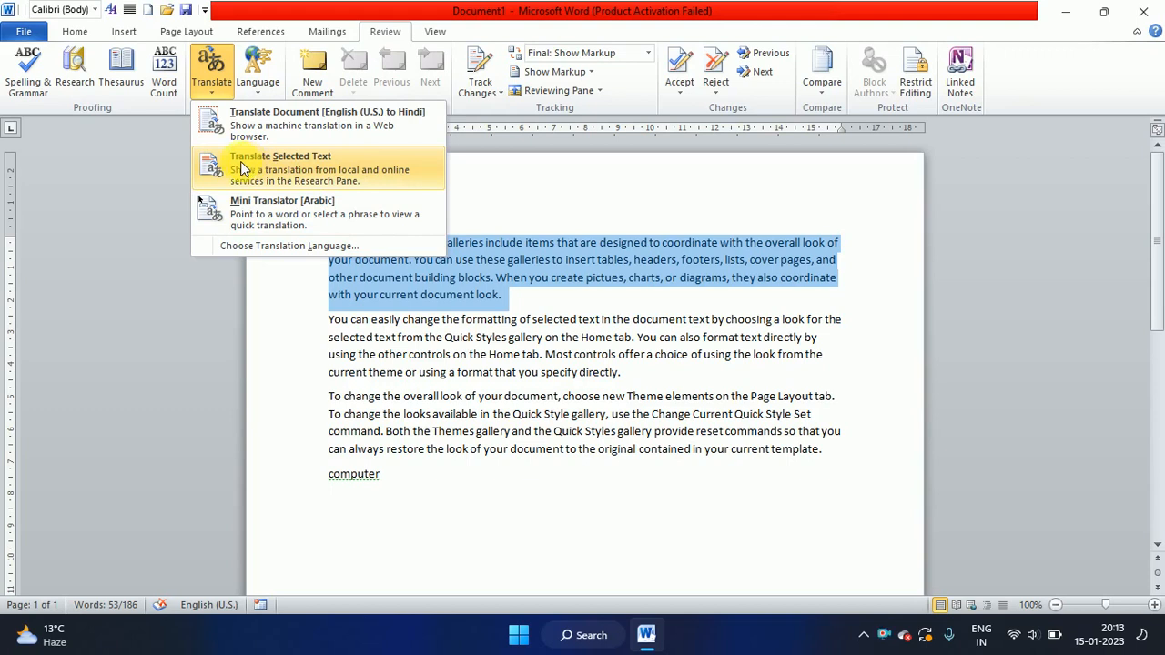
click(328, 160)
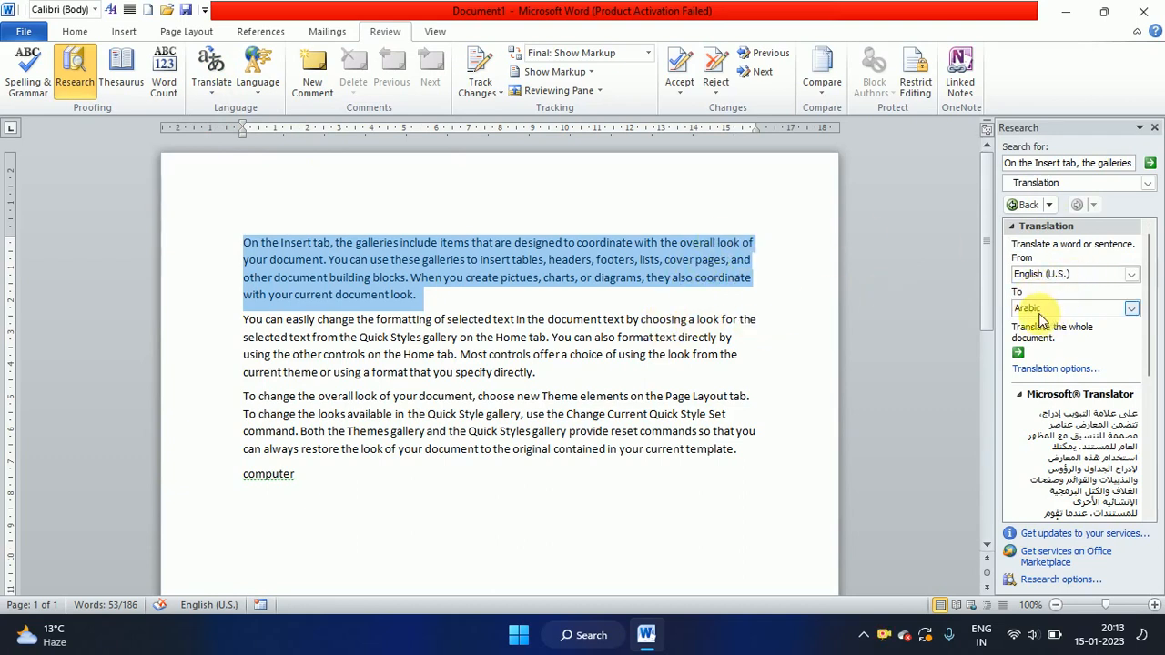
click(1131, 308)
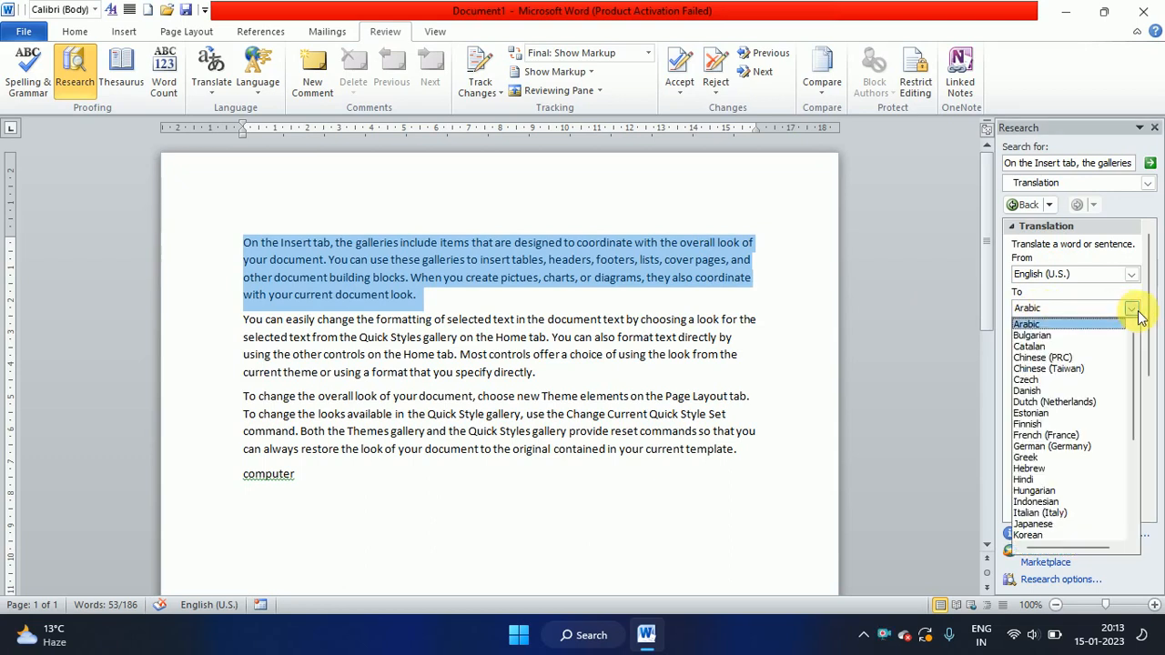
click(1046, 480)
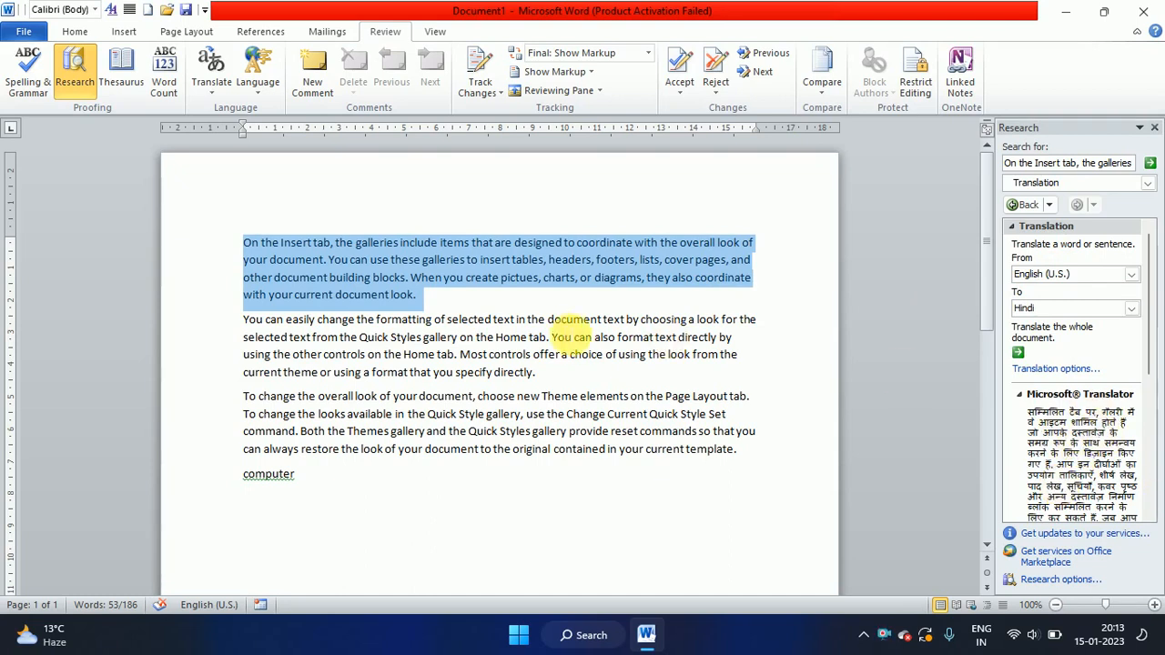
Insert the Hindi translation on a new line below the first paragraph, and close the translation results
click(435, 310)
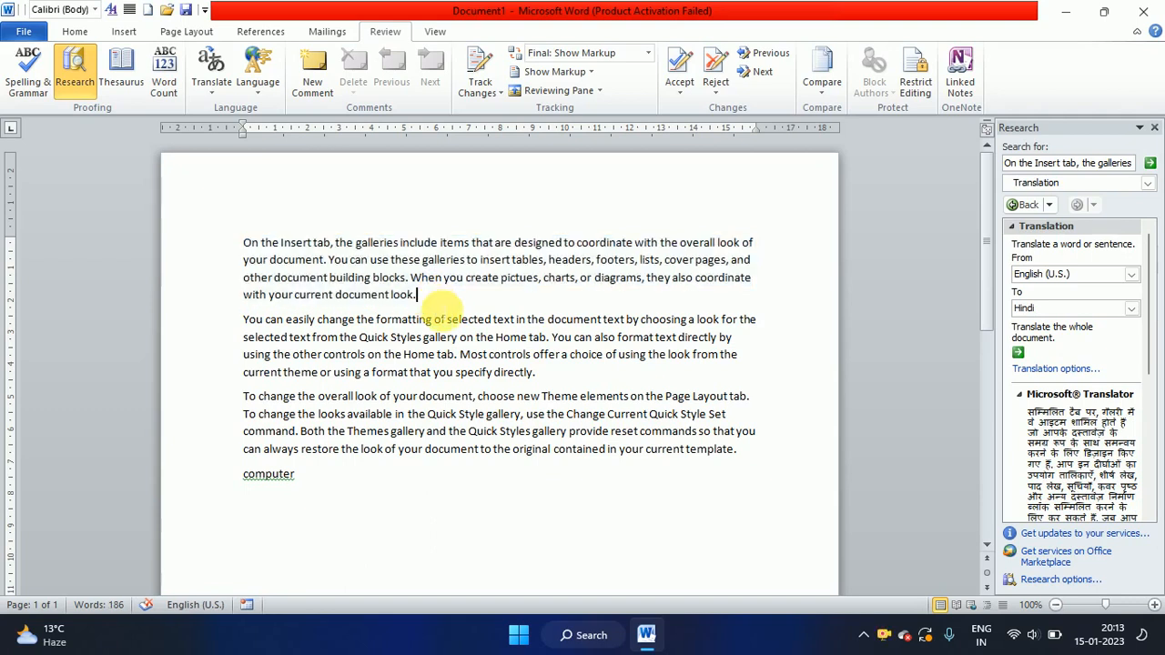
key(Return)
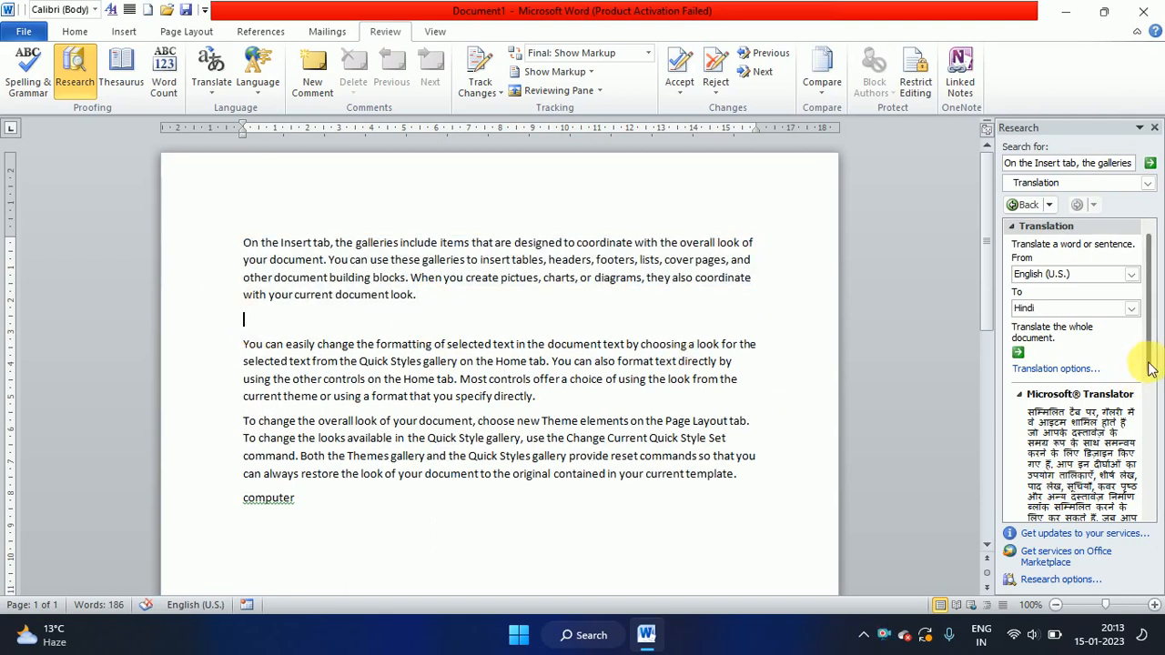
scroll(1162, 398, down, 2)
scroll(1162, 397, down, 3)
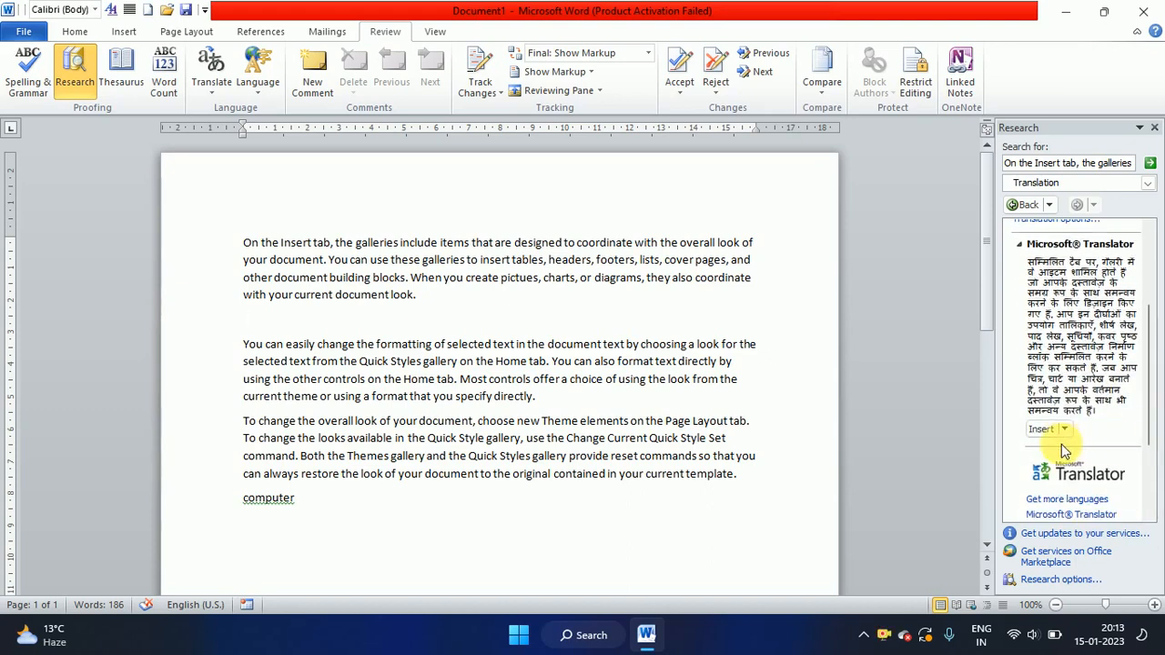
click(1045, 434)
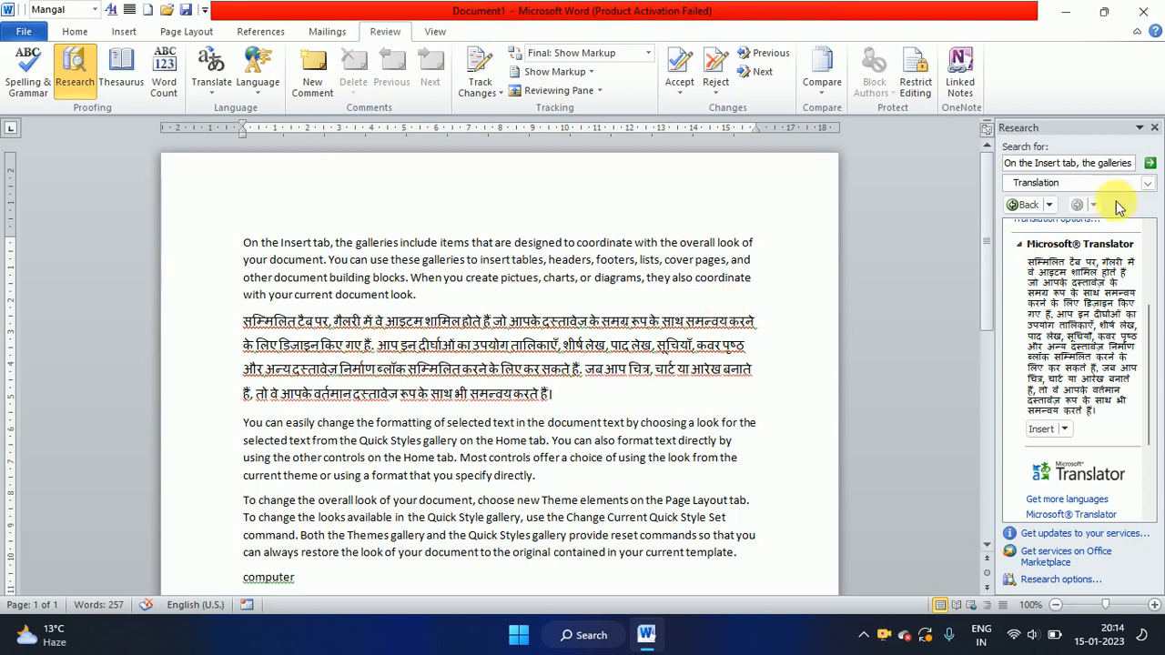
click(1154, 129)
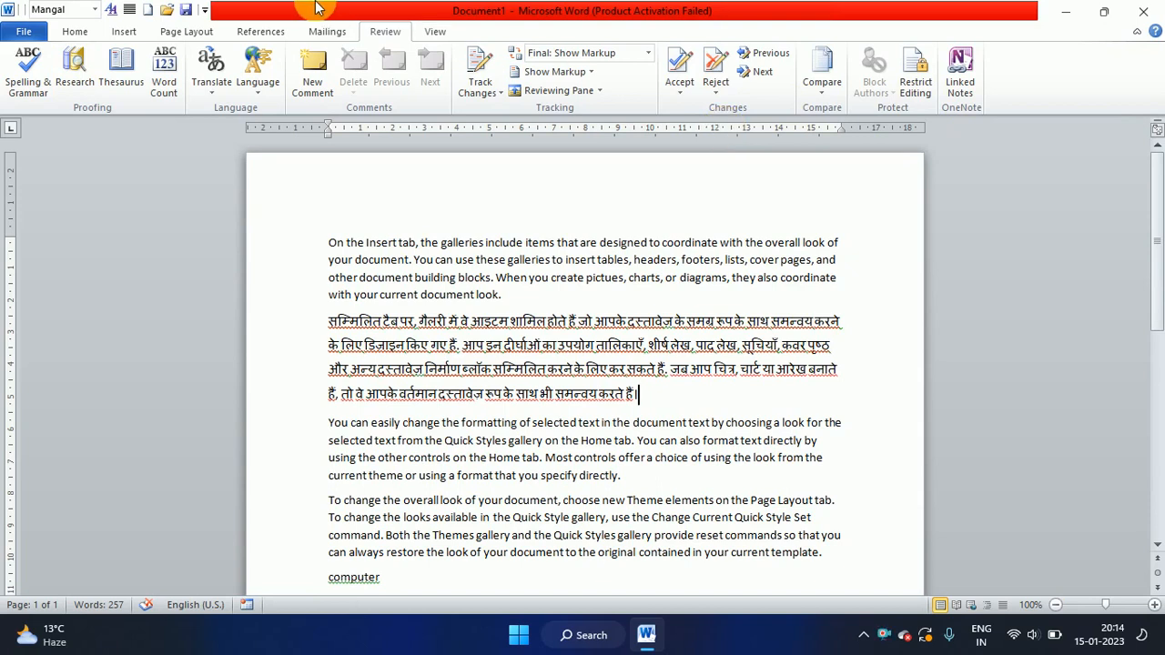
click(260, 86)
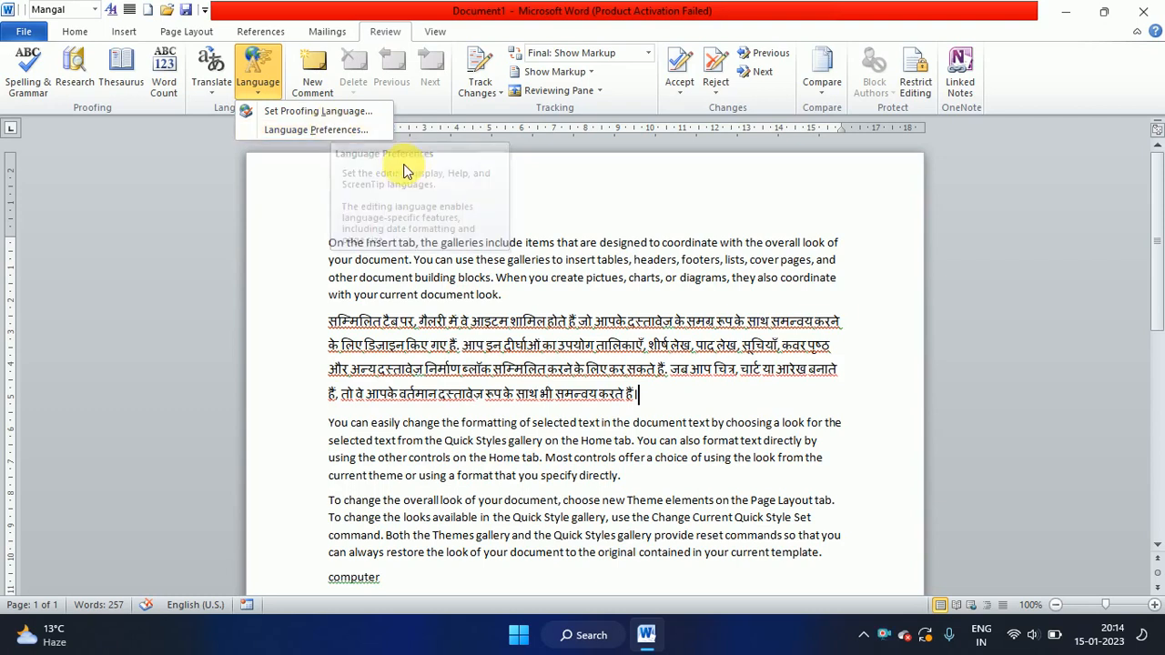
click(405, 173)
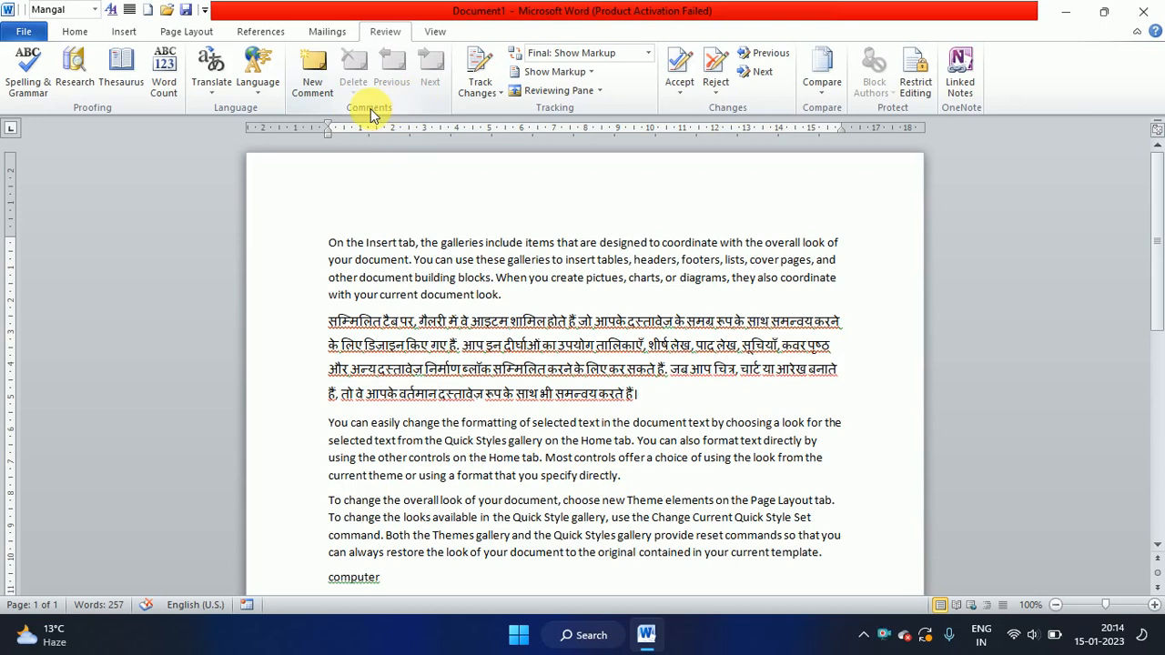
Attach a new comment reading "iahdfiashdiofhadsiohfas" to the whole first paragraph
click(329, 244)
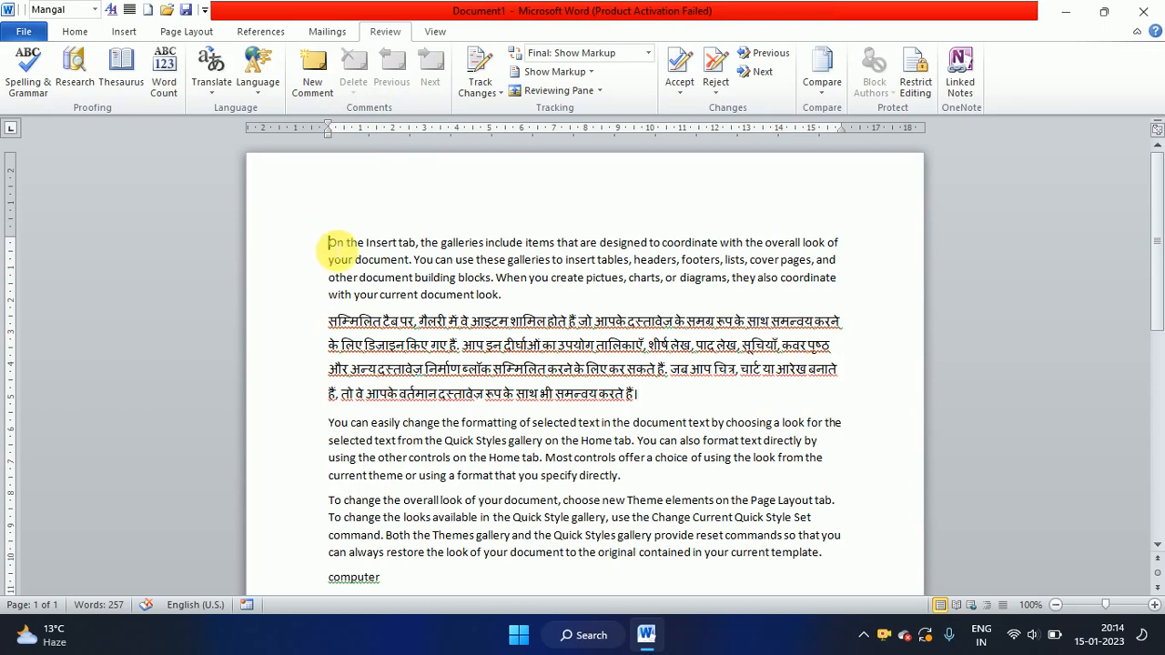
drag(329, 244, 502, 299)
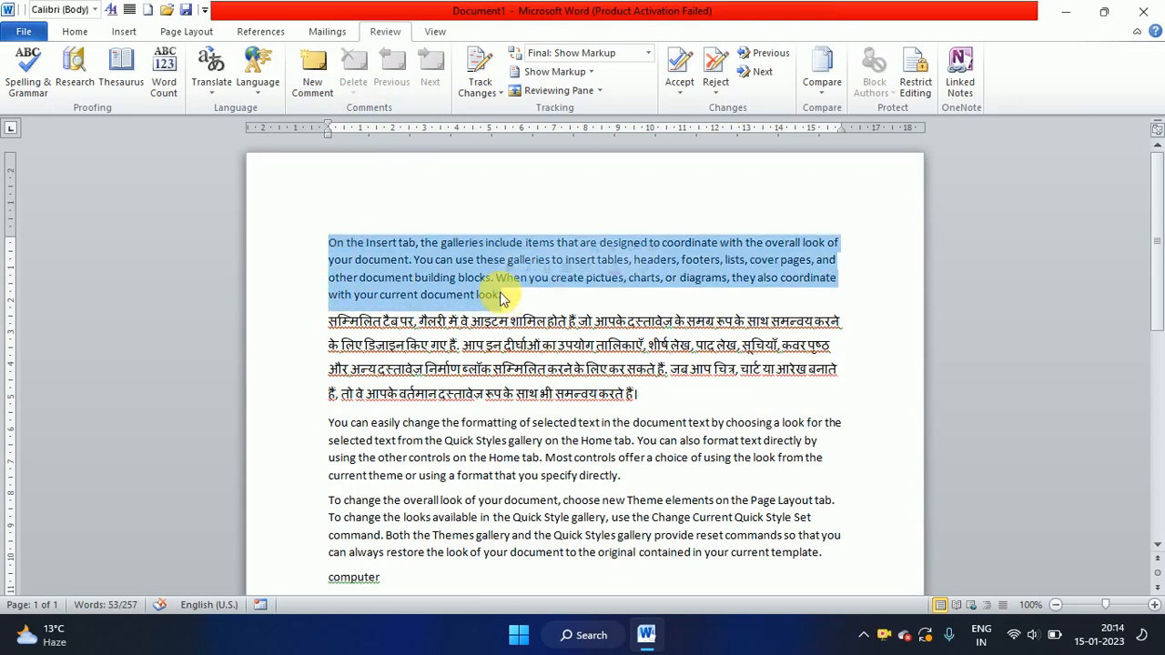
click(312, 86)
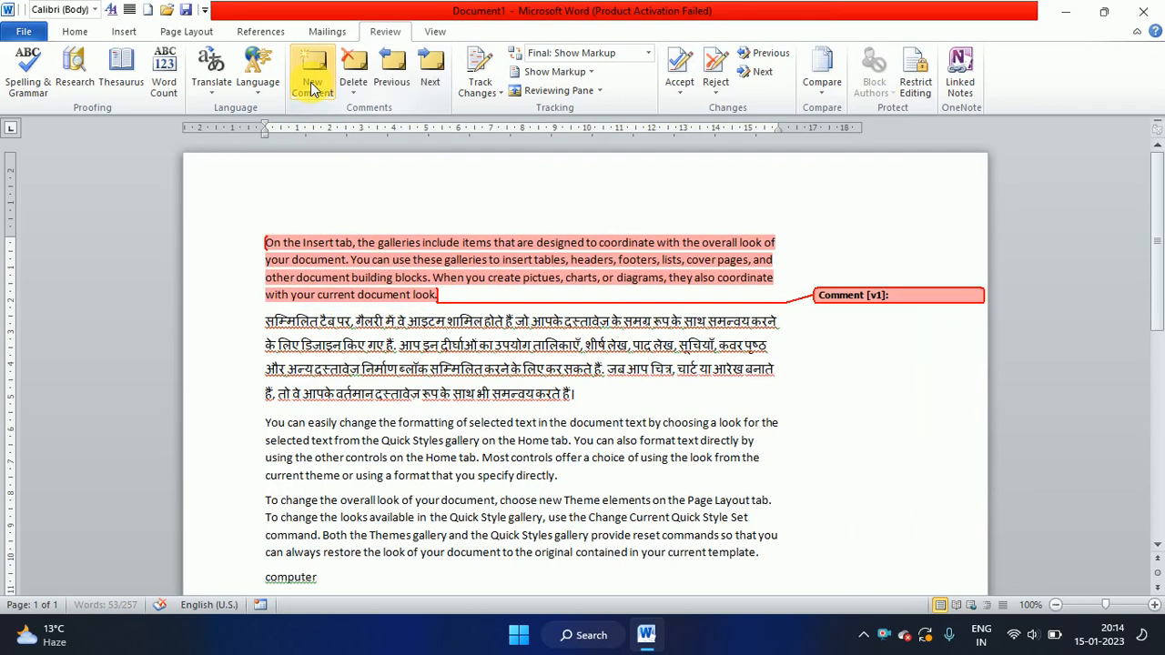
text(iahdfiashdiofhadsiohfas)
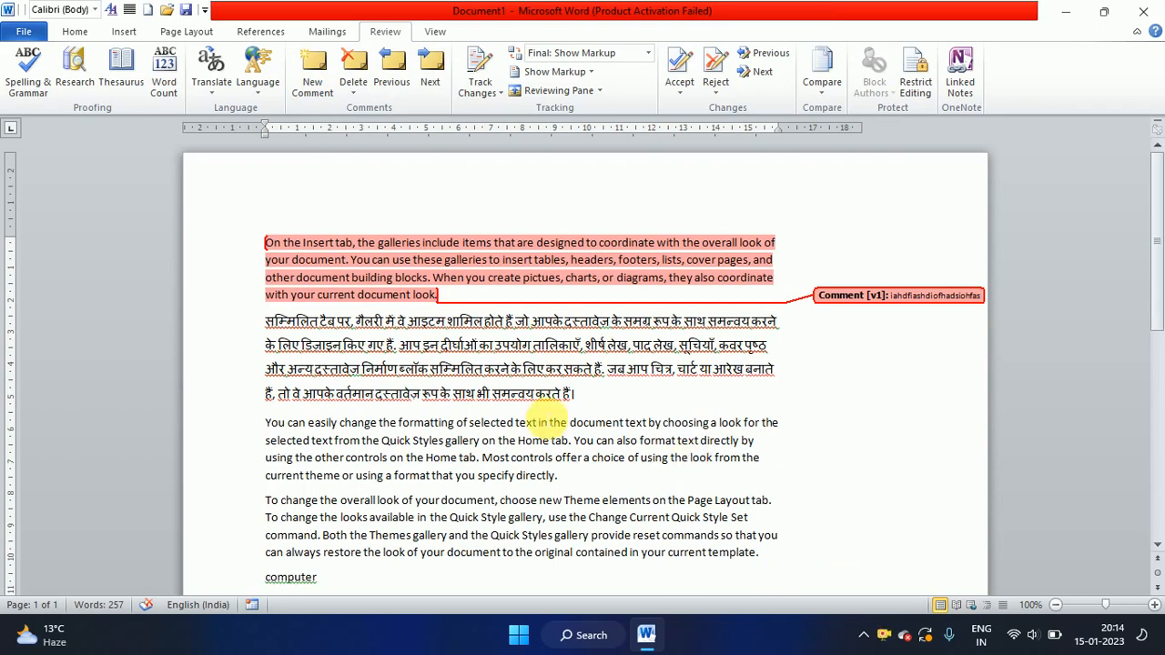
Attach a new comment reading "khjzocjvpozxcjv;ozcjixo;v" to the last line of the Hindi paragraph
drag(264, 396, 655, 396)
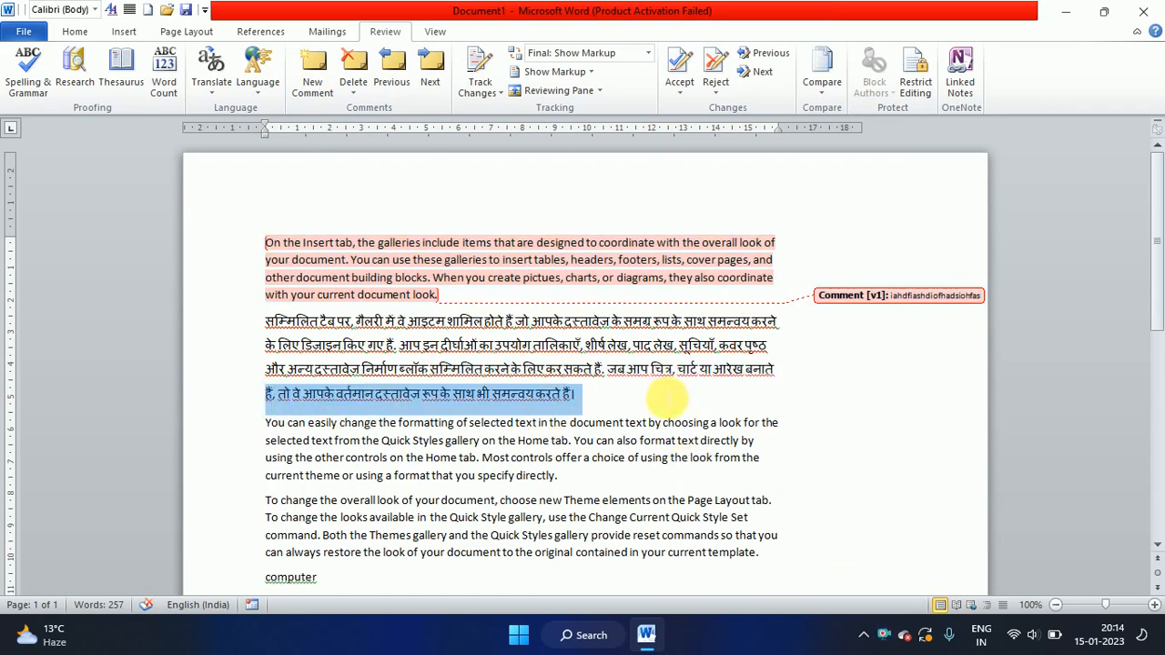
click(312, 66)
text(khjzocjvpozxcjv;ozcjixo;v)
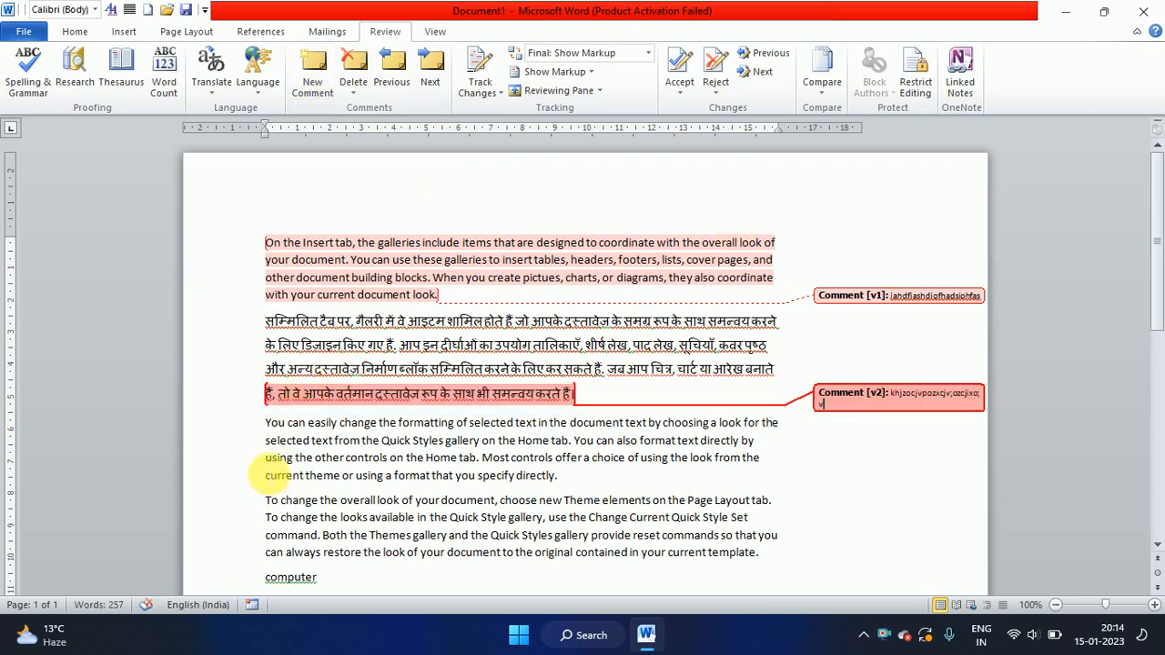
Attach a new comment reading "khisdafho9adsyhfioahs" to the last two lines of the "You can easily change" paragraph
drag(265, 458, 389, 458)
drag(475, 471, 557, 480)
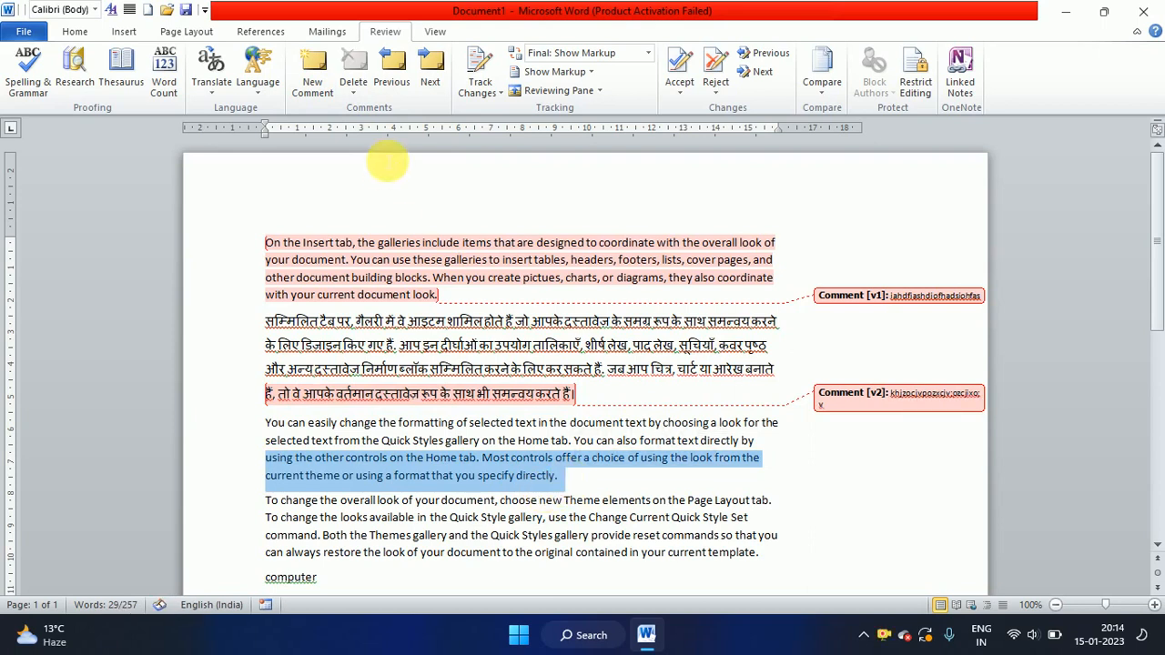
click(322, 83)
text(khisdafho9adsyhfioahs)
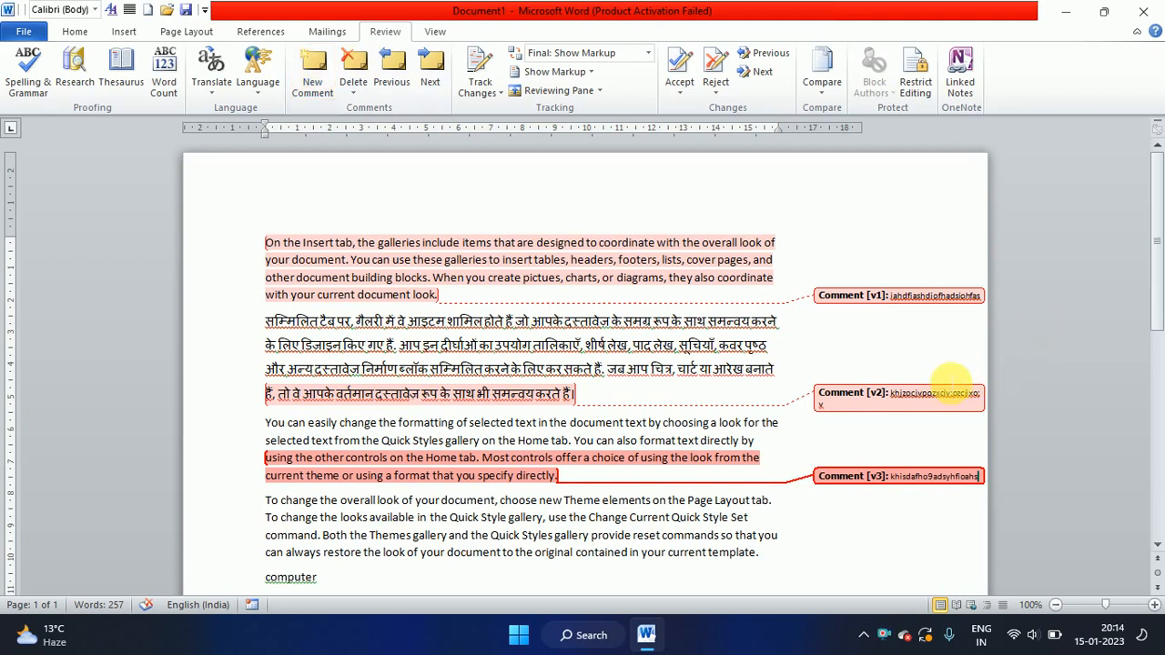
Go back and forth between the second and third comments, and delete the comment on the Hindi paragraph's last line
click(923, 395)
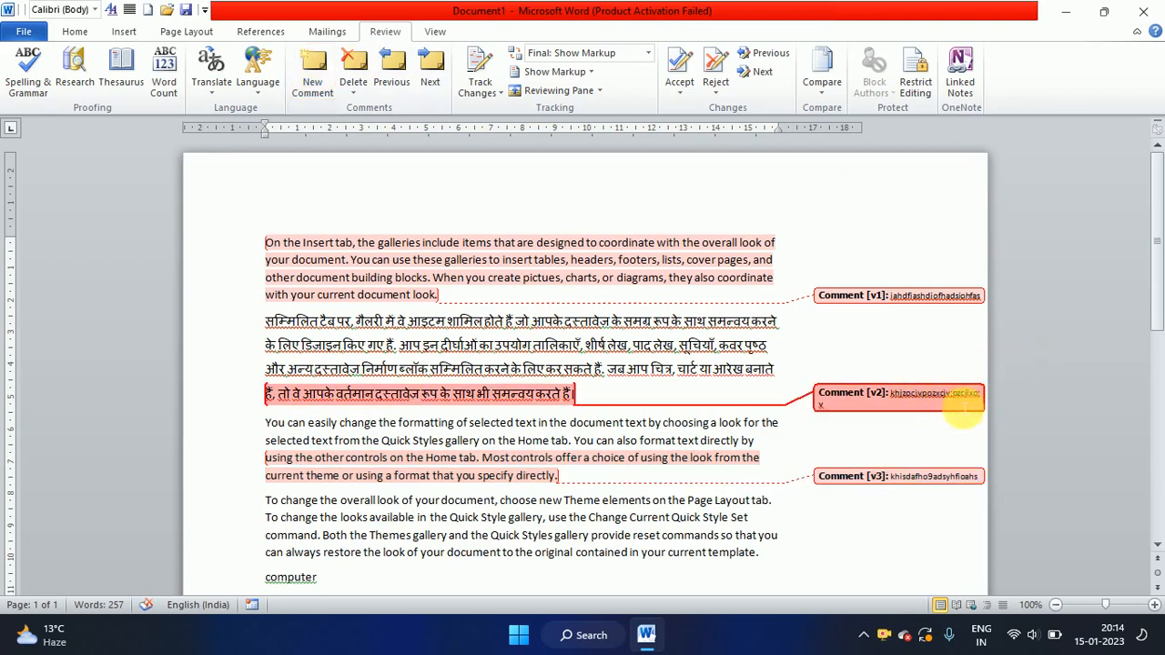
double_click(900, 488)
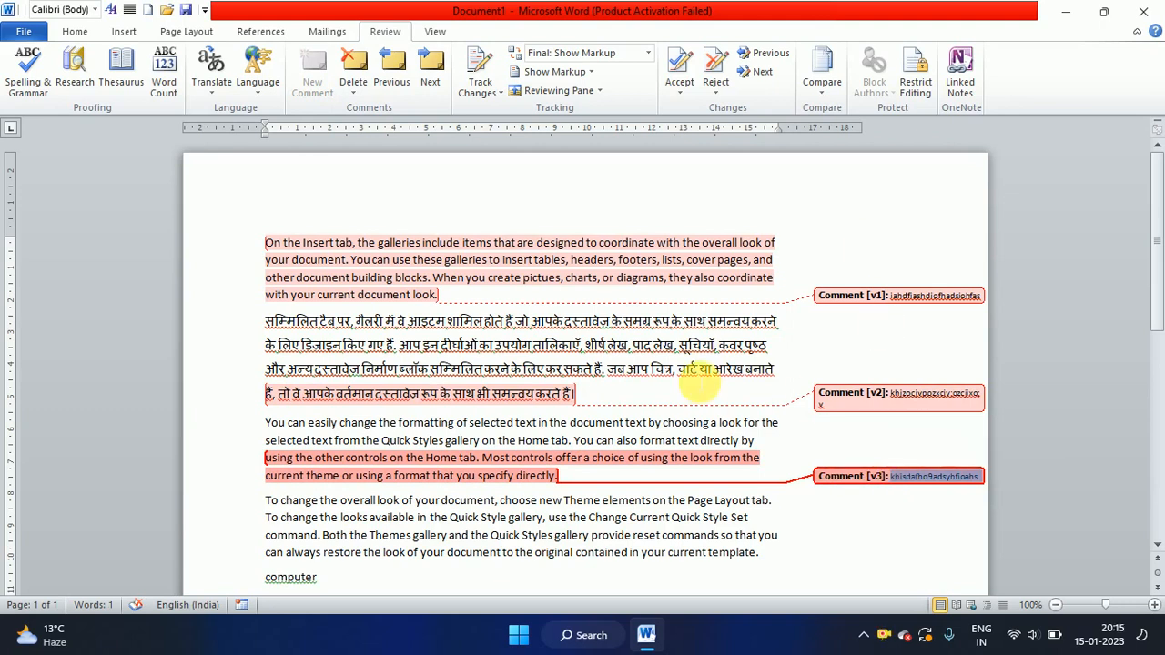
click(397, 73)
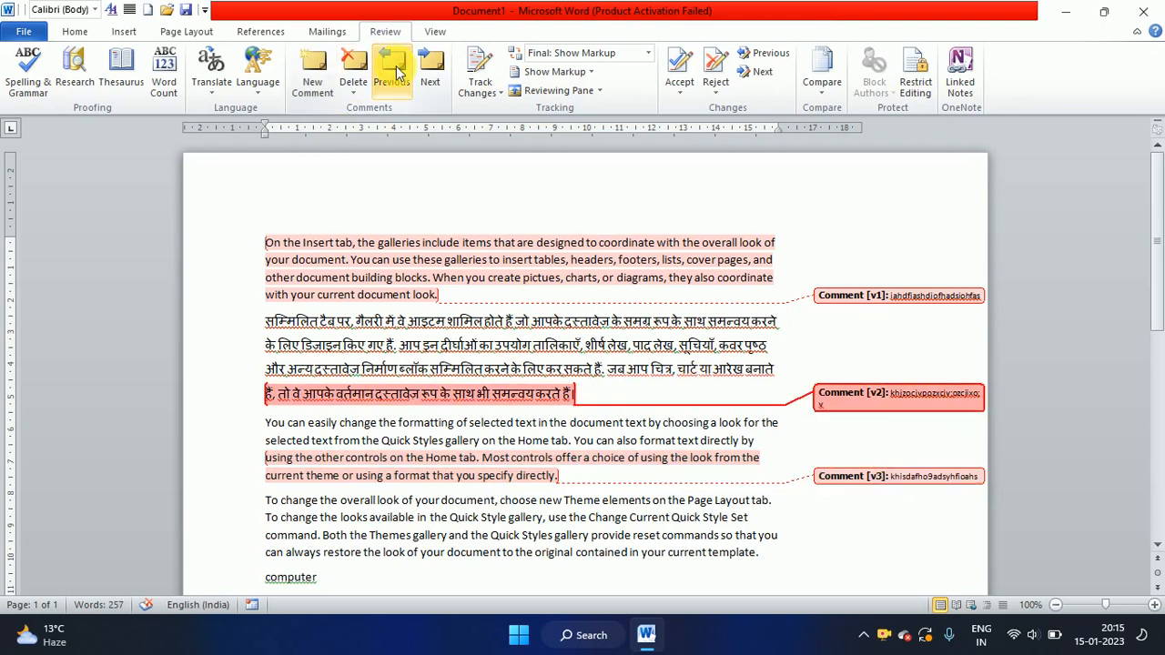
click(426, 78)
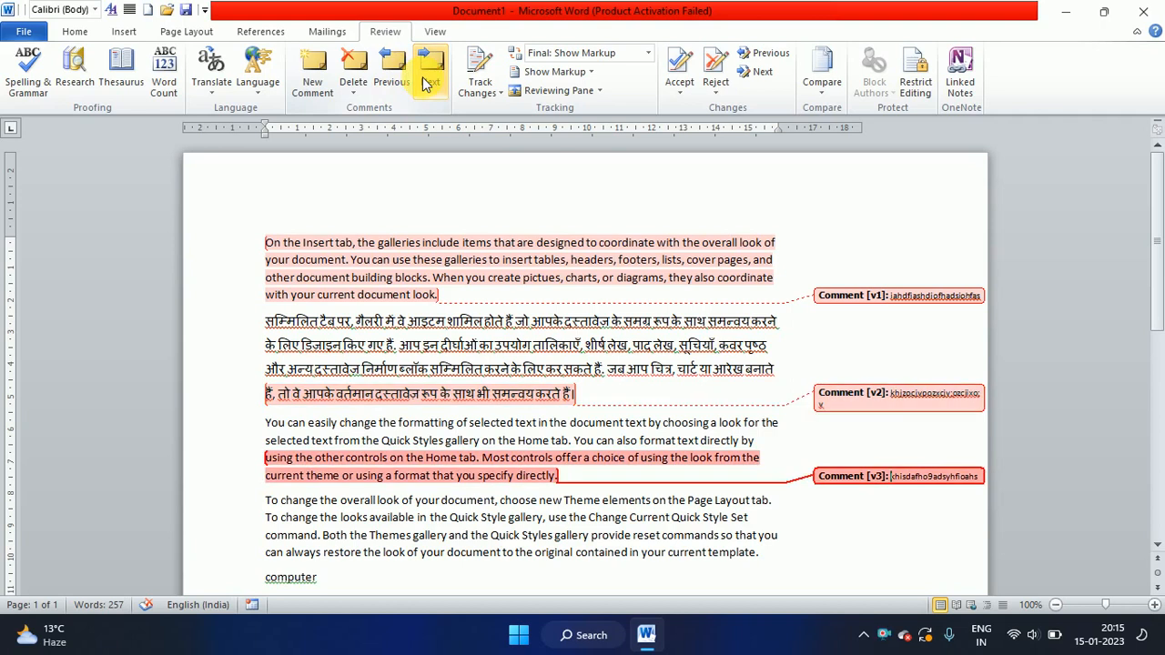
click(399, 76)
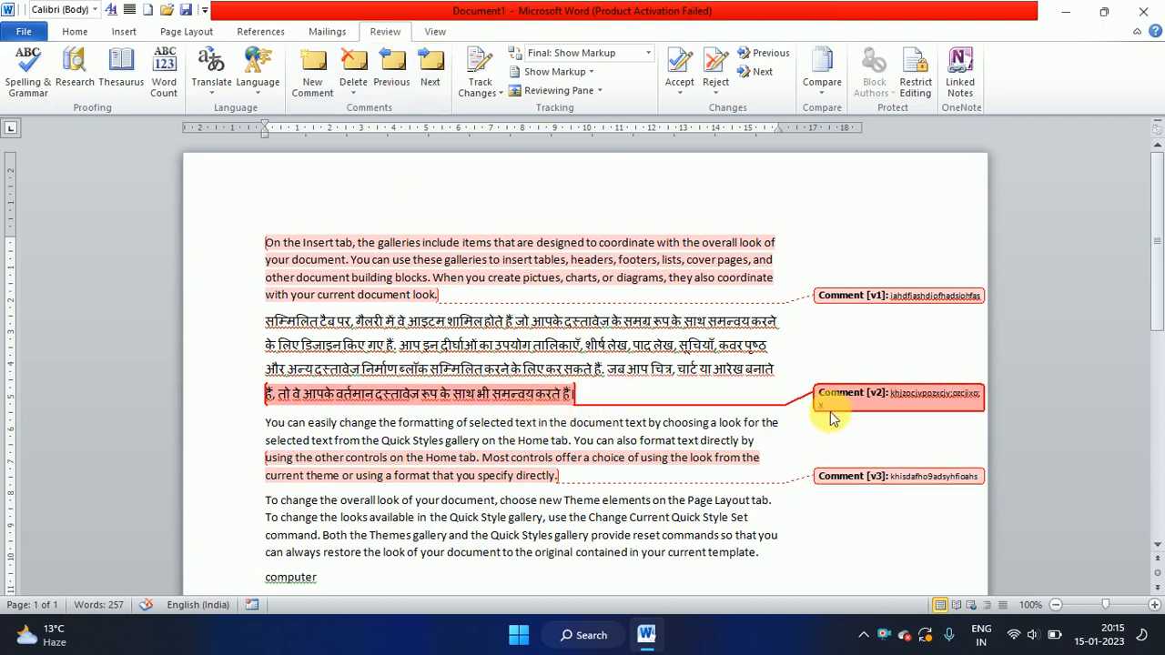
click(859, 400)
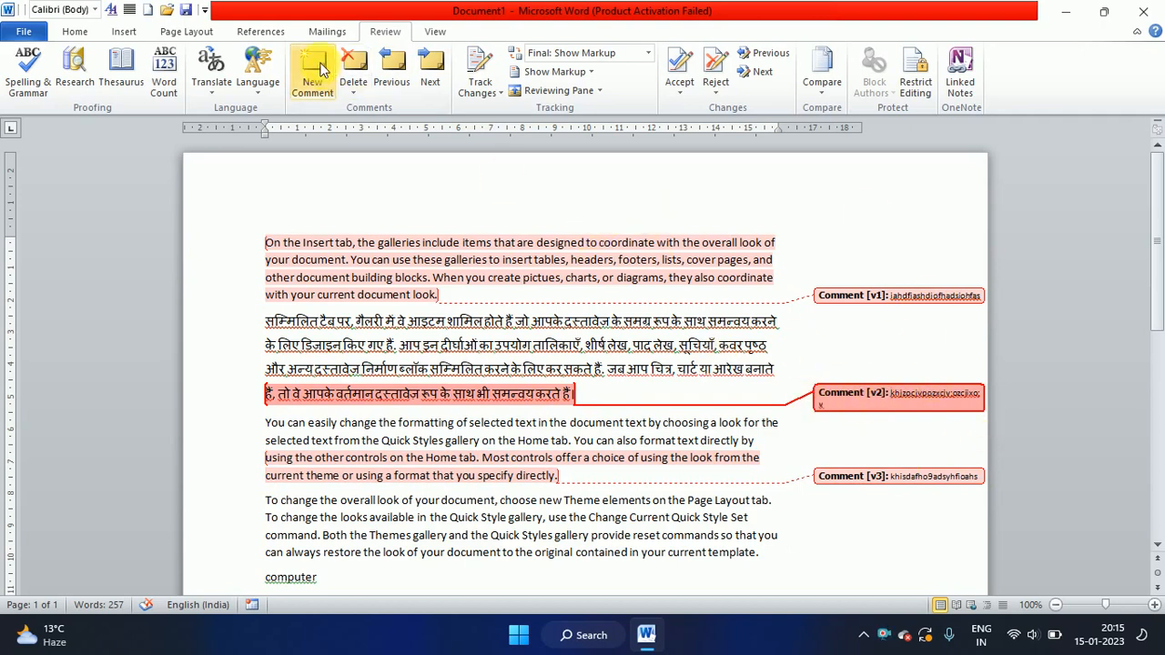
click(355, 64)
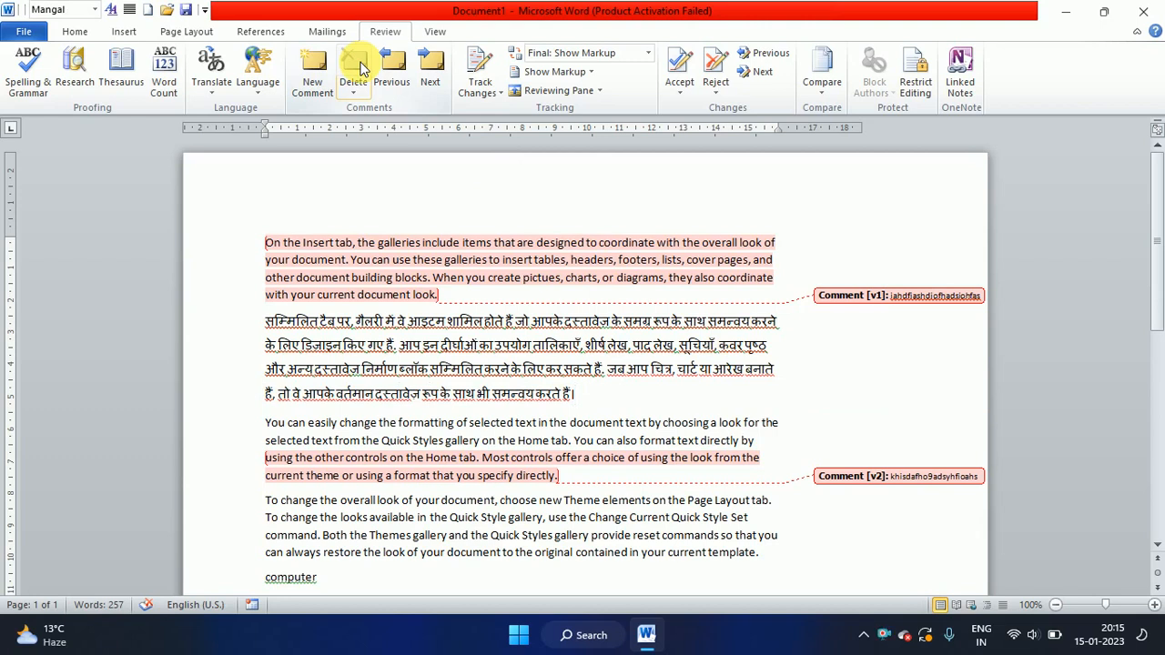
Add "aifuhiaosdufpioasd" at the end of the Hindi paragraph with change tracking off, and erase it again
click(498, 94)
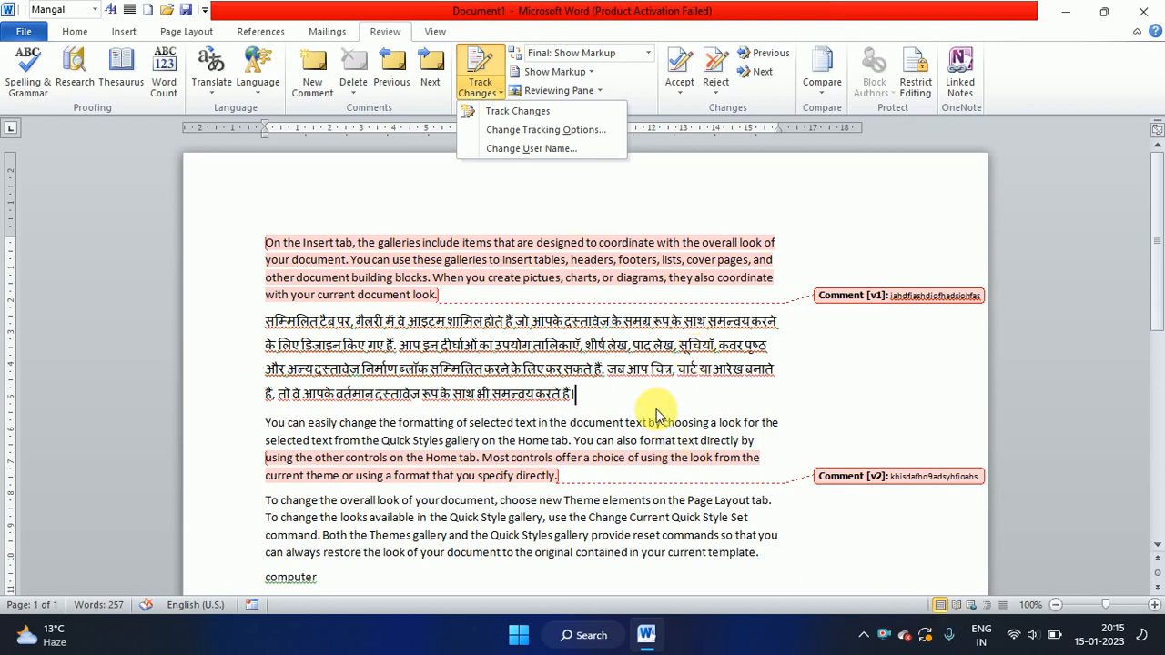
click(658, 414)
text(aifuhiaosdufpioasd)
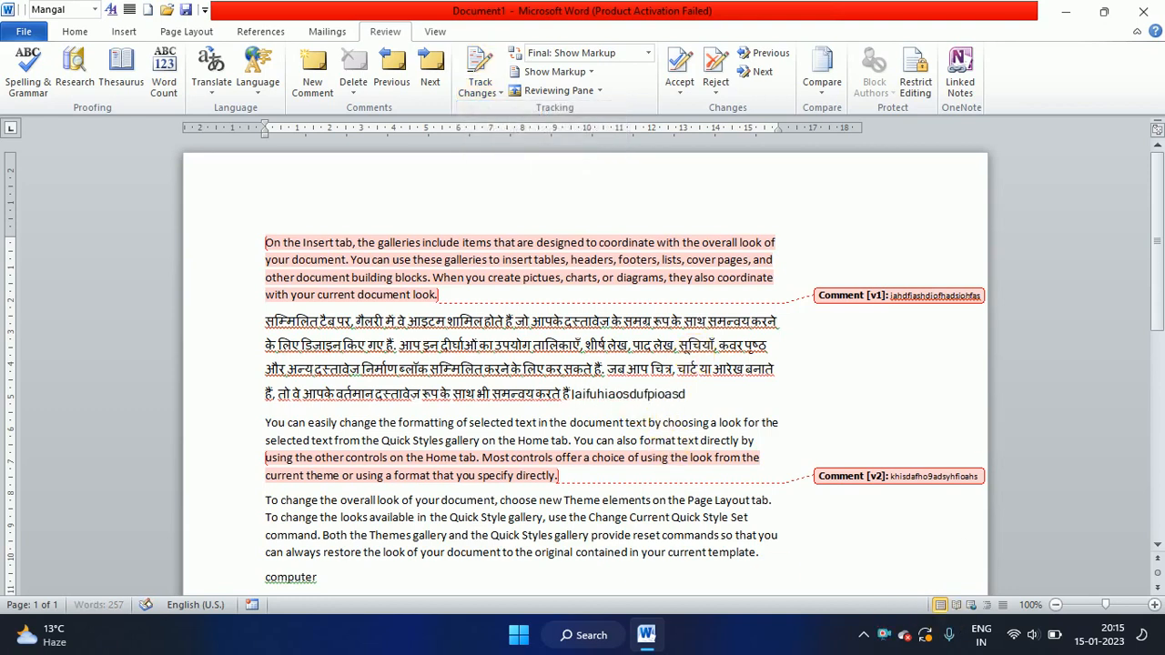
key(BackSpace)
key(BackSpace)
key(BackSpace)
key(BackSpace)
key(BackSpace)
key(BackSpace)
key(BackSpace)
key(BackSpace)
key(BackSpace)
key(BackSpace)
key(BackSpace)
key(BackSpace)
key(BackSpace)
key(BackSpace)
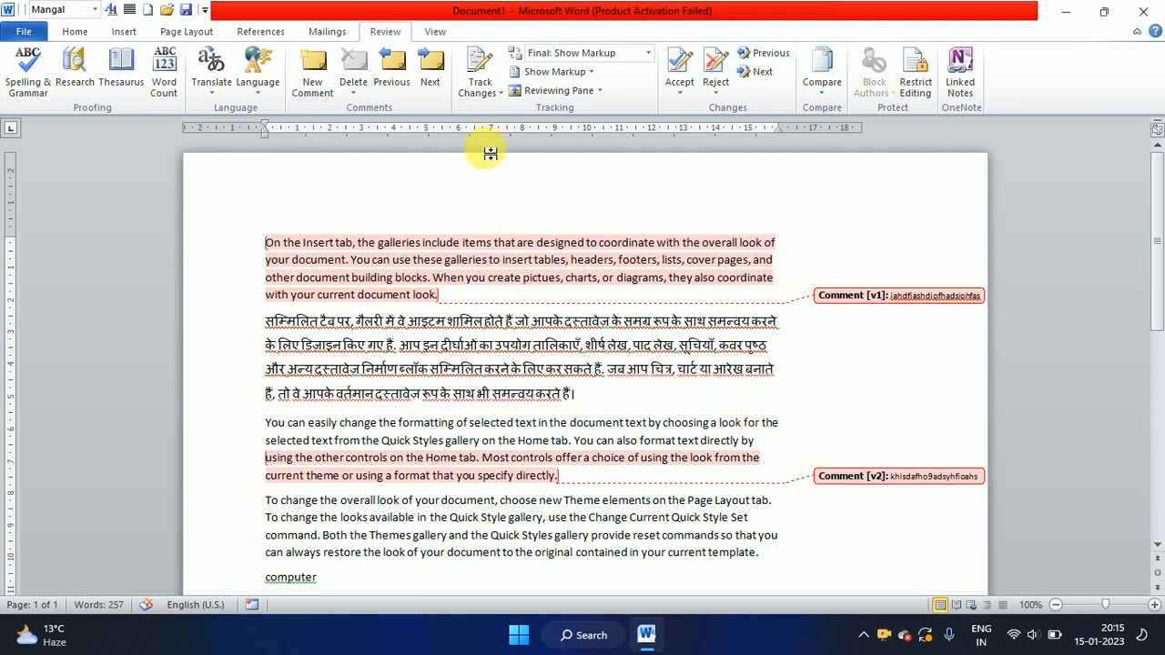
Turn on Track Changes and delete the end of the Hindi paragraph, from "वर्तमान" through "करते हैं।"
click(489, 93)
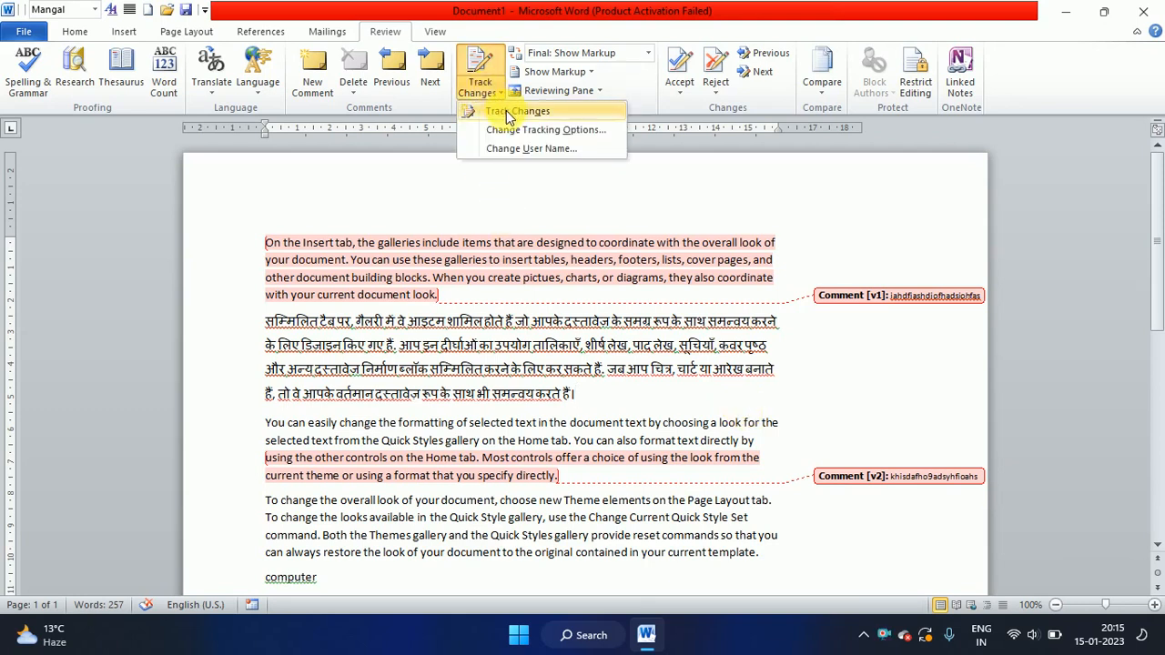
click(506, 111)
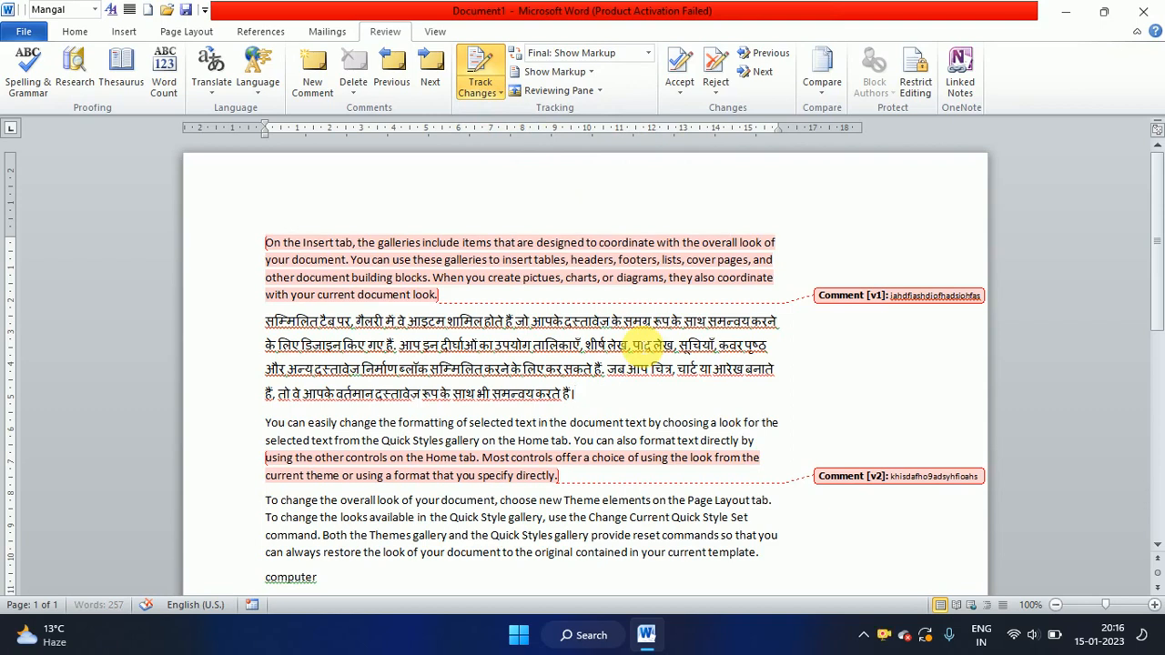
key(BackSpace)
key(BackSpace)
key(BackSpace)
key(BackSpace)
key(BackSpace)
key(BackSpace)
key(BackSpace)
key(BackSpace)
key(BackSpace)
key(BackSpace)
key(BackSpace)
key(BackSpace)
key(BackSpace)
key(BackSpace)
key(BackSpace)
key(BackSpace)
key(BackSpace)
key(BackSpace)
key(BackSpace)
key(BackSpace)
key(BackSpace)
key(BackSpace)
key(BackSpace)
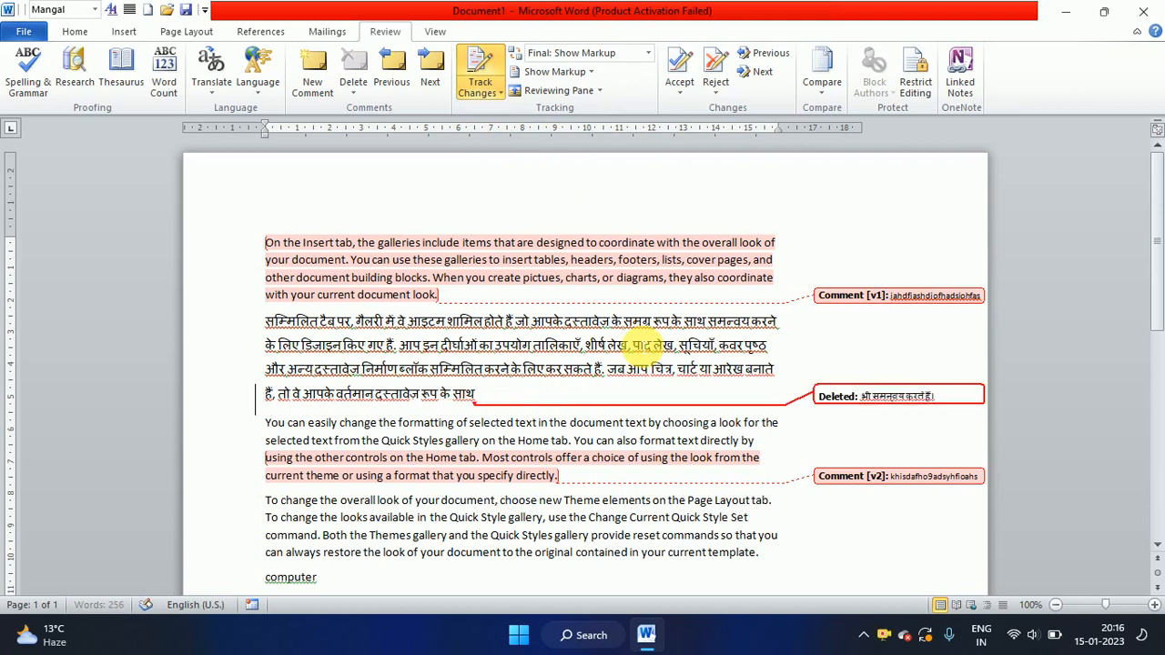
key(BackSpace)
key(BackSpace)
key(BackSpace)
key(BackSpace)
key(BackSpace)
key(BackSpace)
key(BackSpace)
key(BackSpace)
key(BackSpace)
key(BackSpace)
key(BackSpace)
key(BackSpace)
key(BackSpace)
key(BackSpace)
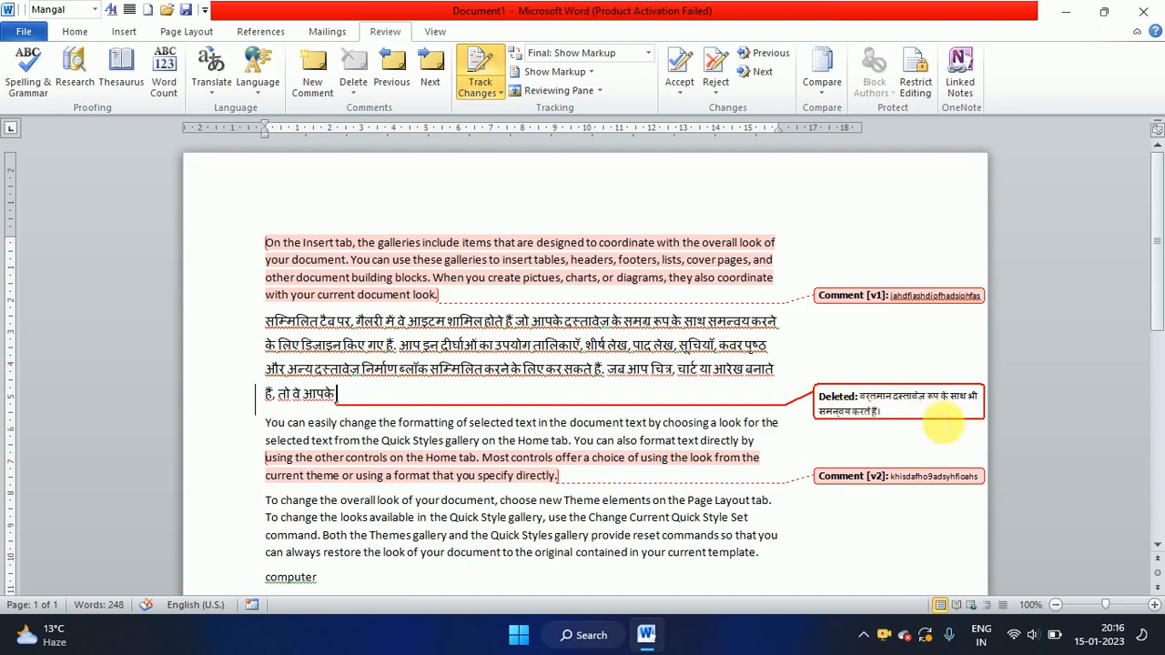
Delete "controls offer a choice of using the look from the" from the "You can easily change" paragraph as a tracked change
drag(763, 458, 562, 469)
key(Delete)
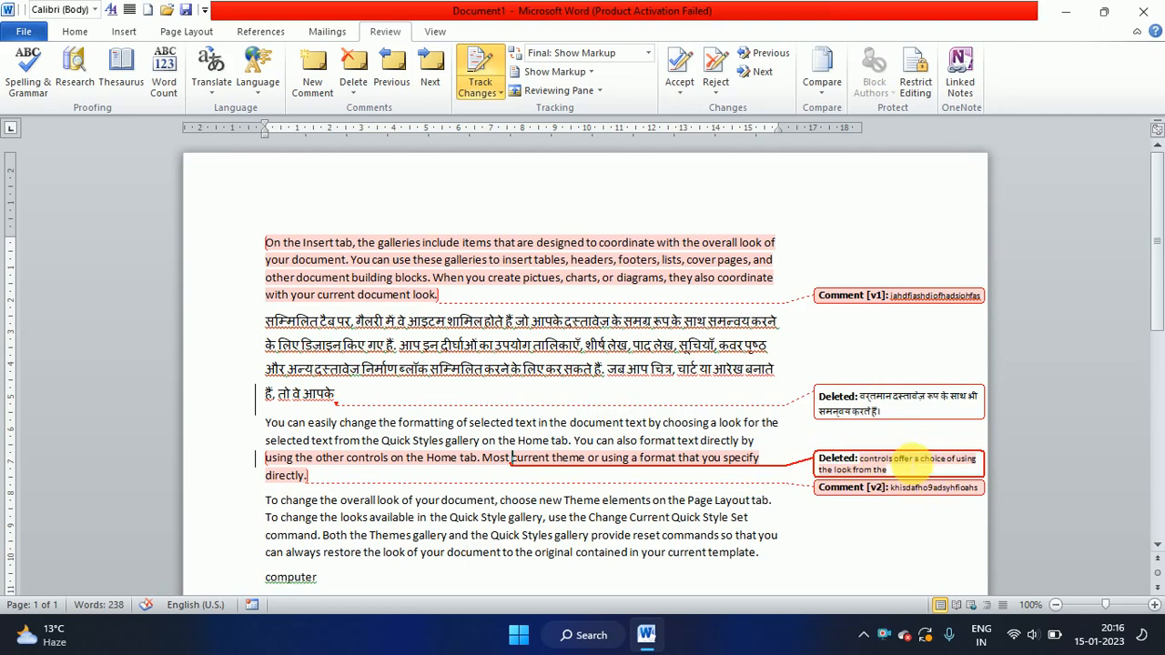
click(483, 80)
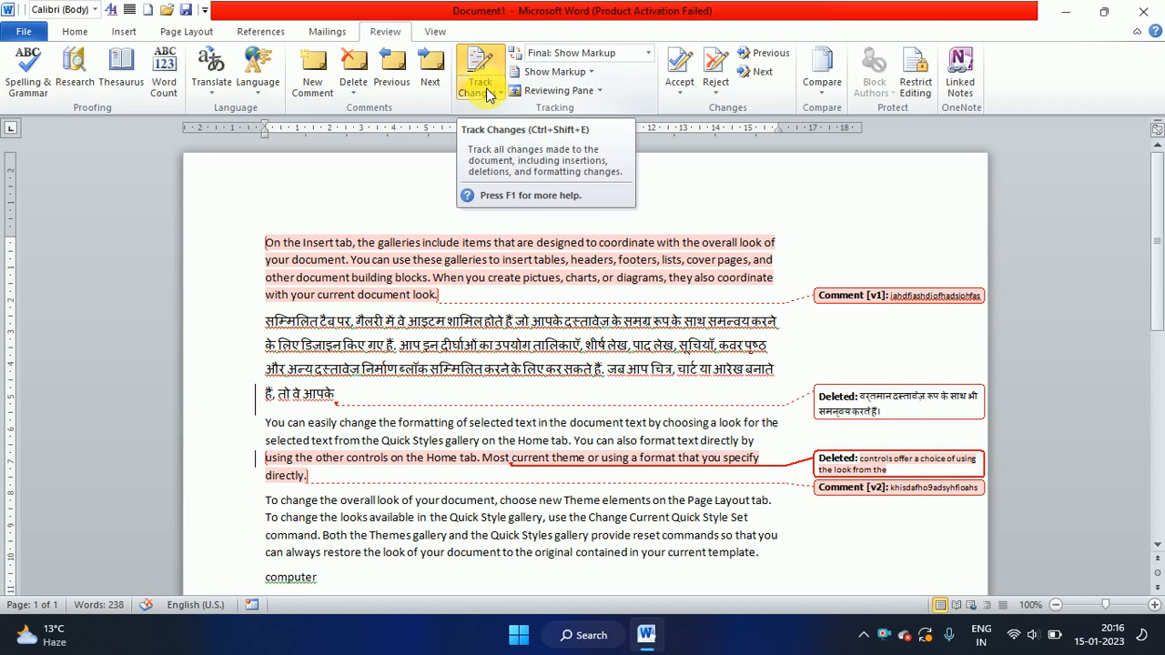
click(487, 91)
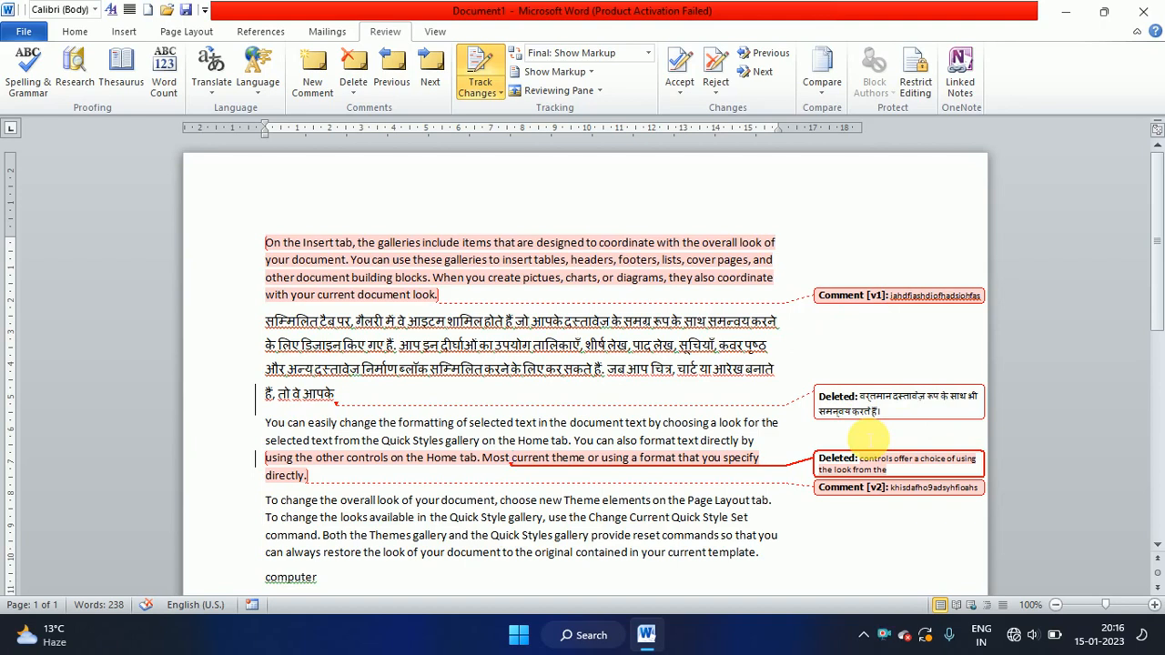
Display the document for review as Final, and switch the display to Original
click(649, 57)
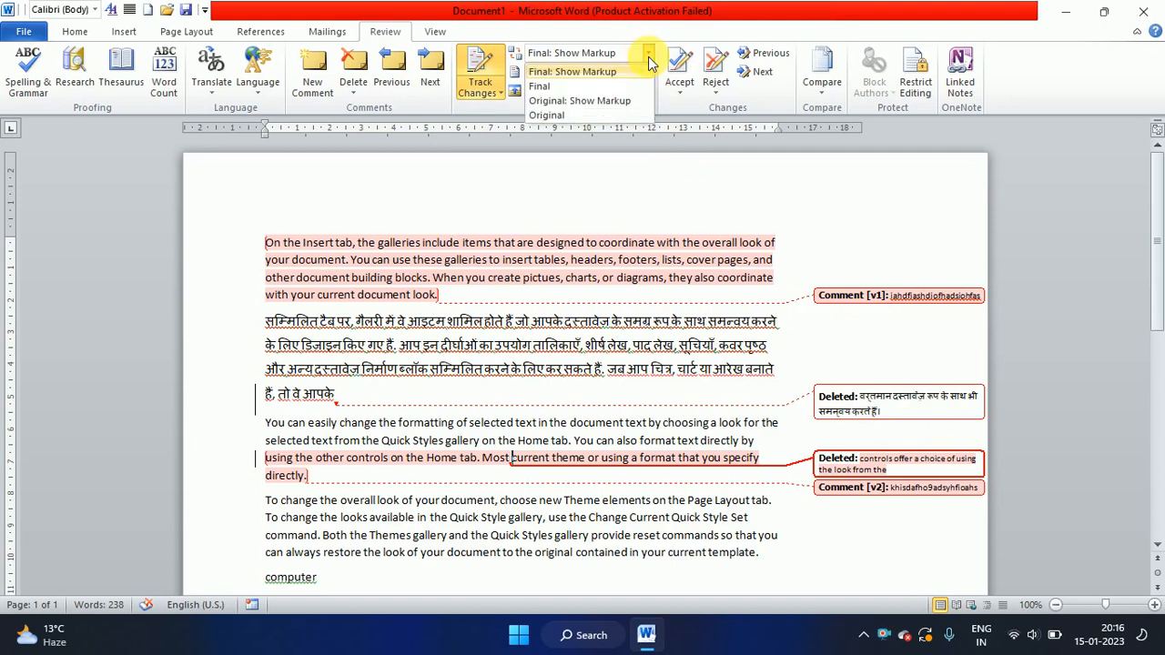
click(541, 86)
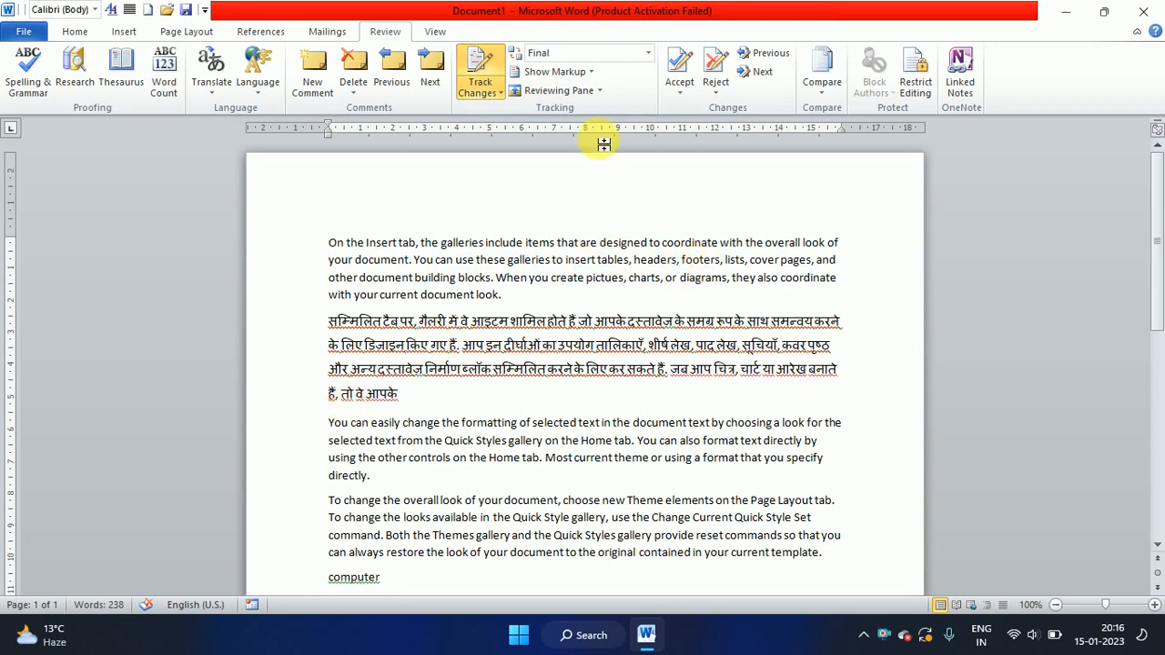
click(593, 57)
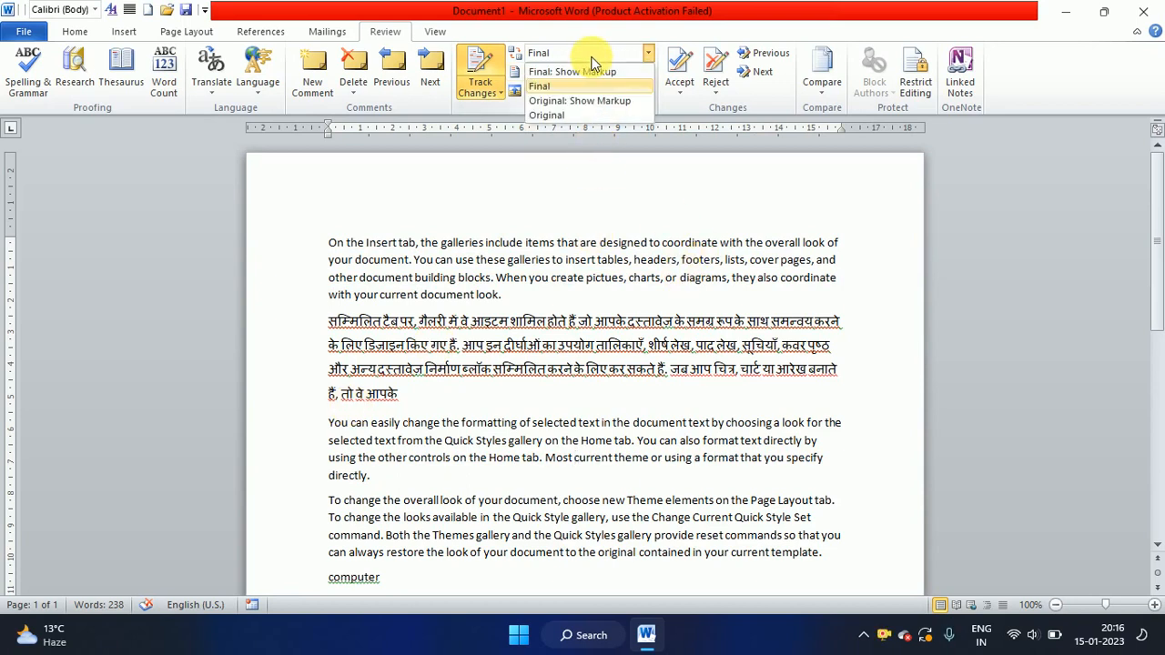
click(566, 117)
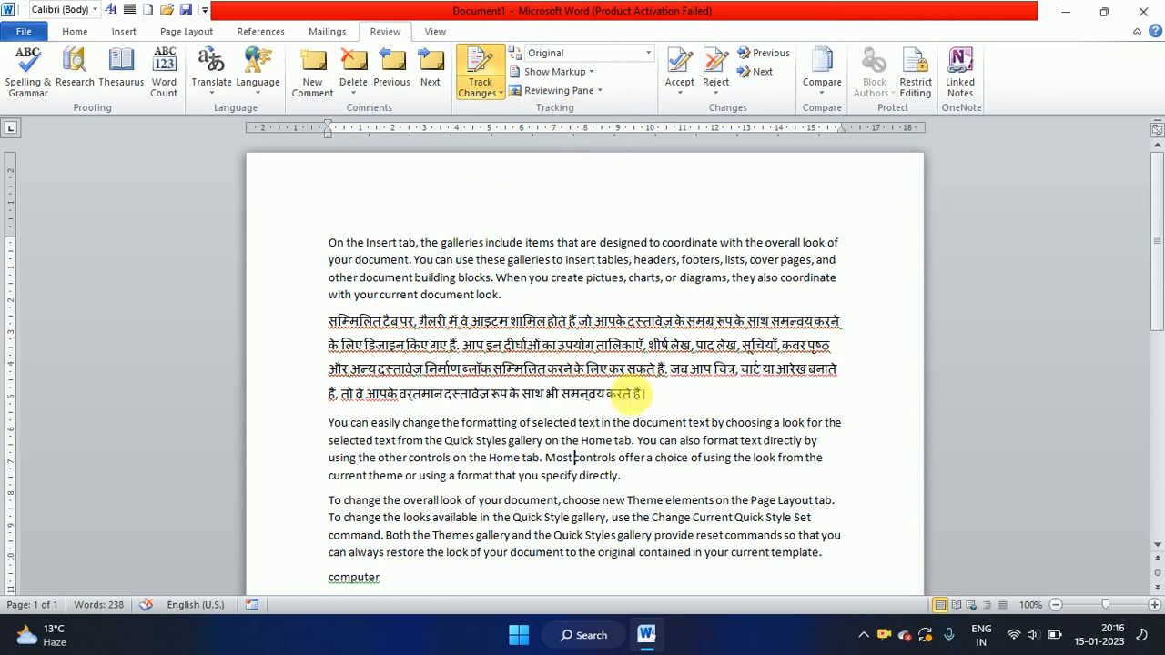
click(576, 458)
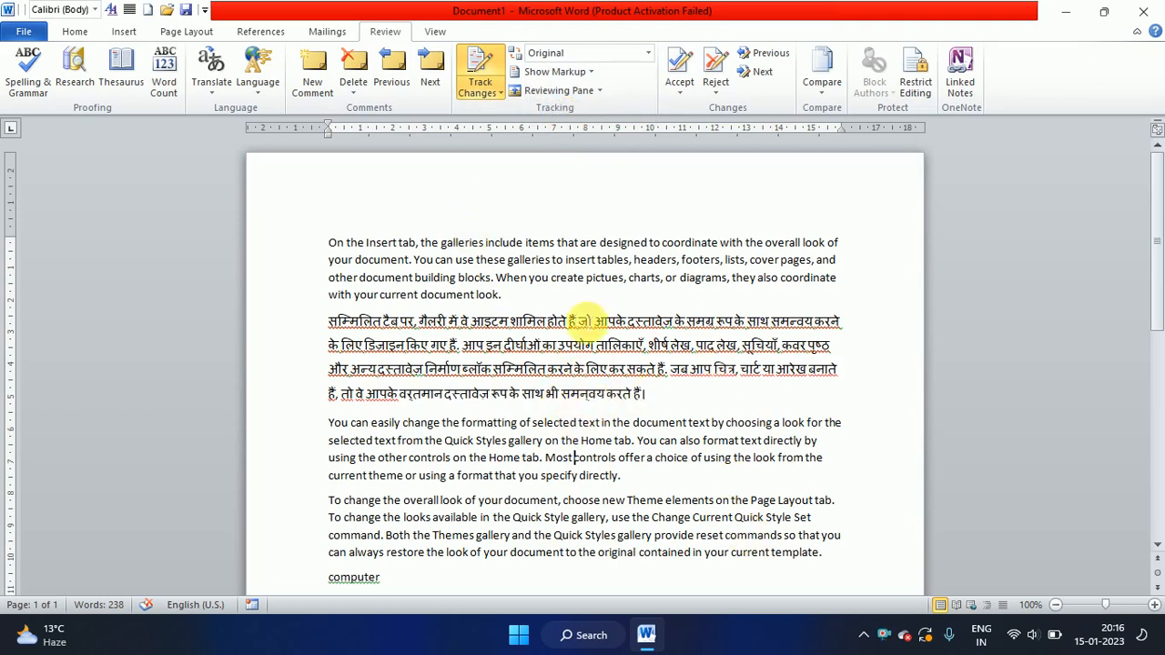
Compare the Original: Show Markup and Final review displays, and return the document to Final: Show Markup
click(590, 72)
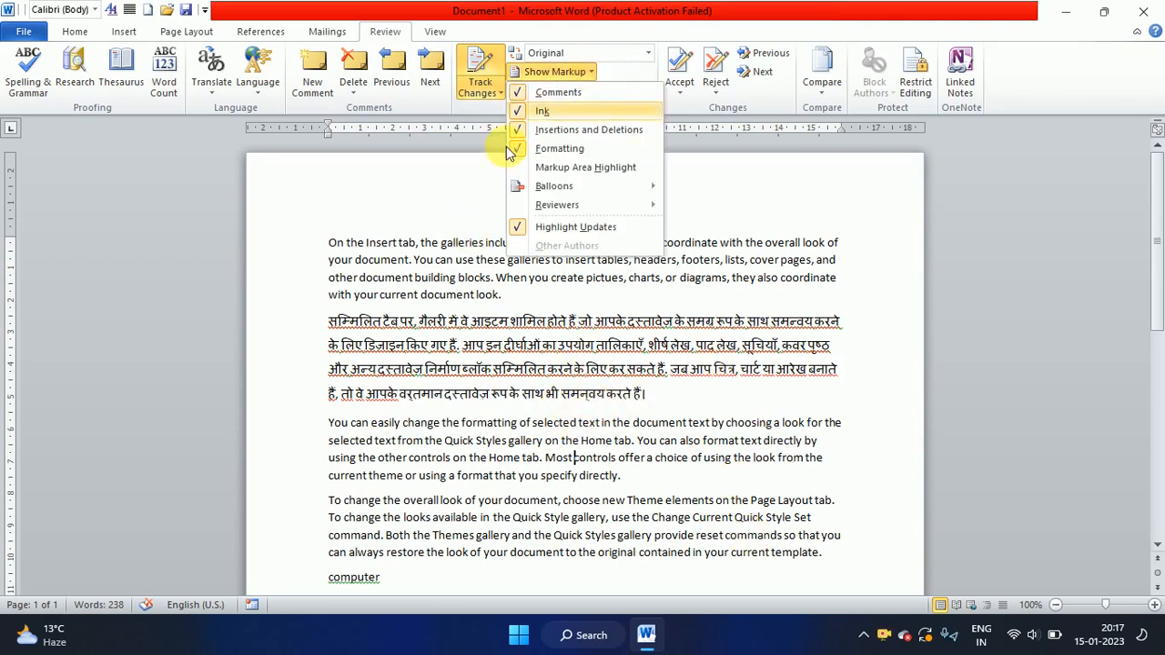
click(630, 54)
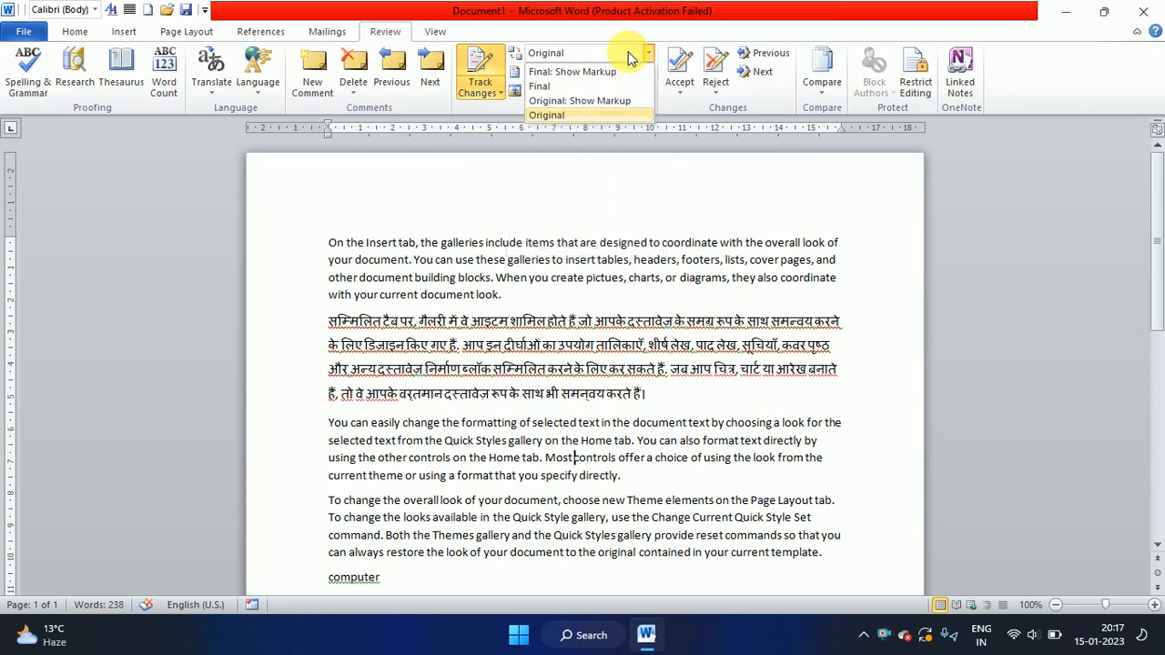
click(593, 100)
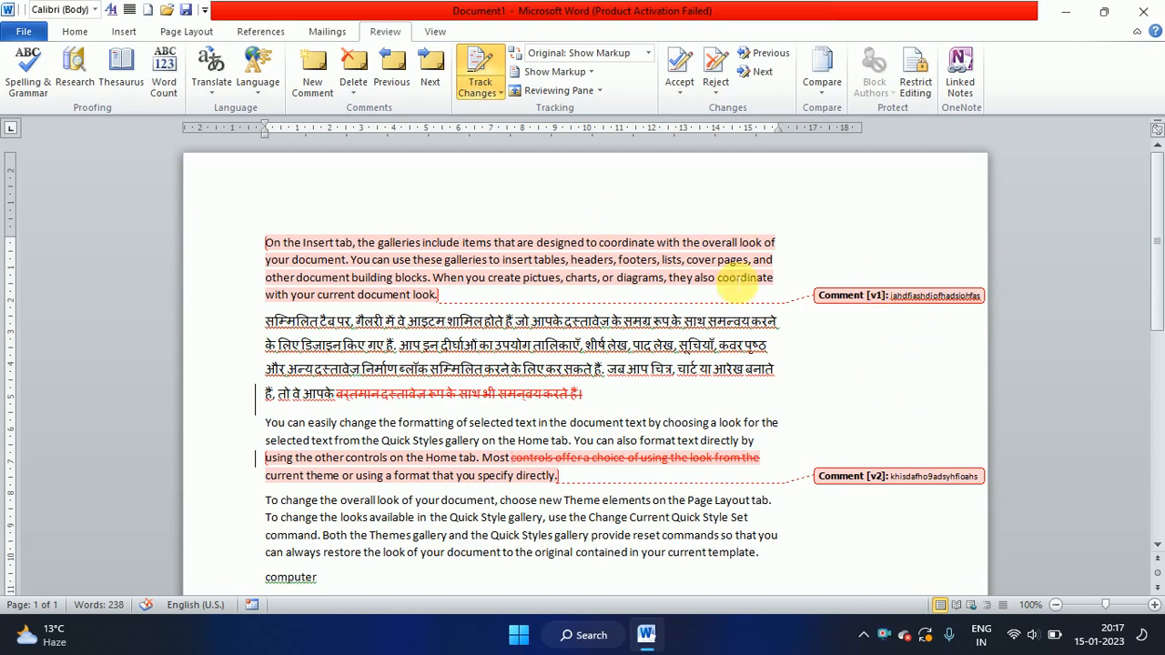
click(647, 54)
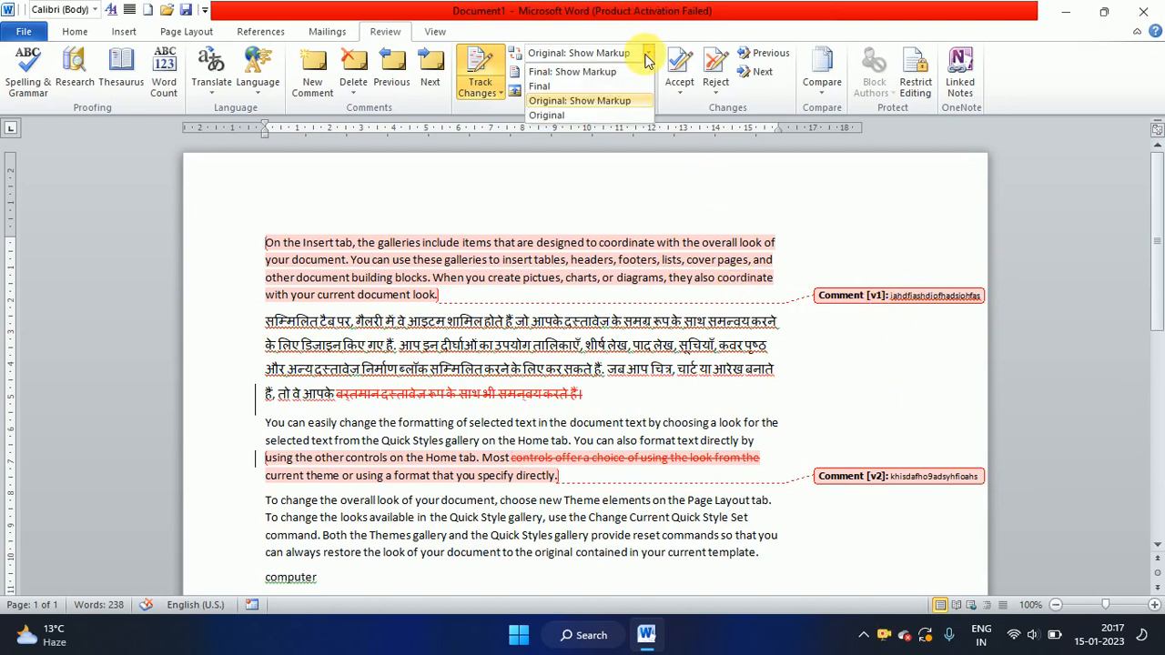
click(570, 87)
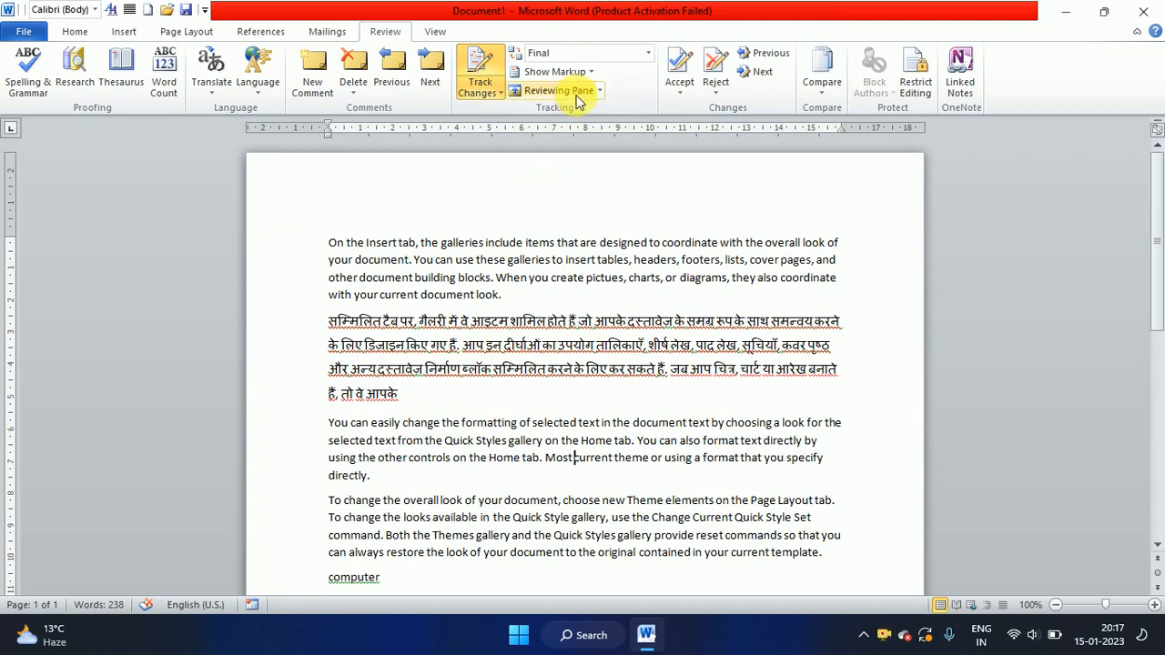
click(601, 52)
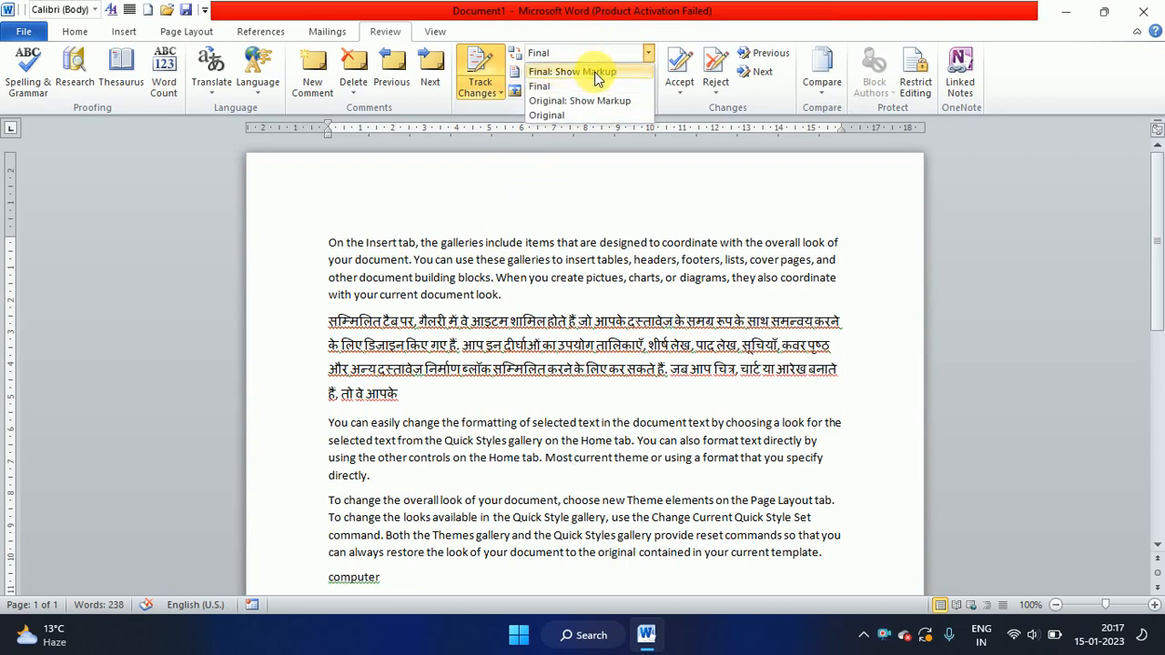
click(594, 72)
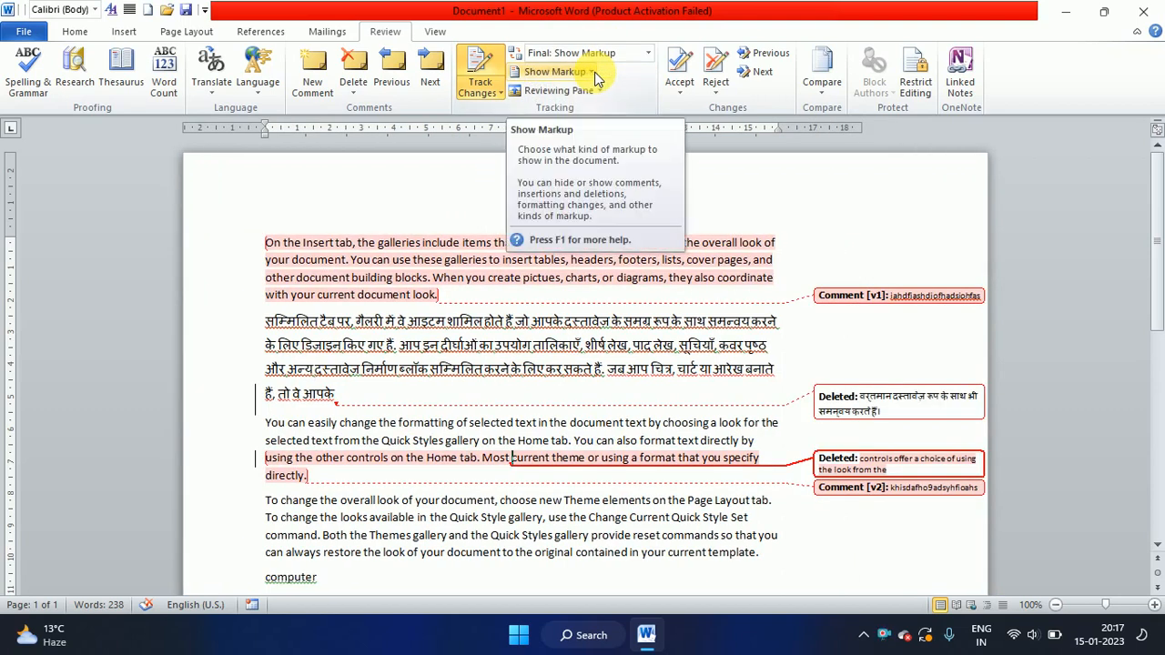
click(615, 53)
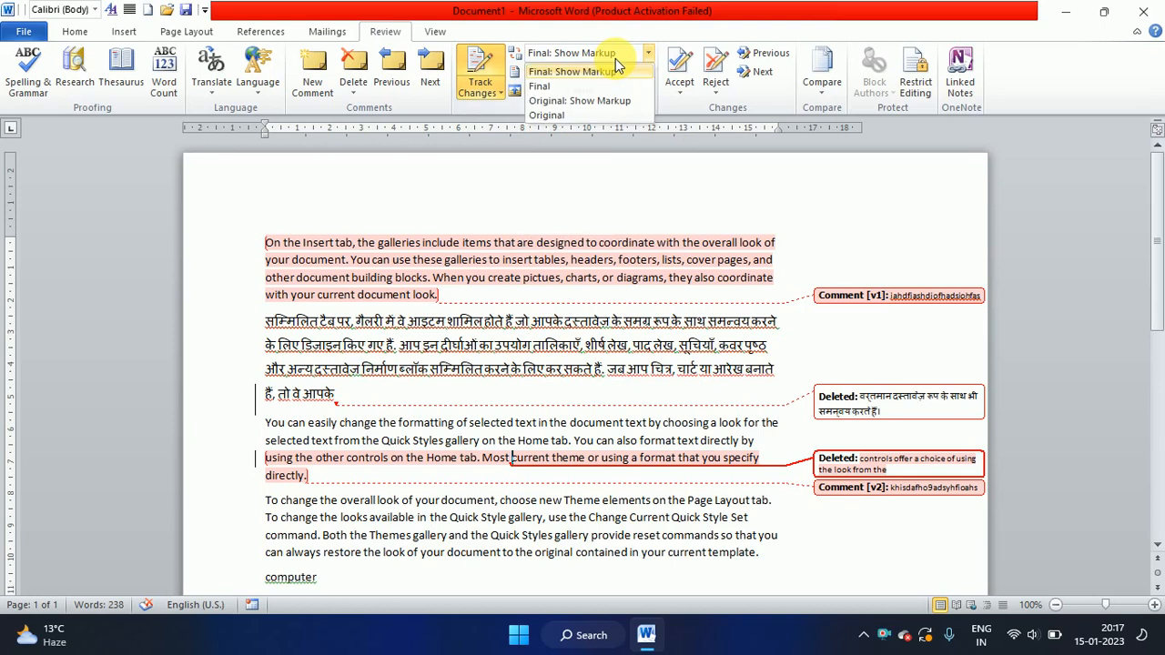
click(615, 58)
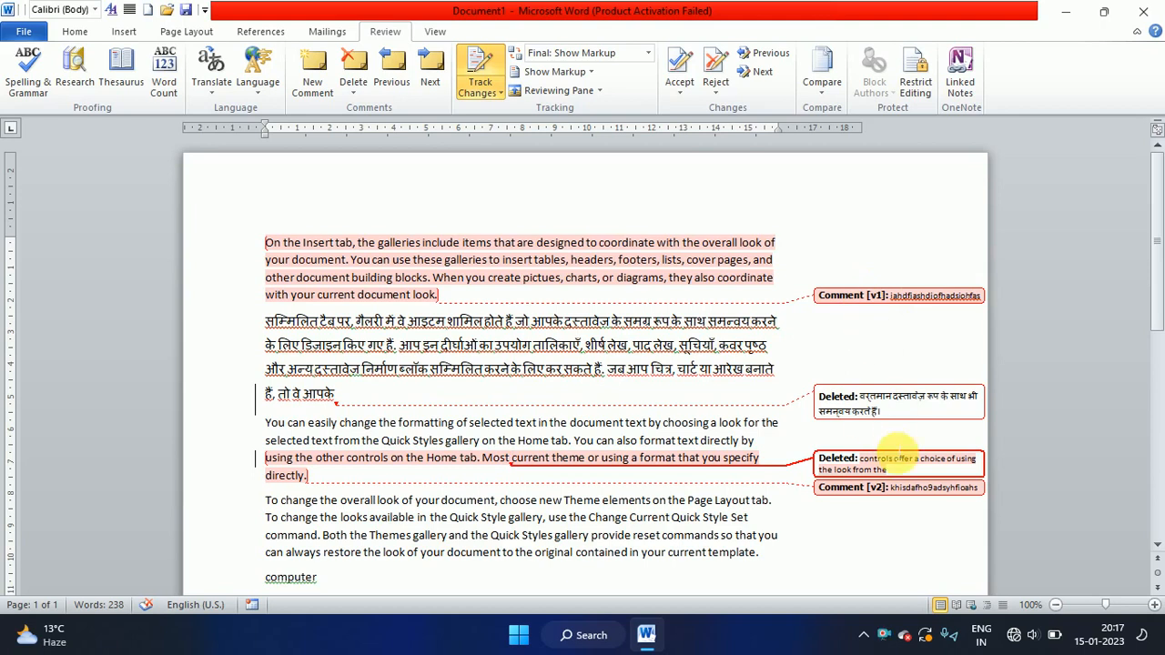
Hide comments from the displayed markup and show them again
click(590, 73)
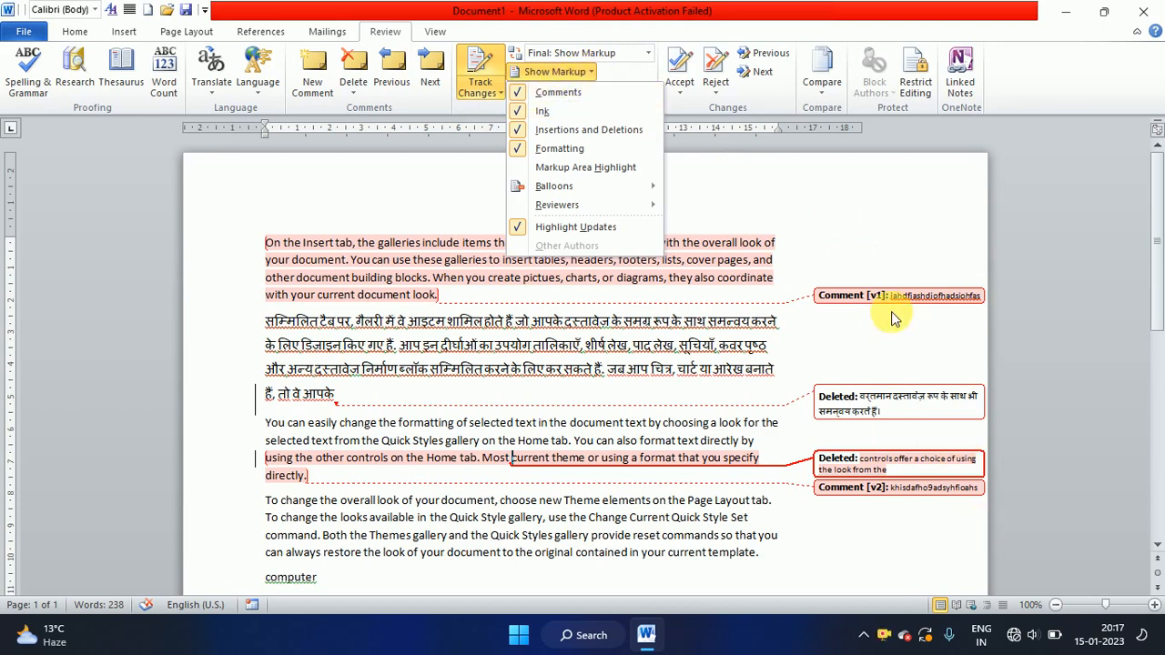
click(521, 98)
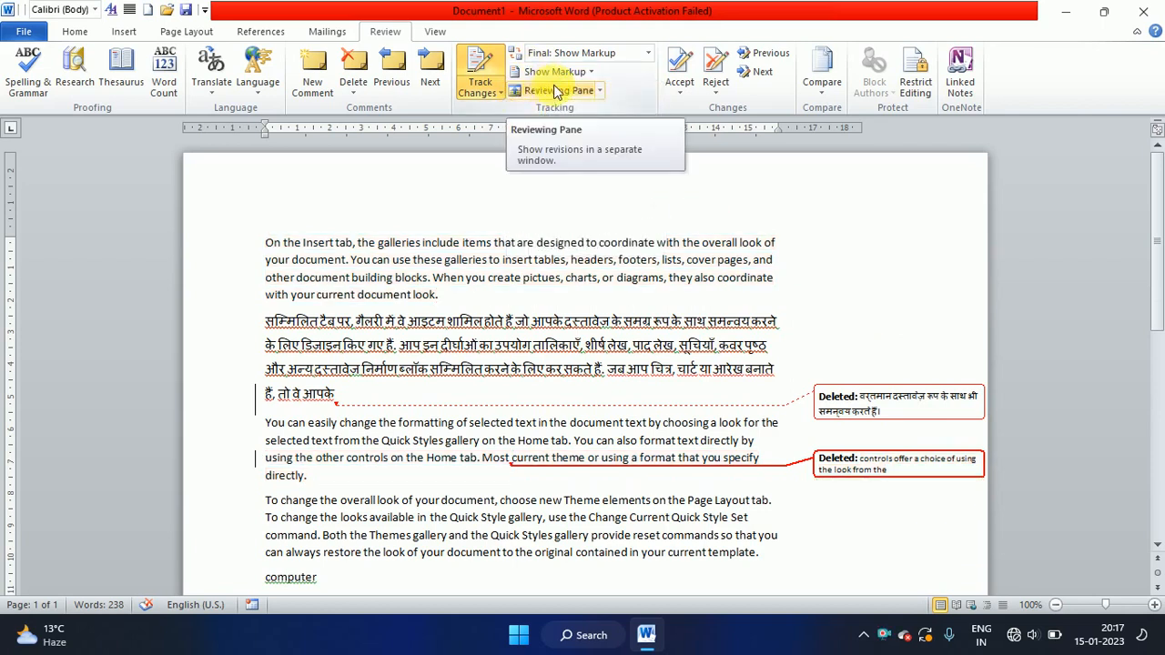
click(587, 72)
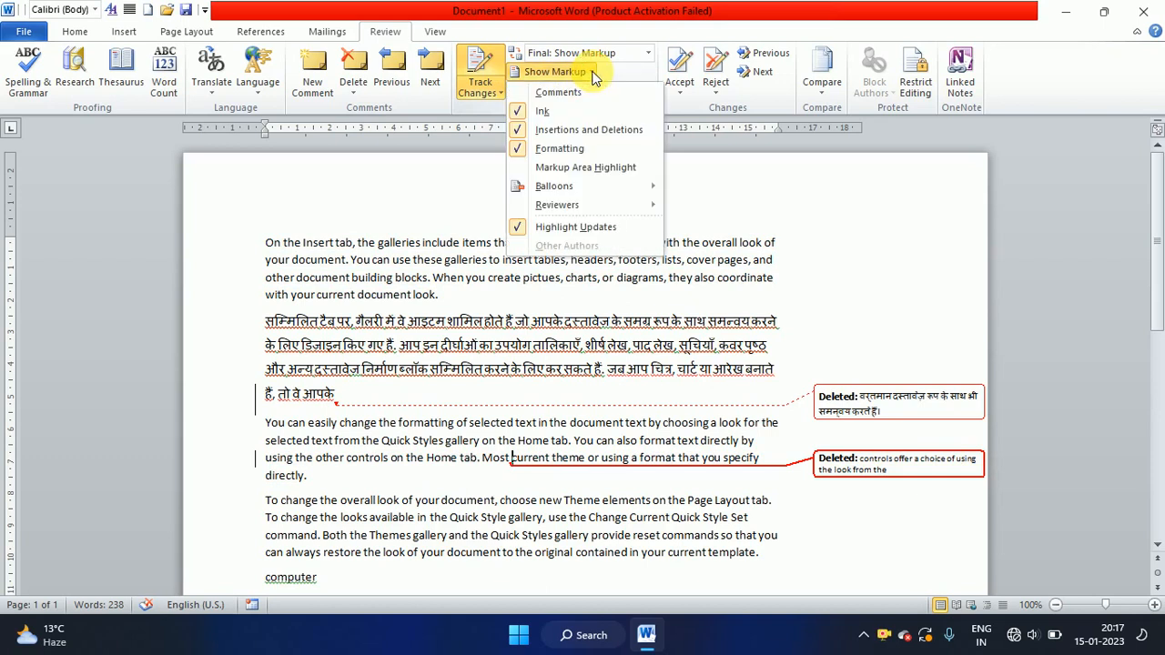
click(542, 95)
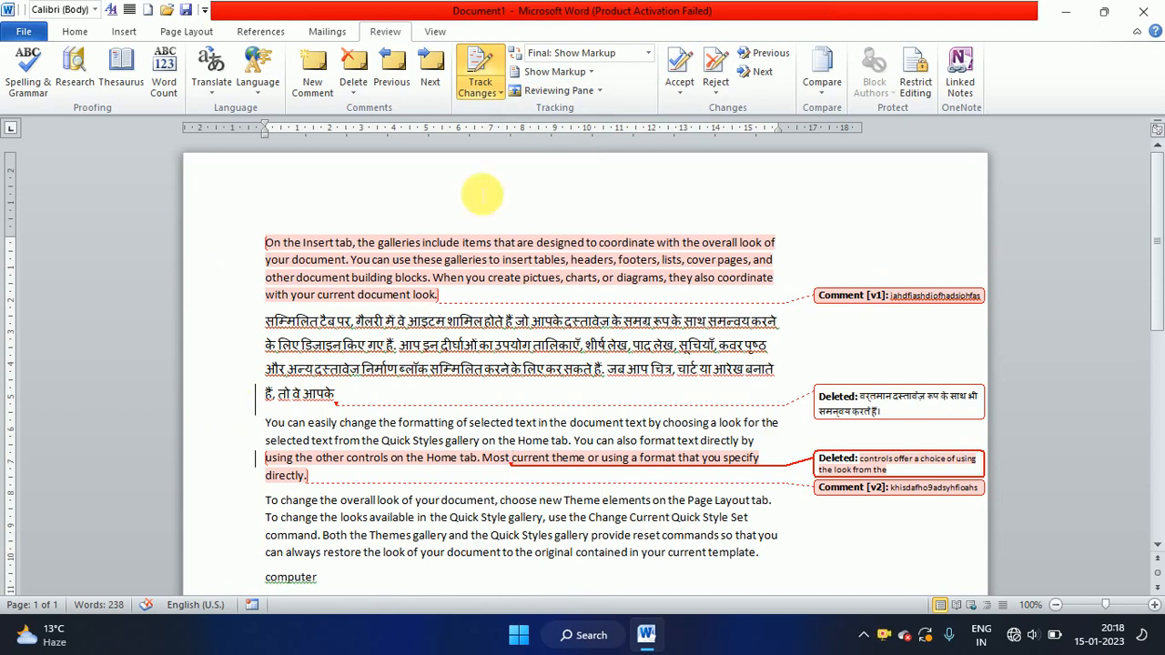
Show the Reviewing Pane vertically, switch it to horizontal and back to vertical, and close it
click(597, 93)
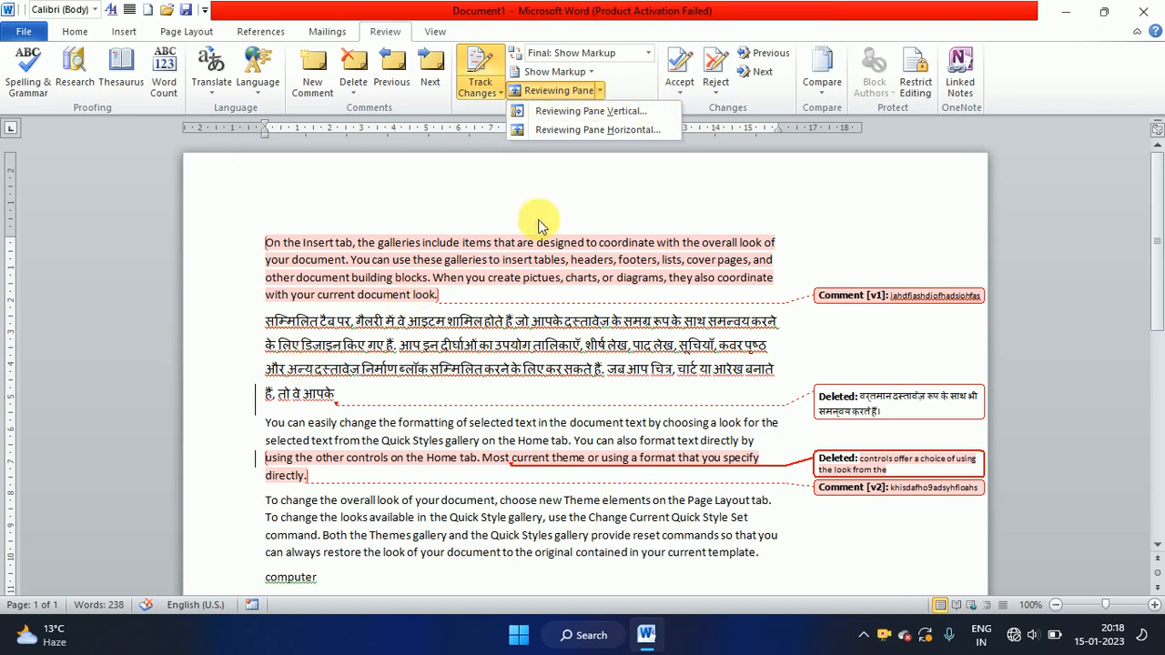
click(634, 111)
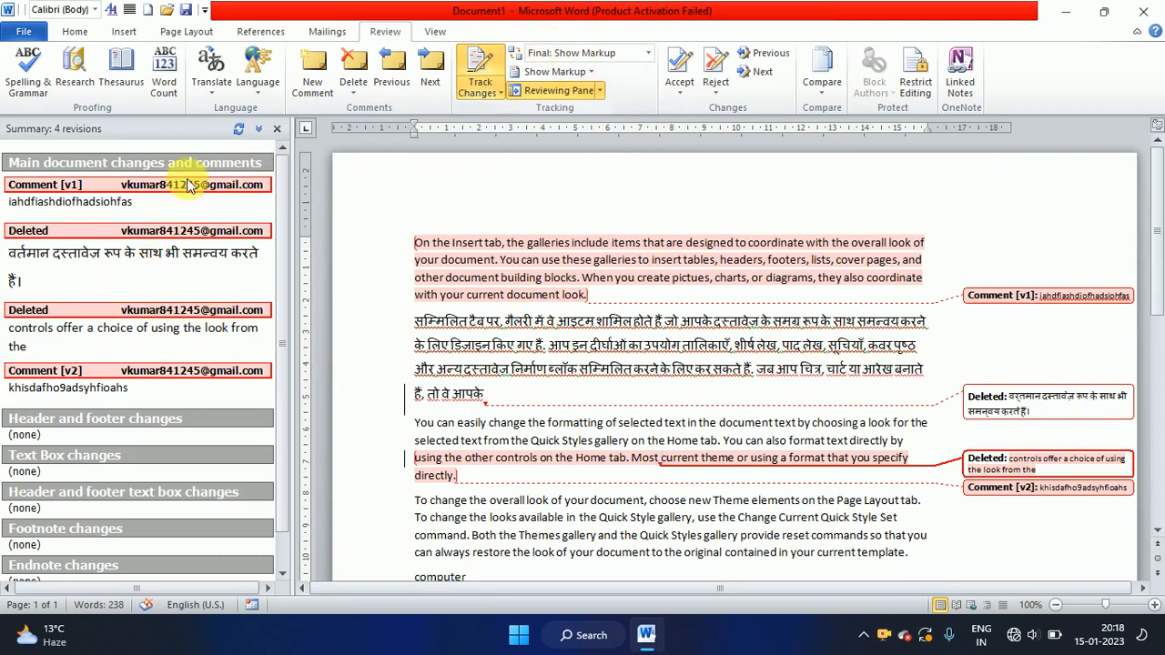
click(605, 95)
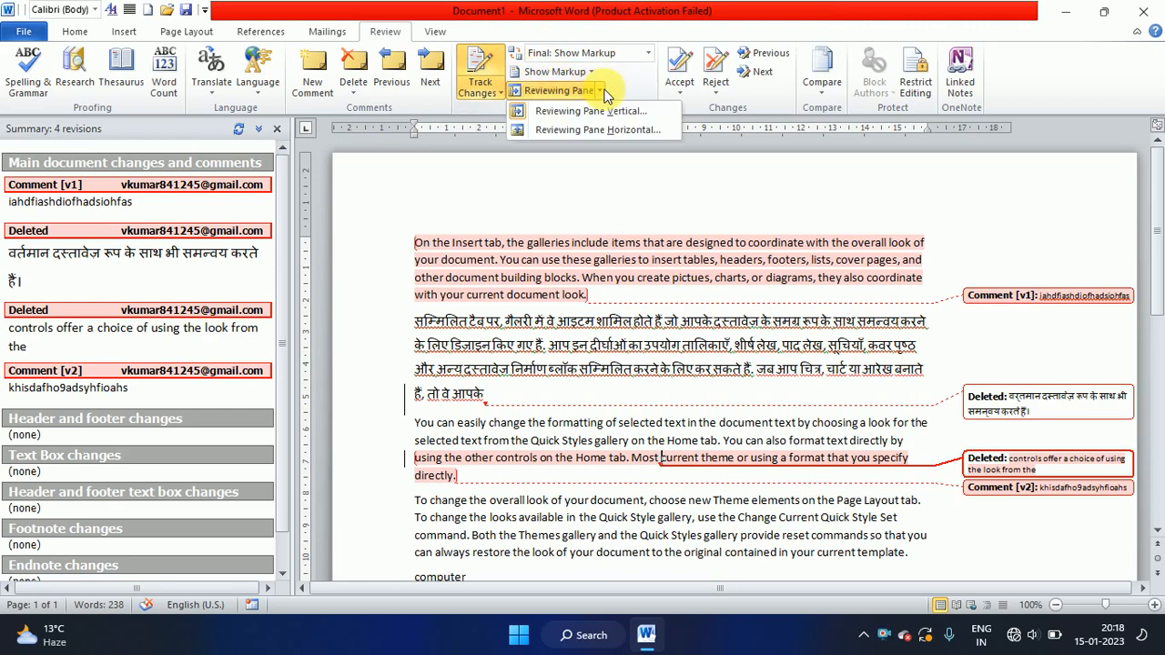
click(597, 121)
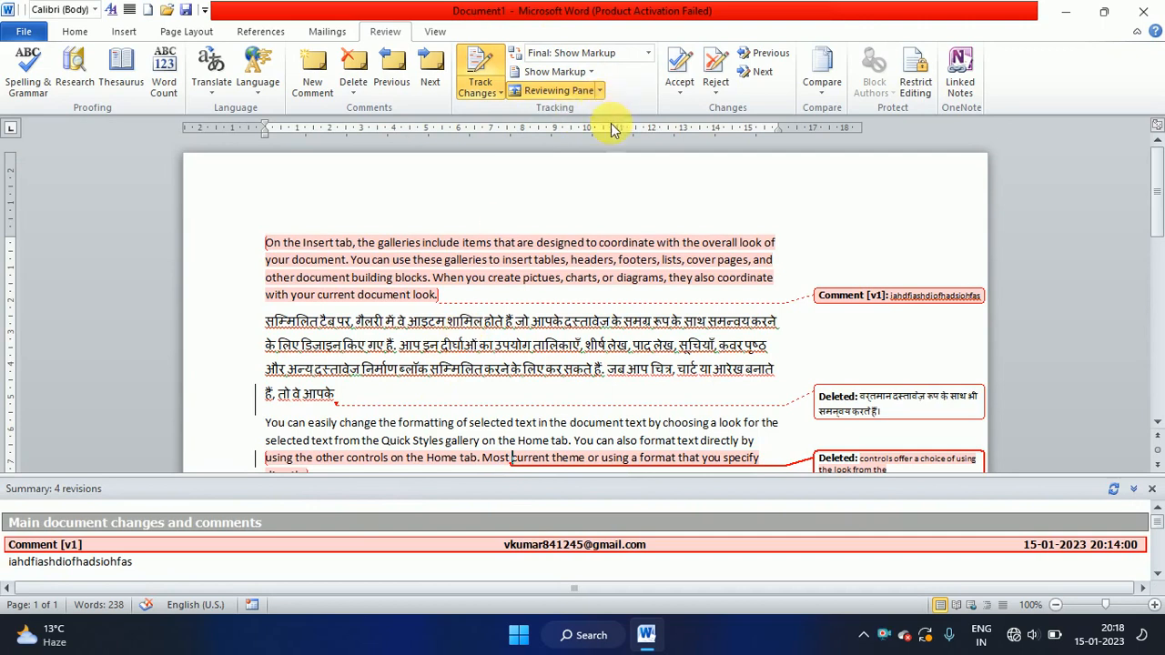
click(600, 90)
click(549, 111)
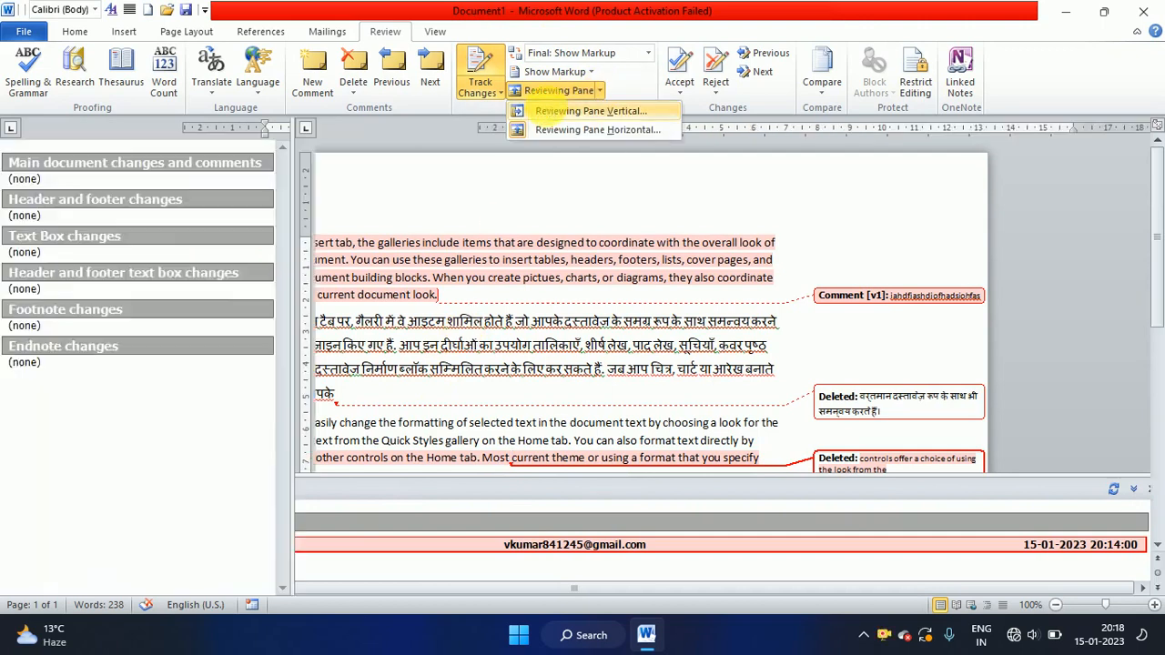
click(559, 91)
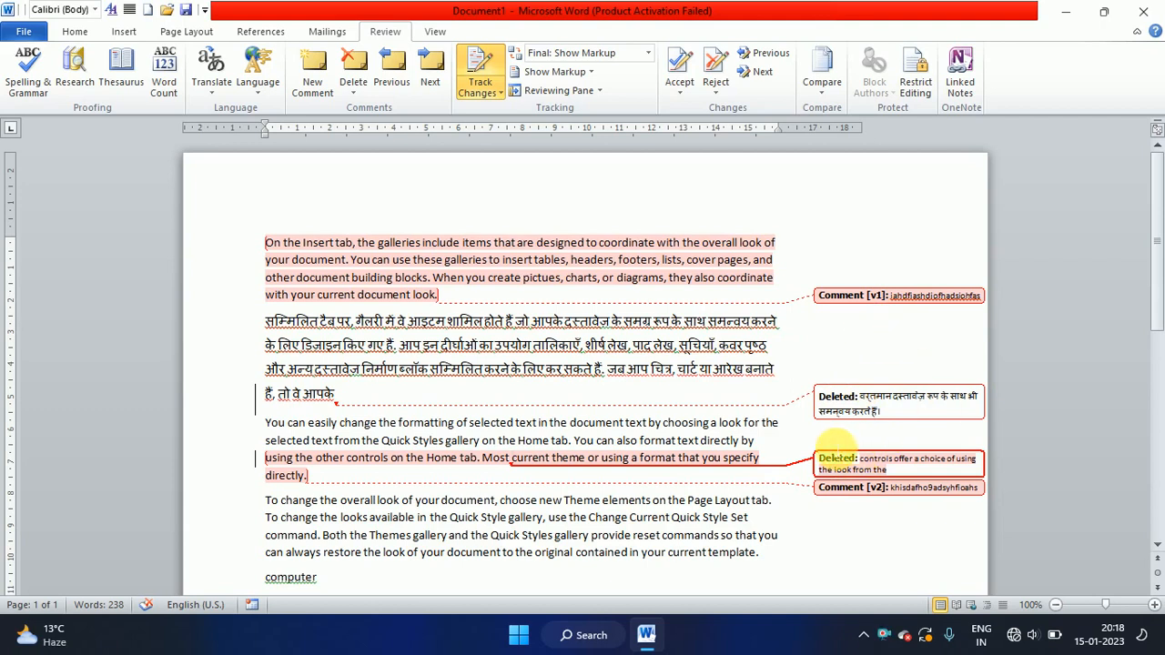
Reject the tracked deletions in the third and Hindi paragraphs and the first paragraph's comment, continuing the search from the document's beginning
click(767, 72)
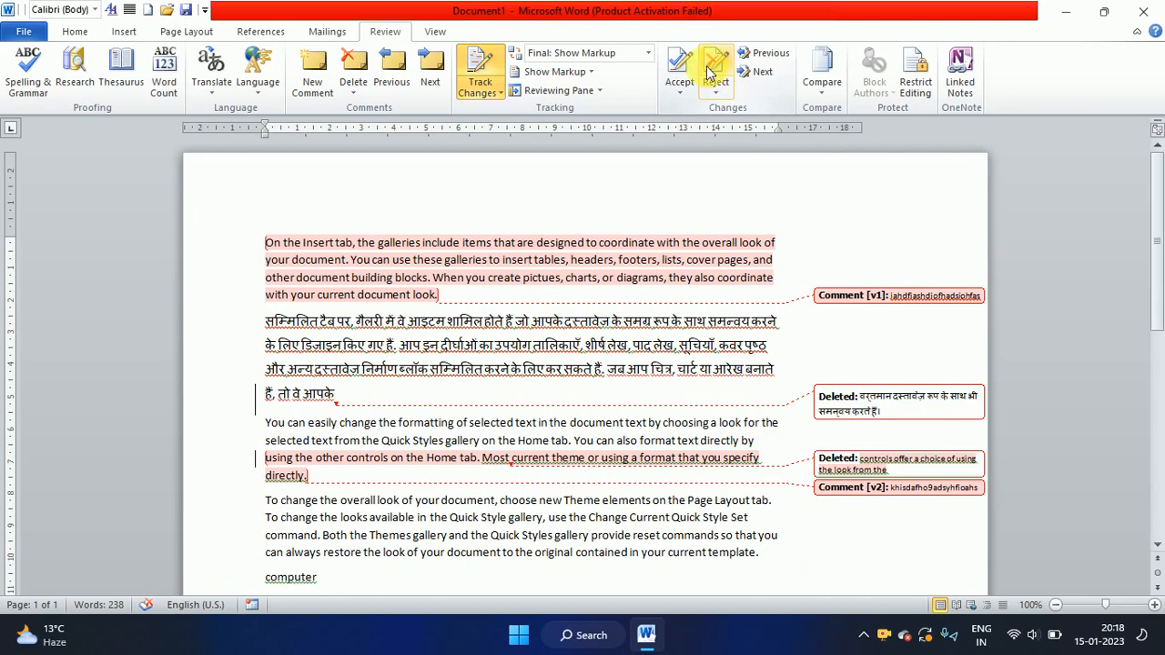
click(769, 72)
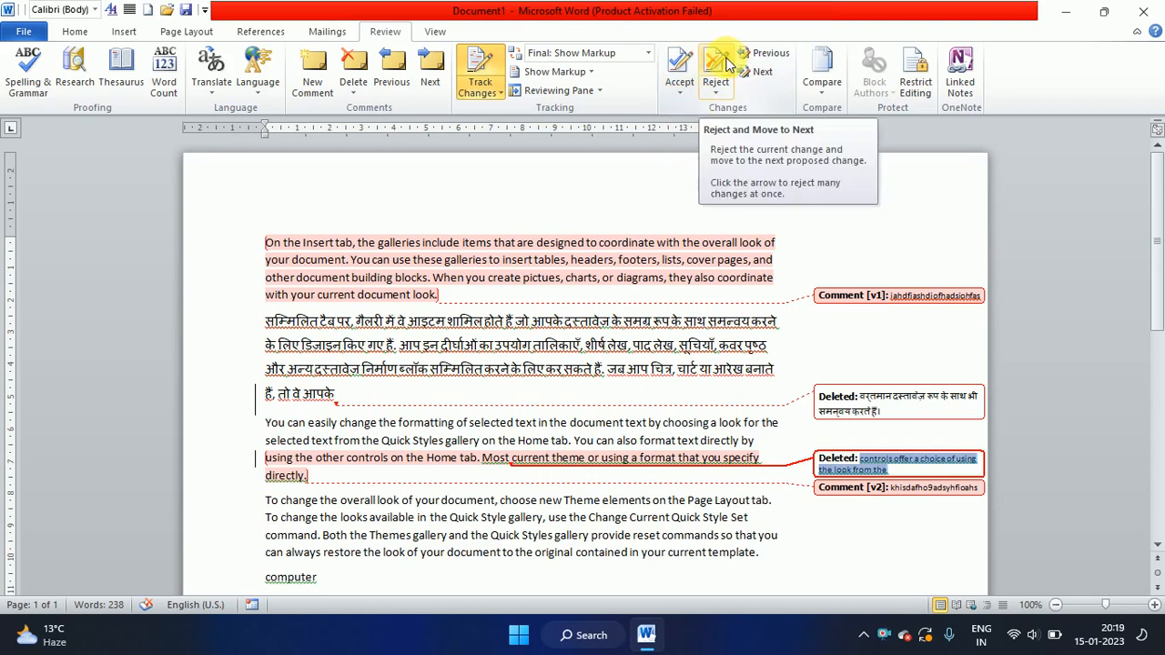
click(726, 62)
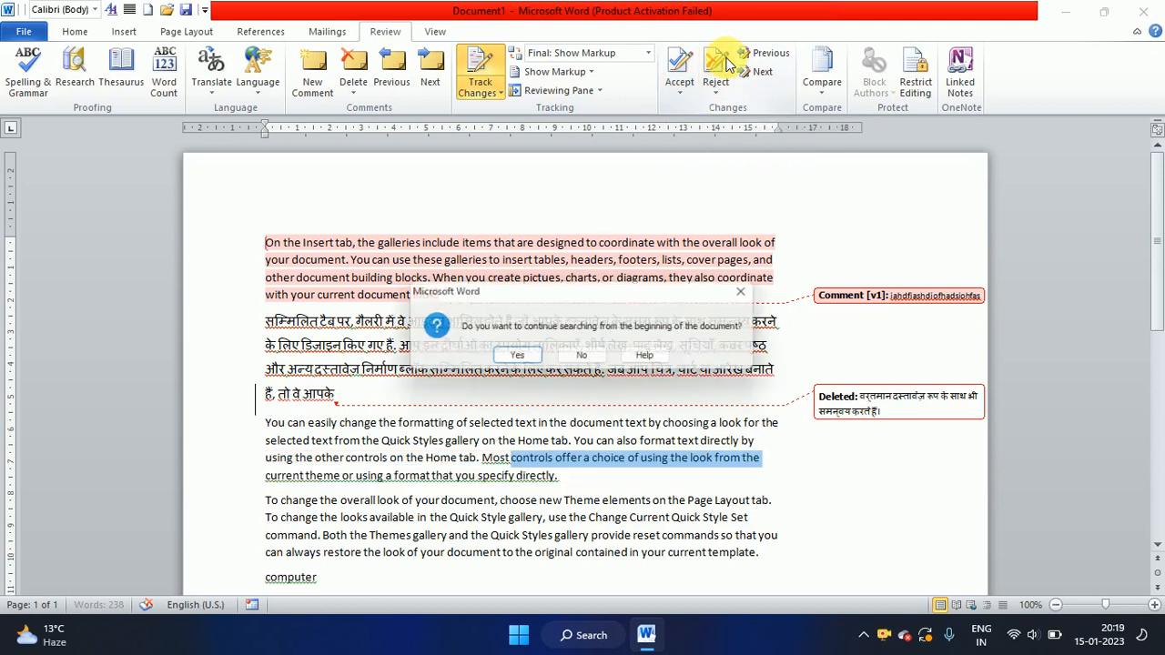
click(517, 358)
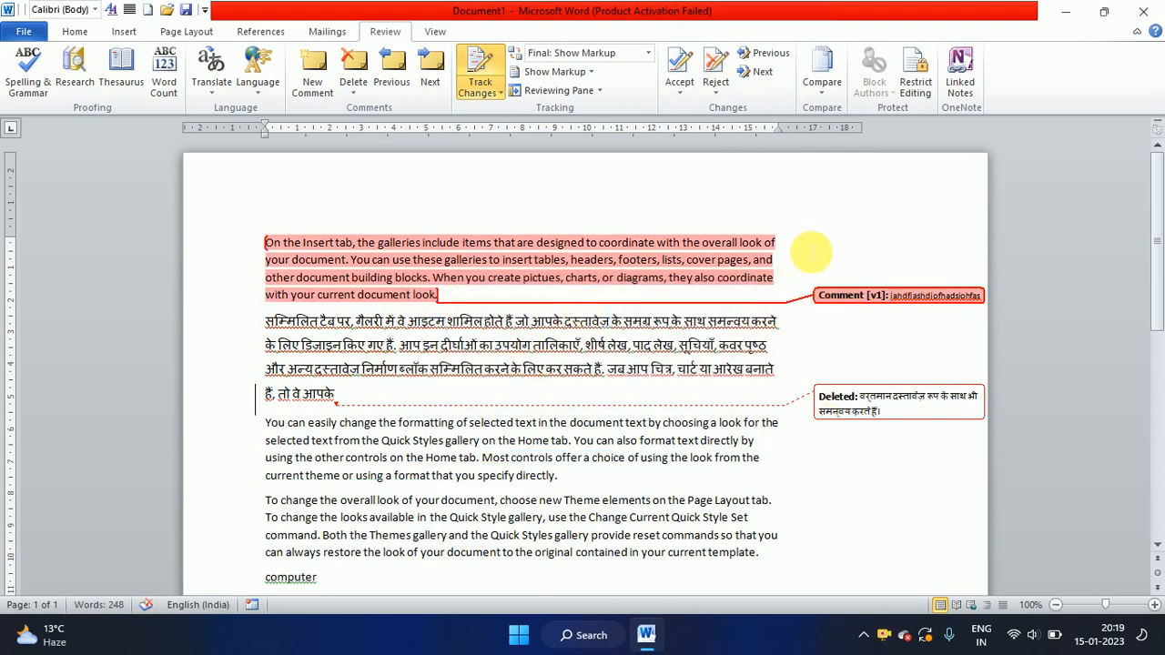
click(719, 60)
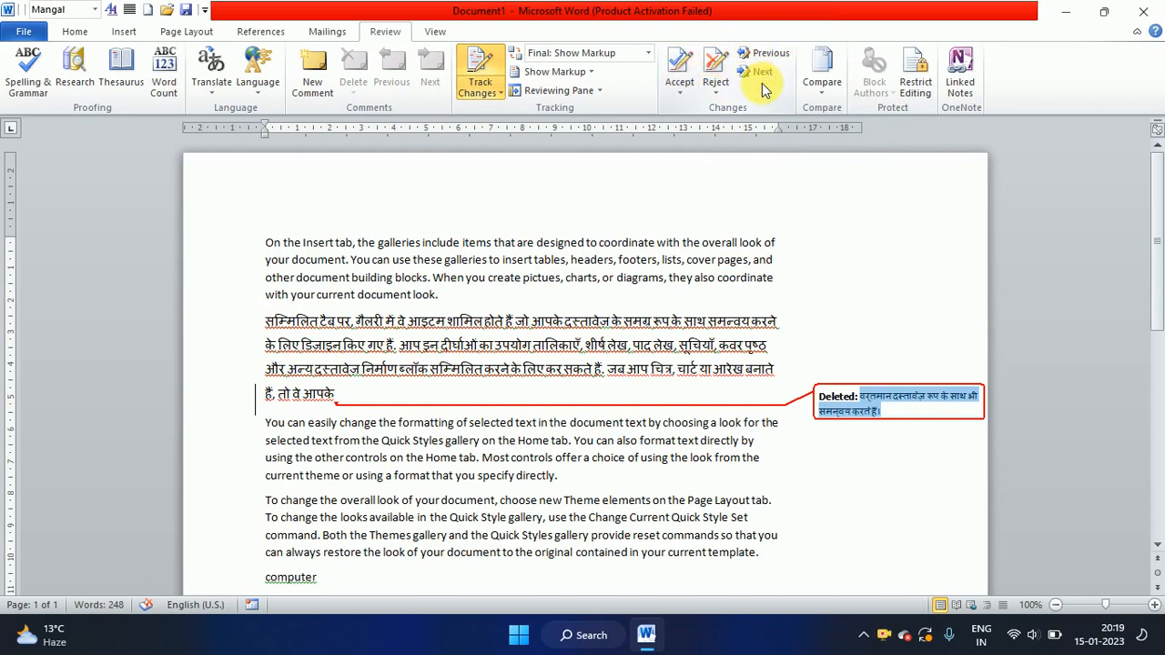
click(714, 71)
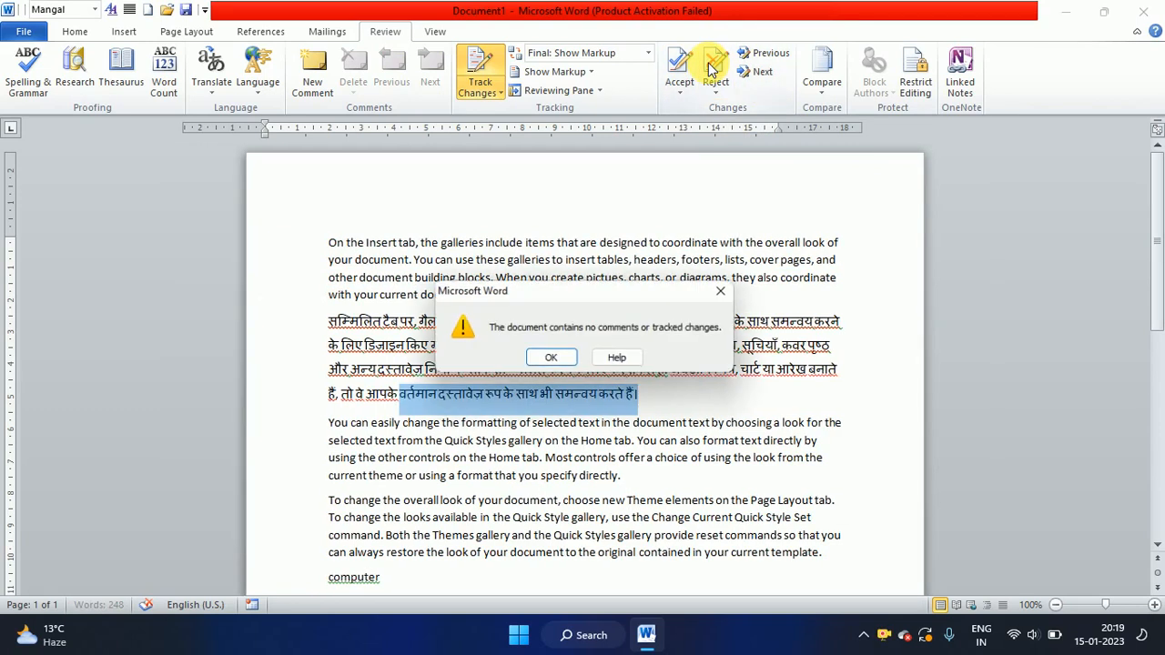
click(551, 359)
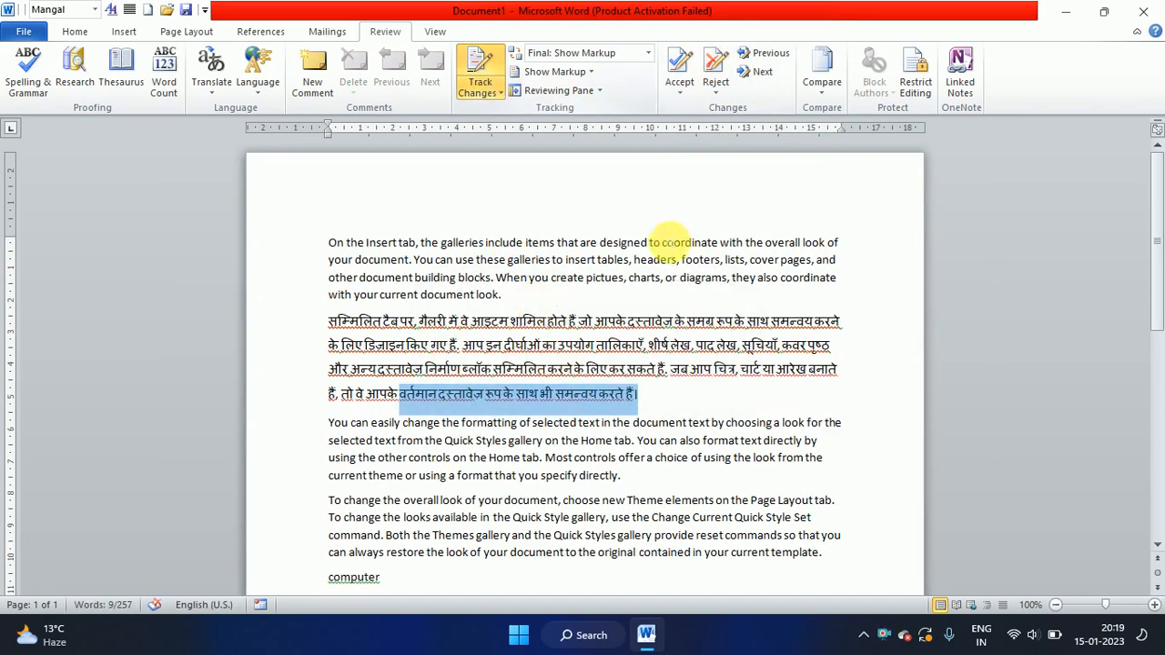
Deselect the restored Hindi text and turn off Track Changes
click(615, 196)
click(496, 95)
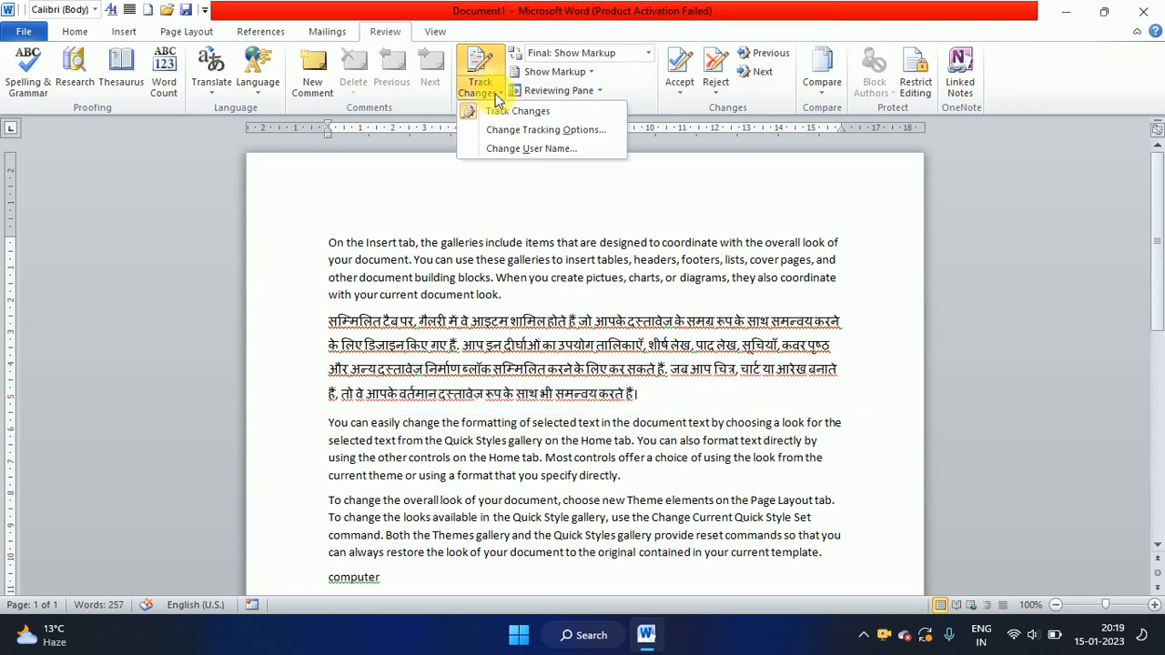
click(506, 112)
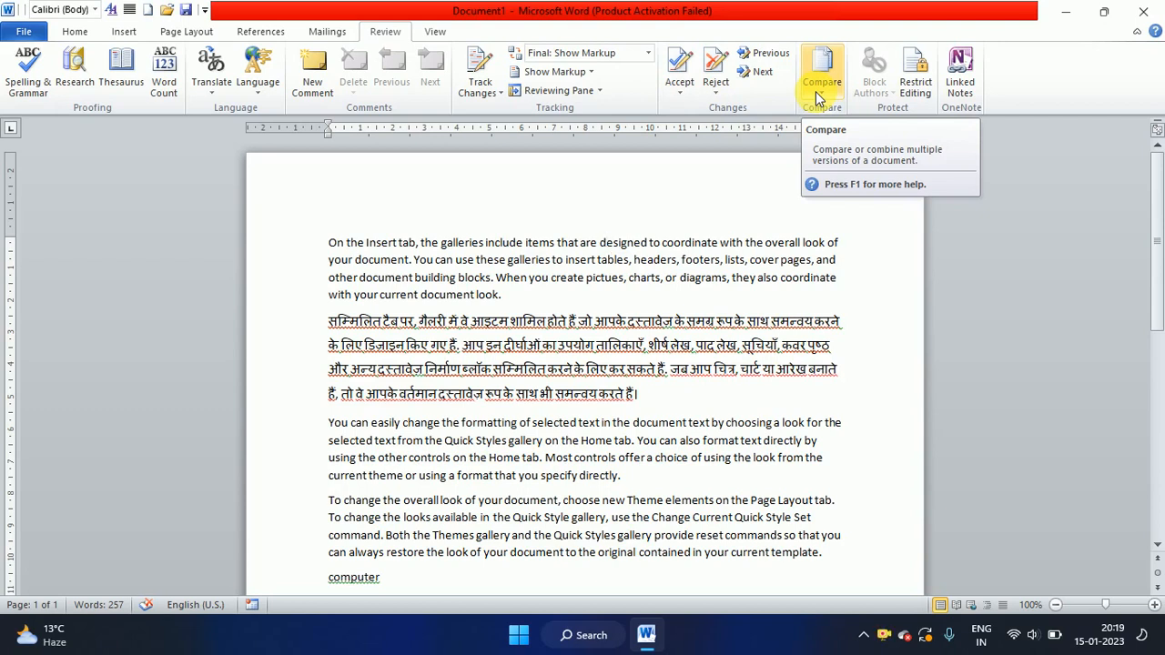
Replace the whole document content with sample paragraphs generated by =rand()
key(ctrl+a)
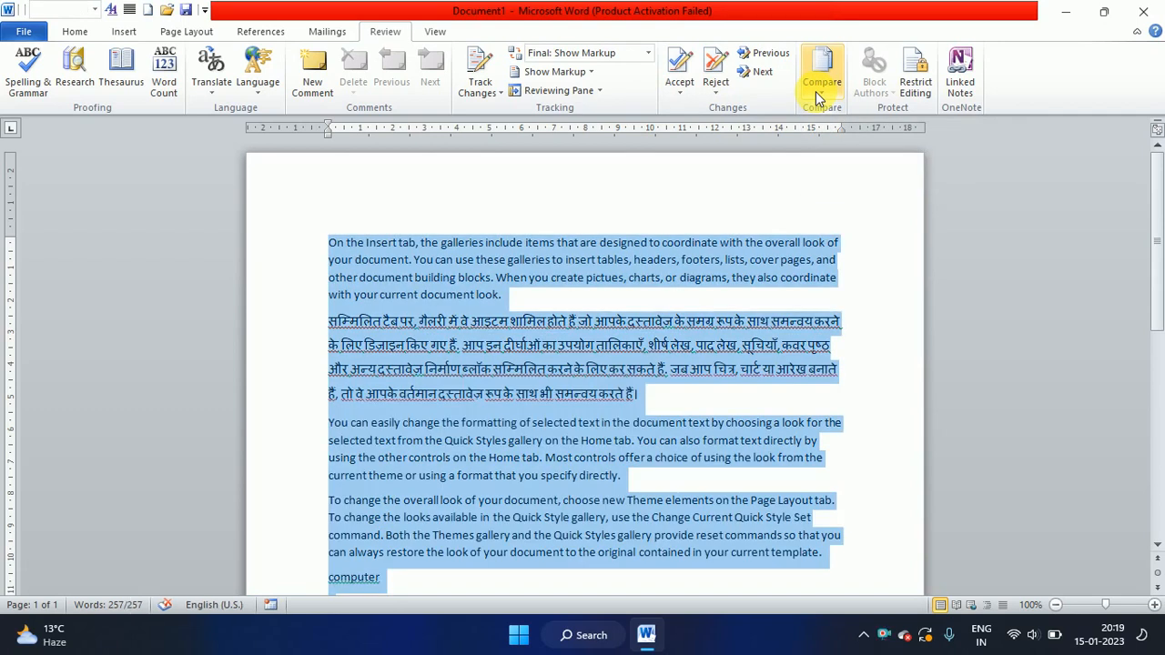
key(Delete)
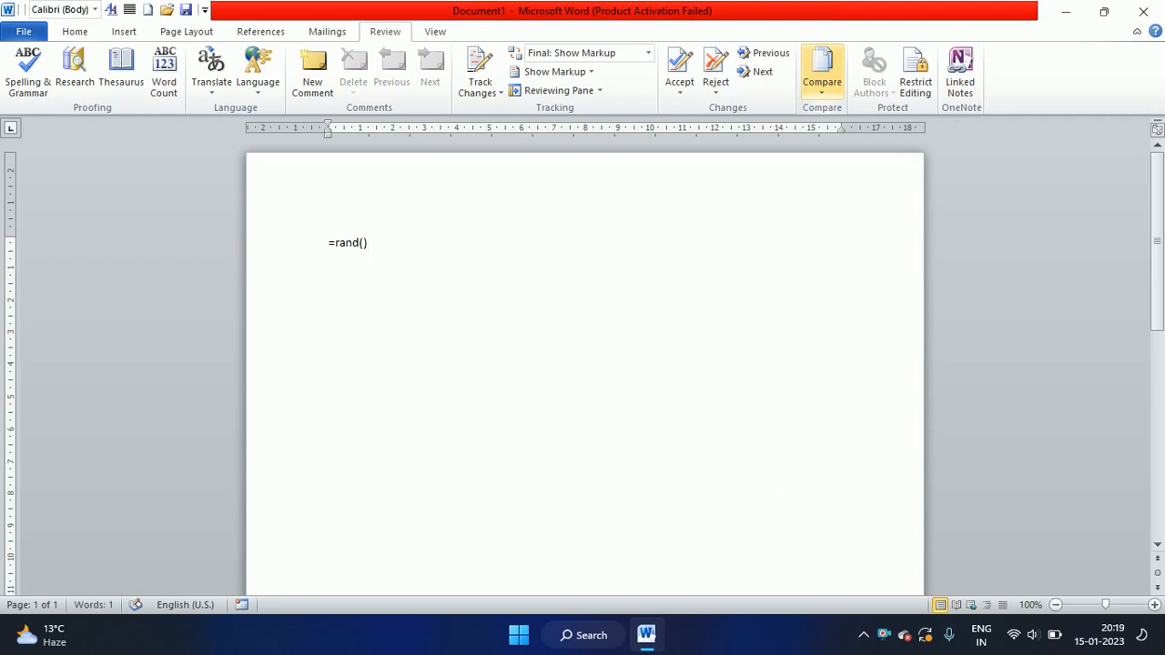
text(=rand())
key(Return)
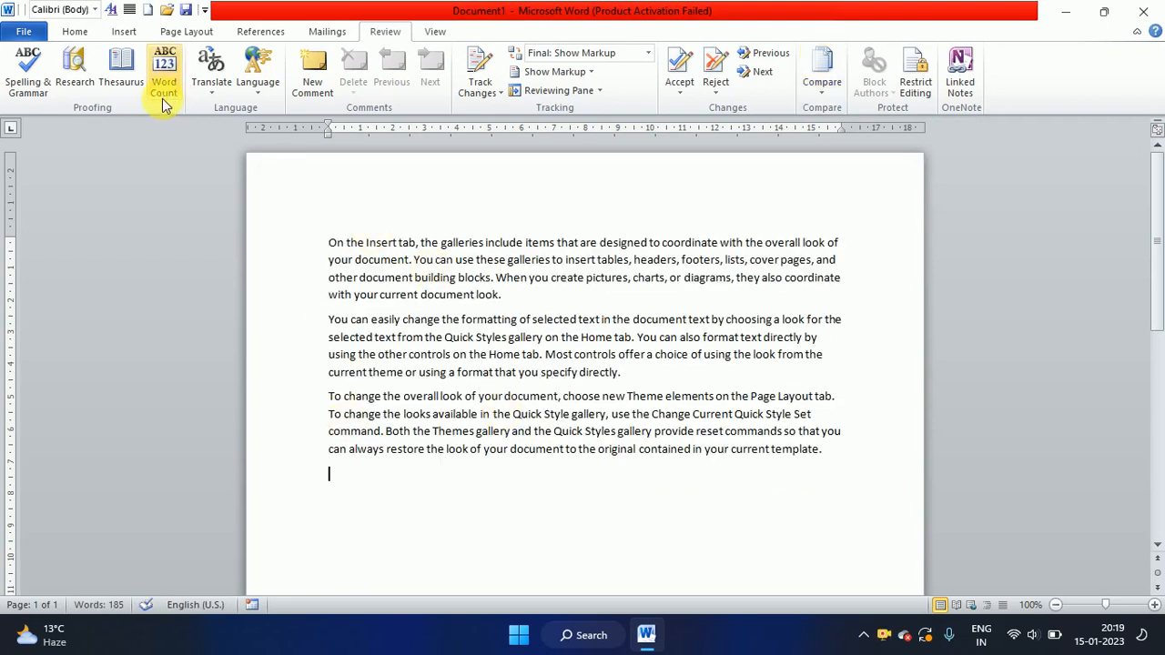
Save the document on the Desktop as a Word Document named 1
click(26, 31)
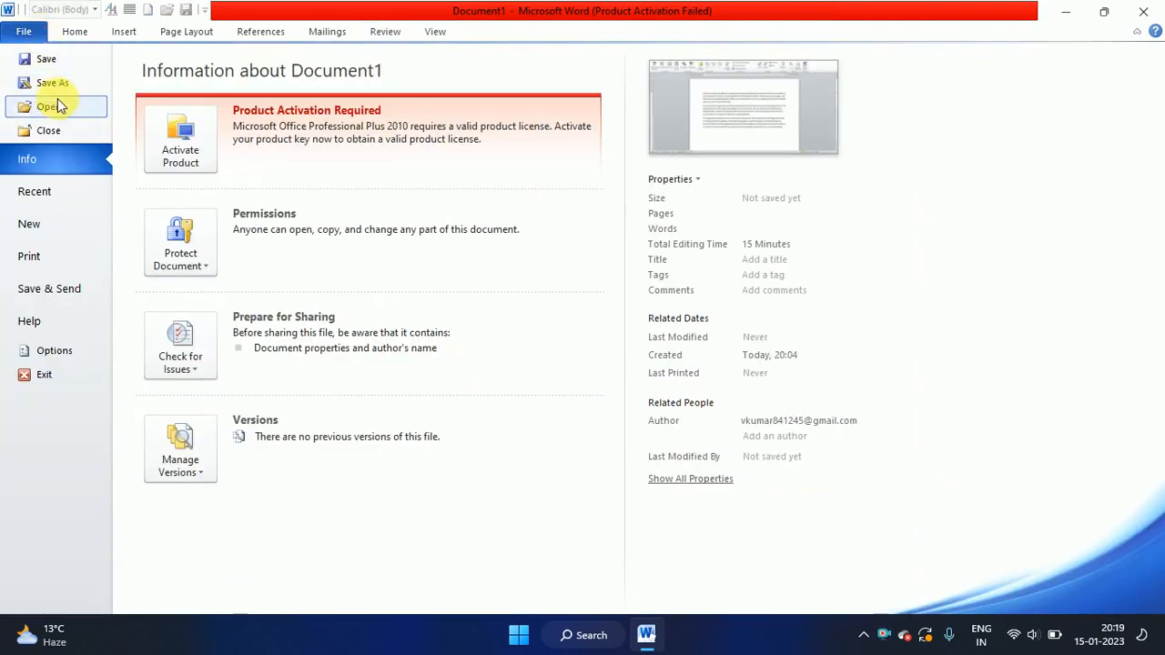
click(51, 68)
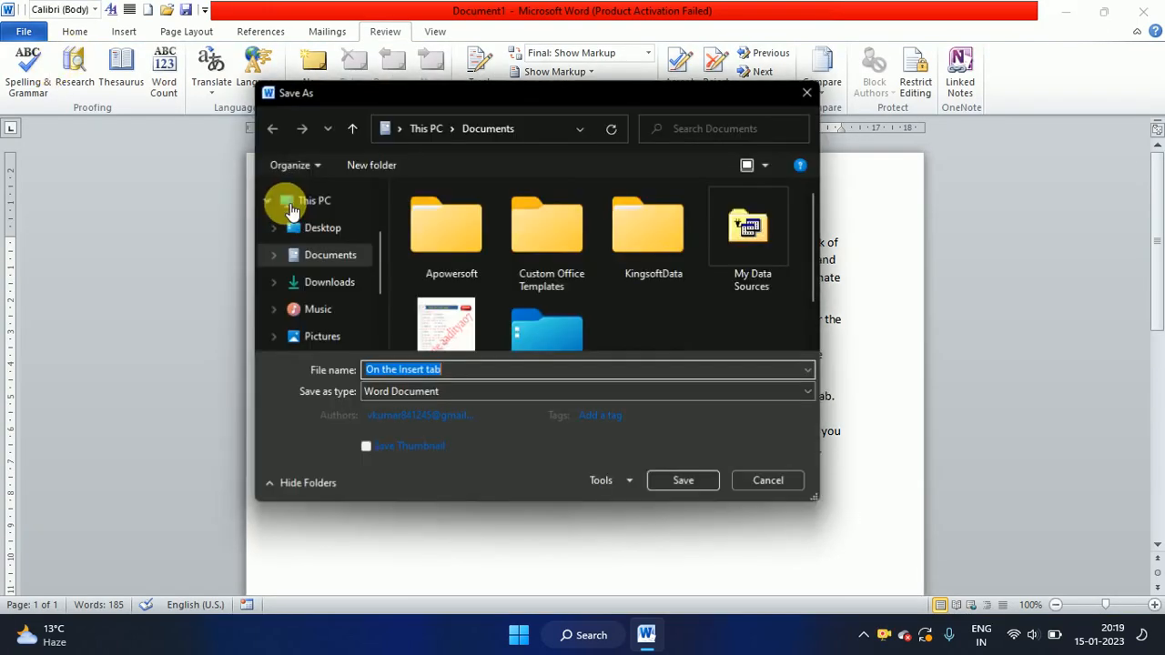
click(321, 229)
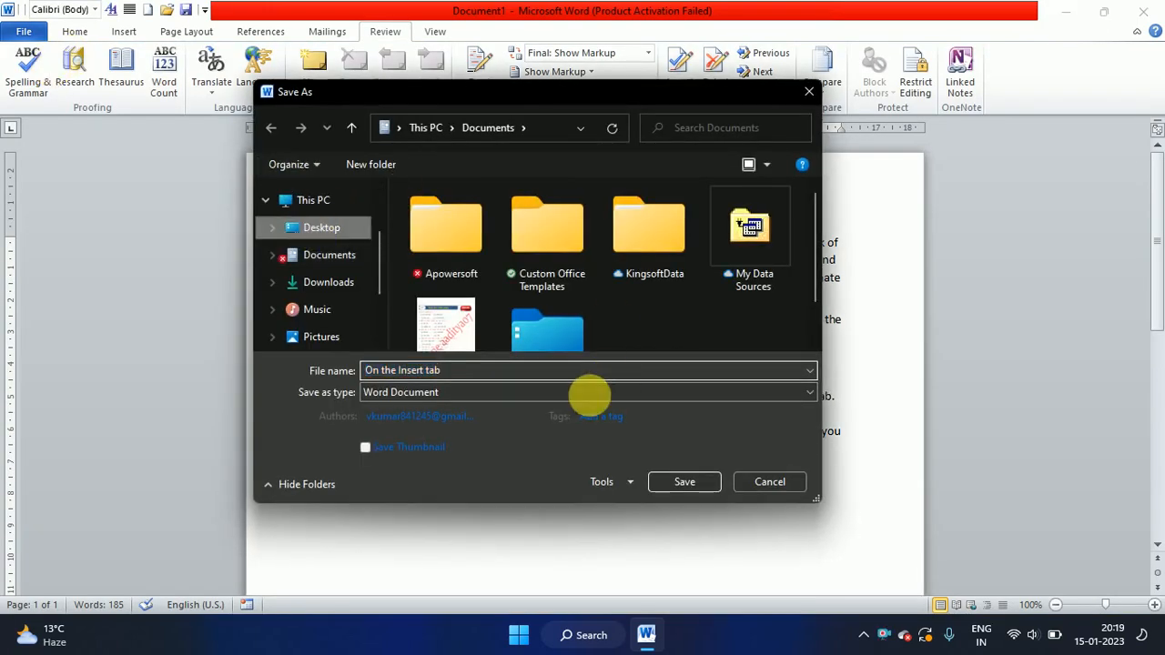
click(481, 379)
text(1)
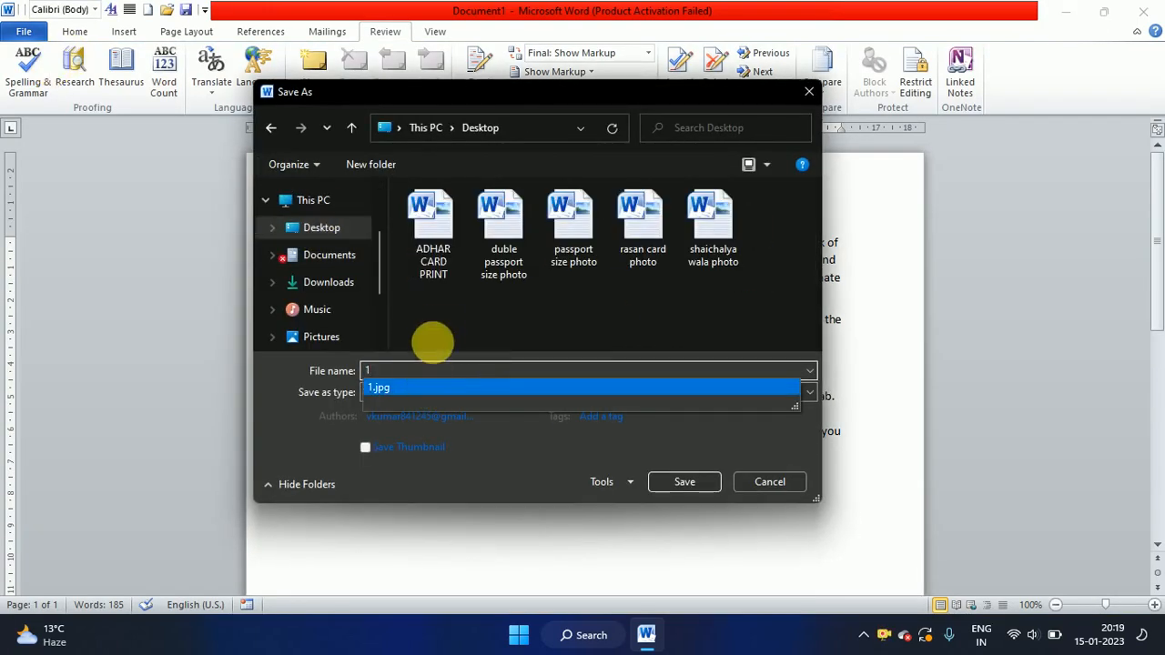
click(441, 324)
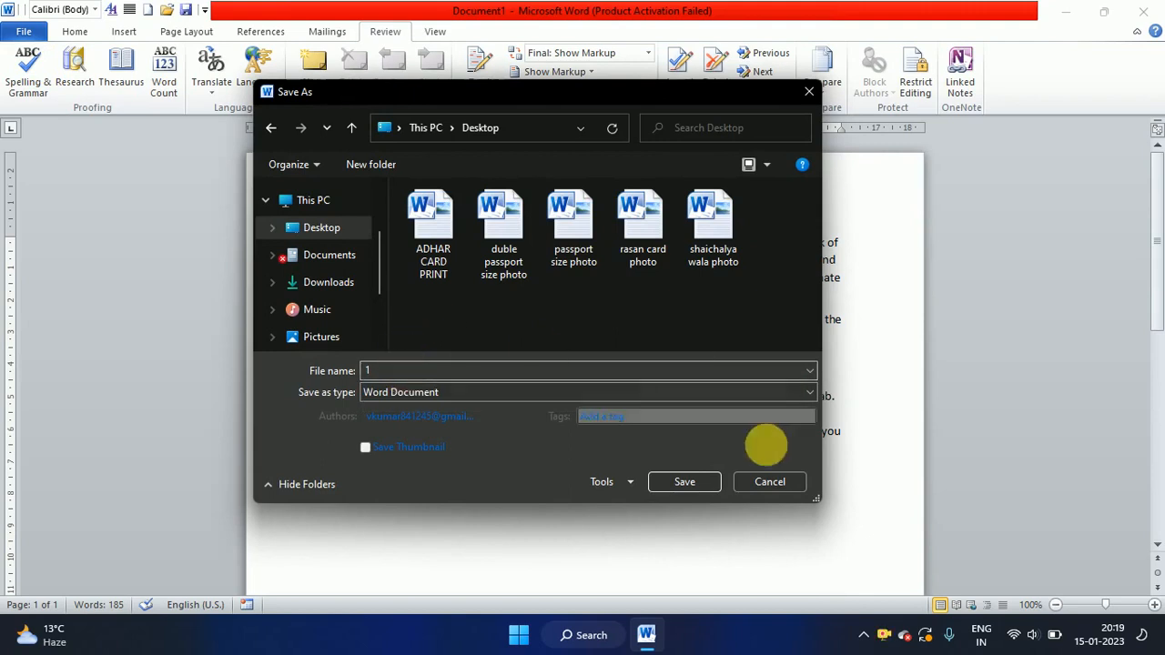
click(684, 482)
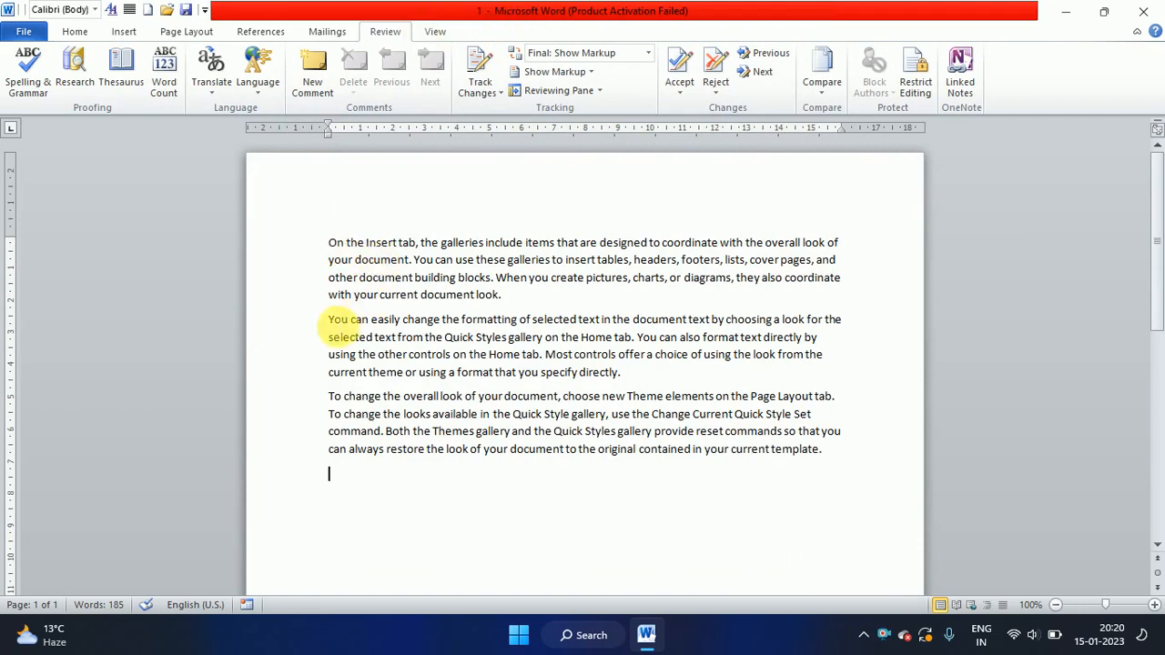
Delete the second and third paragraphs and save the shortened version on the Desktop under the name 2
drag(328, 320, 859, 471)
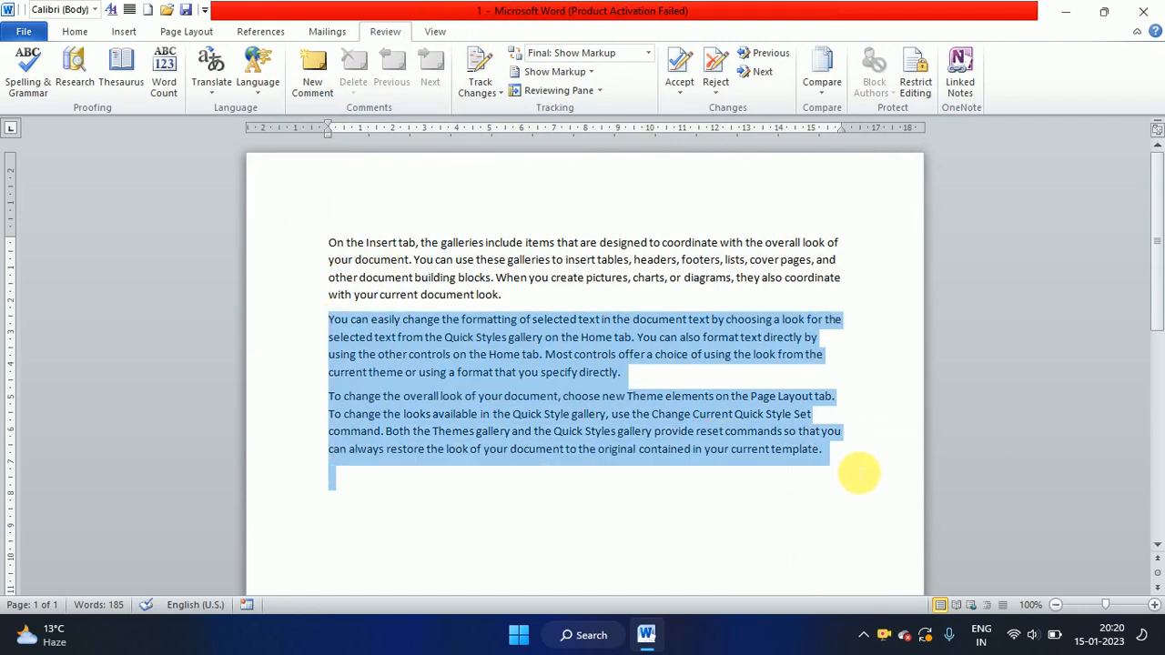
key(Delete)
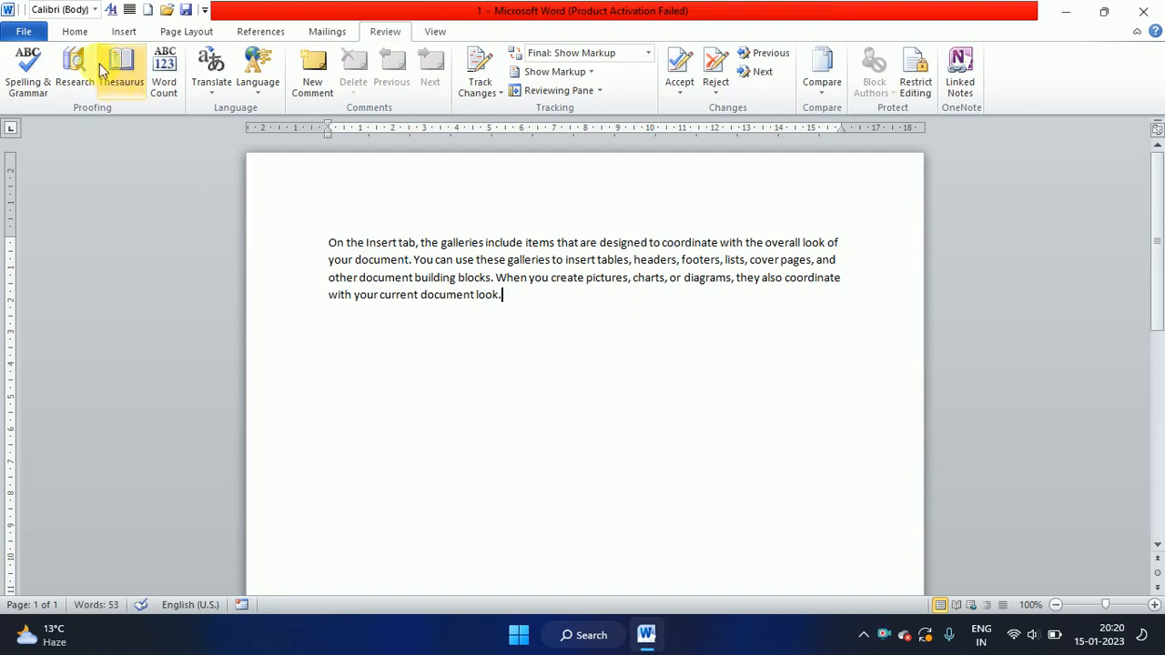
click(25, 32)
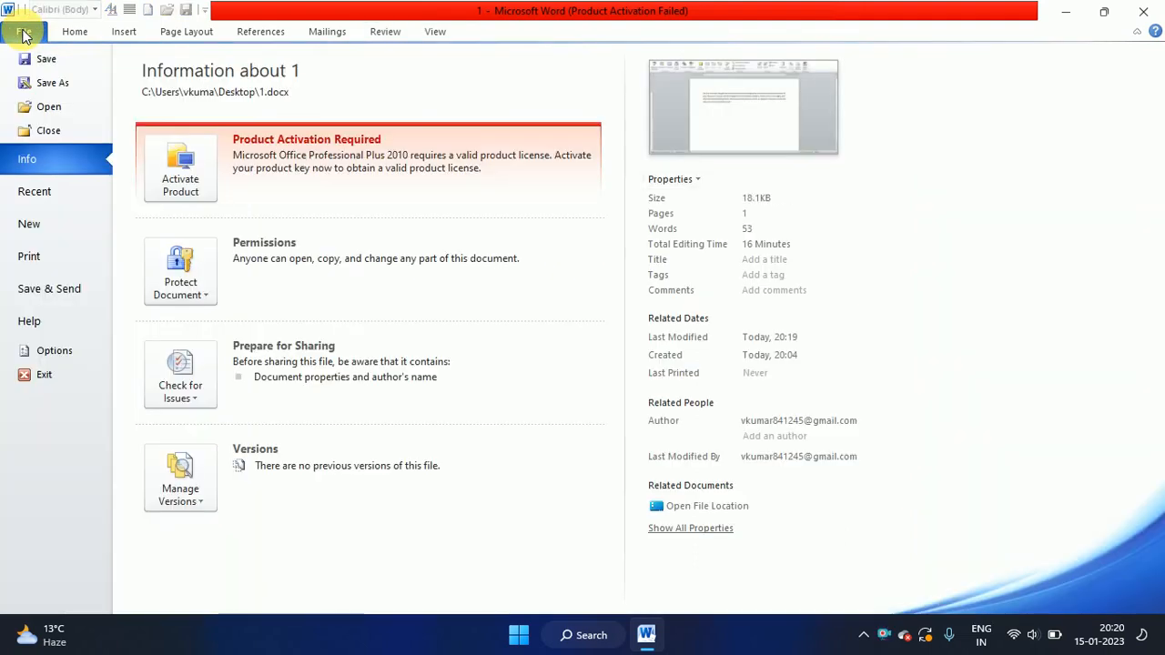
click(48, 84)
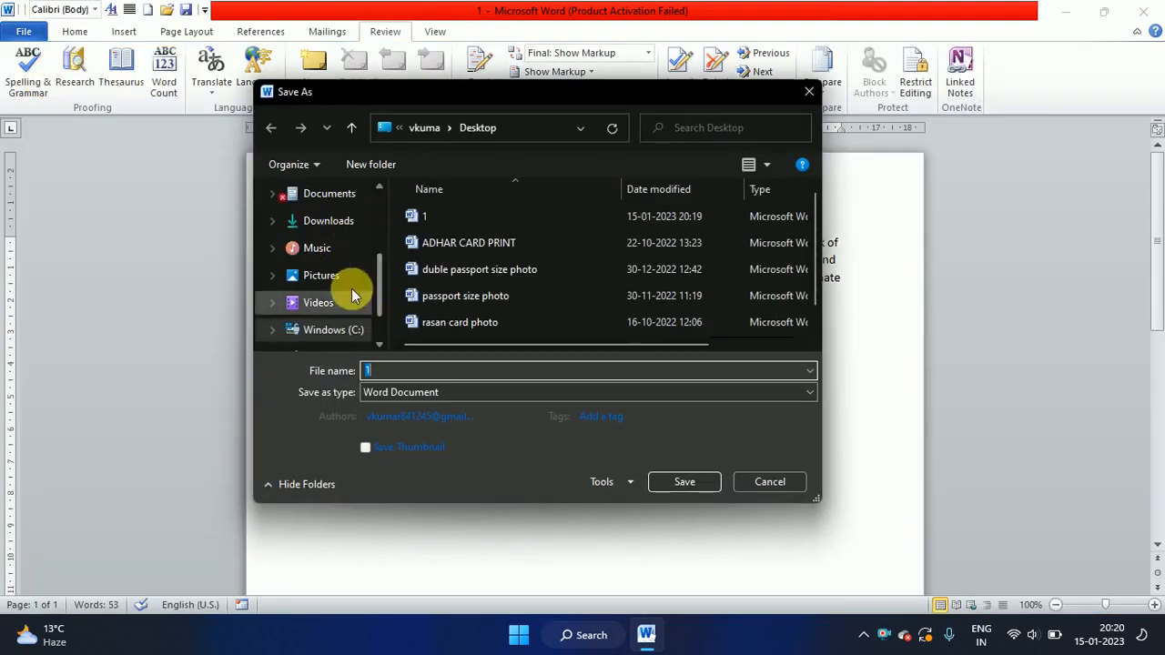
scroll(383, 201, up, 3)
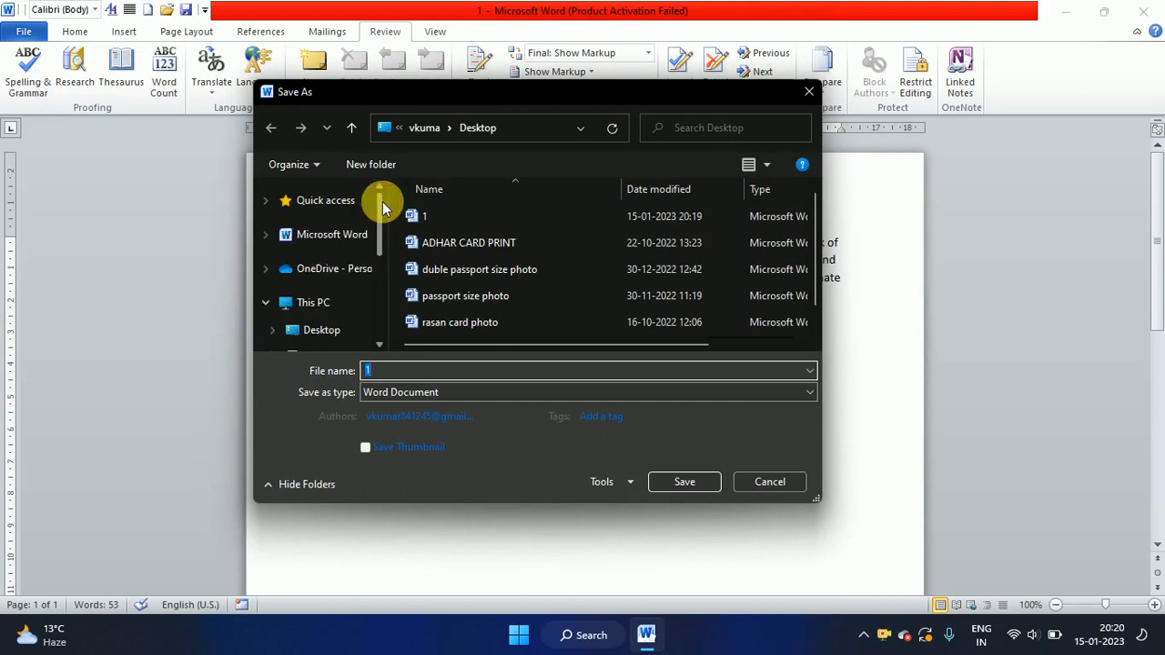
click(321, 331)
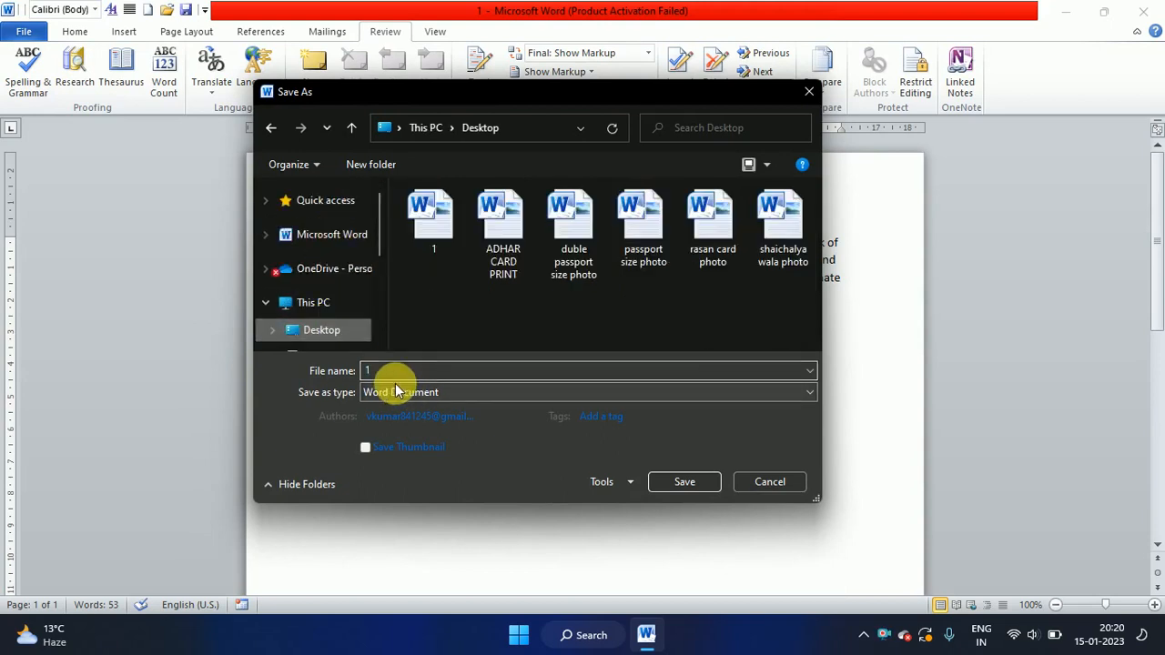
click(391, 371)
key(BackSpace)
text(2)
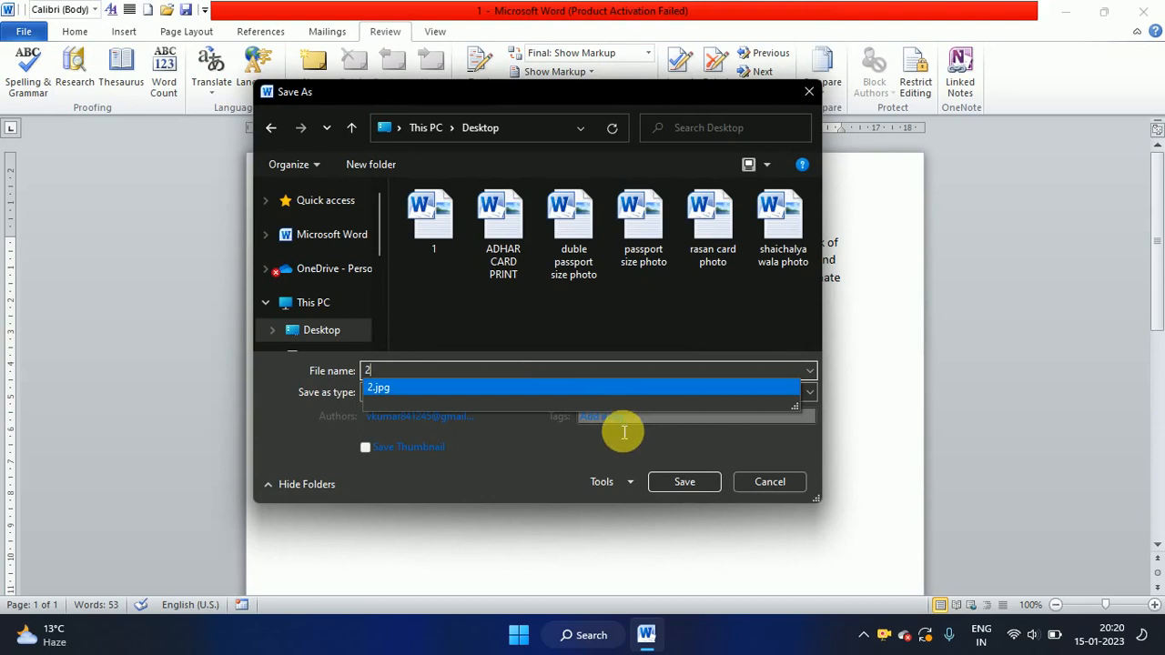
click(683, 476)
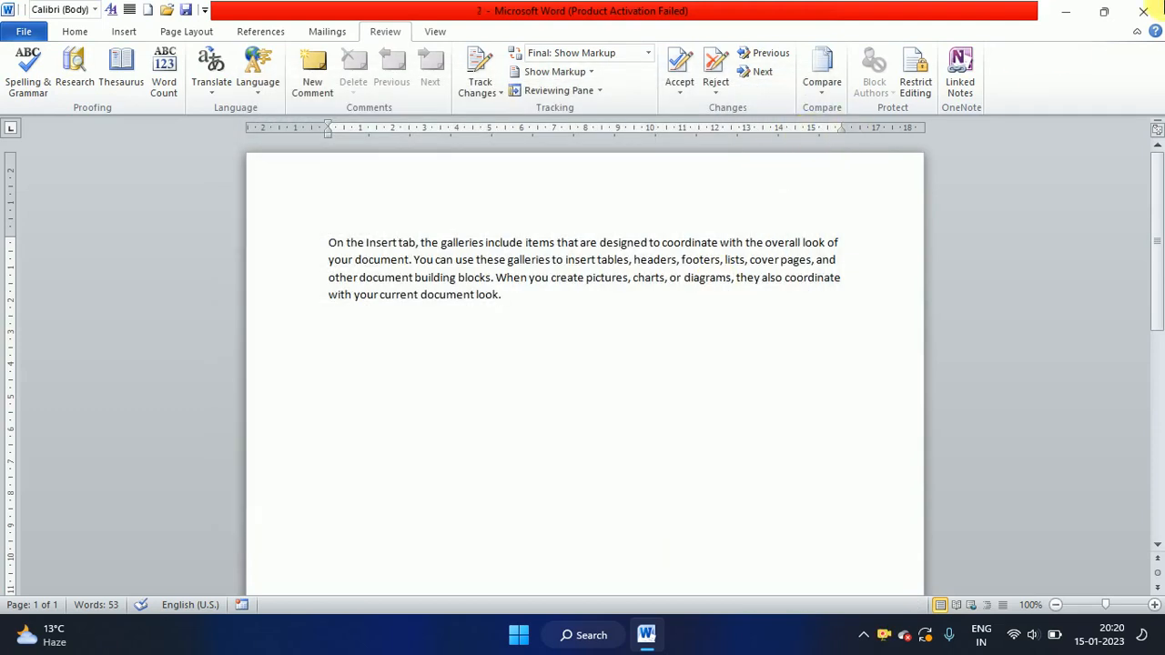
Close document 2, open Word document 1 from the Desktop, and dismiss the activation wizard
click(1156, 4)
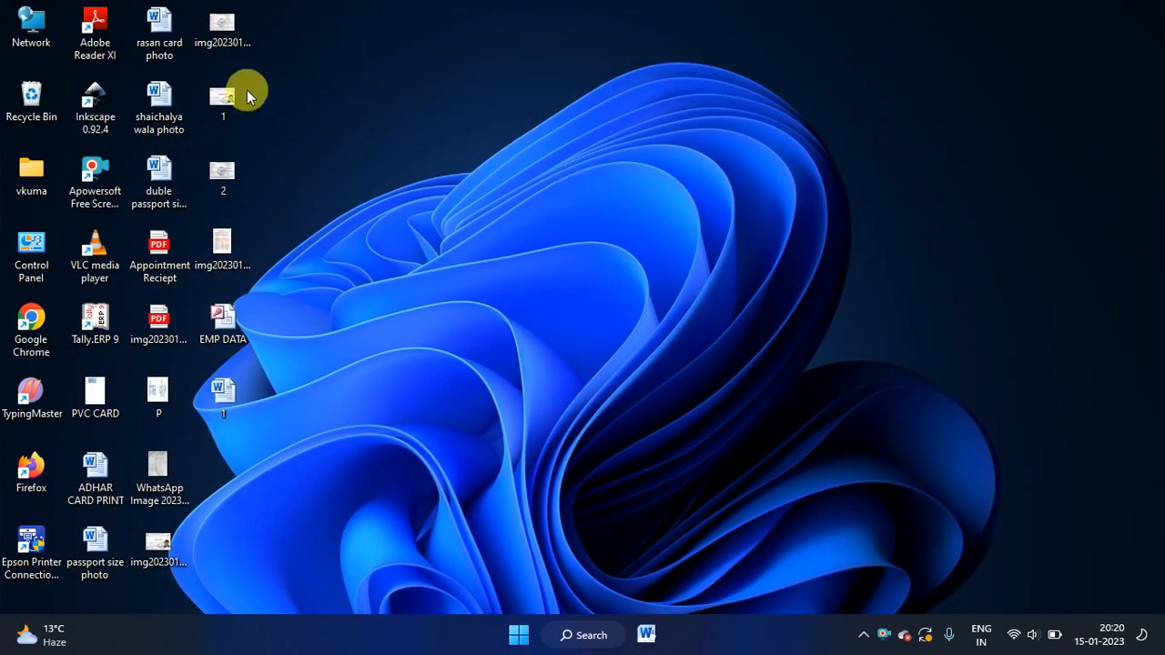
double_click(227, 464)
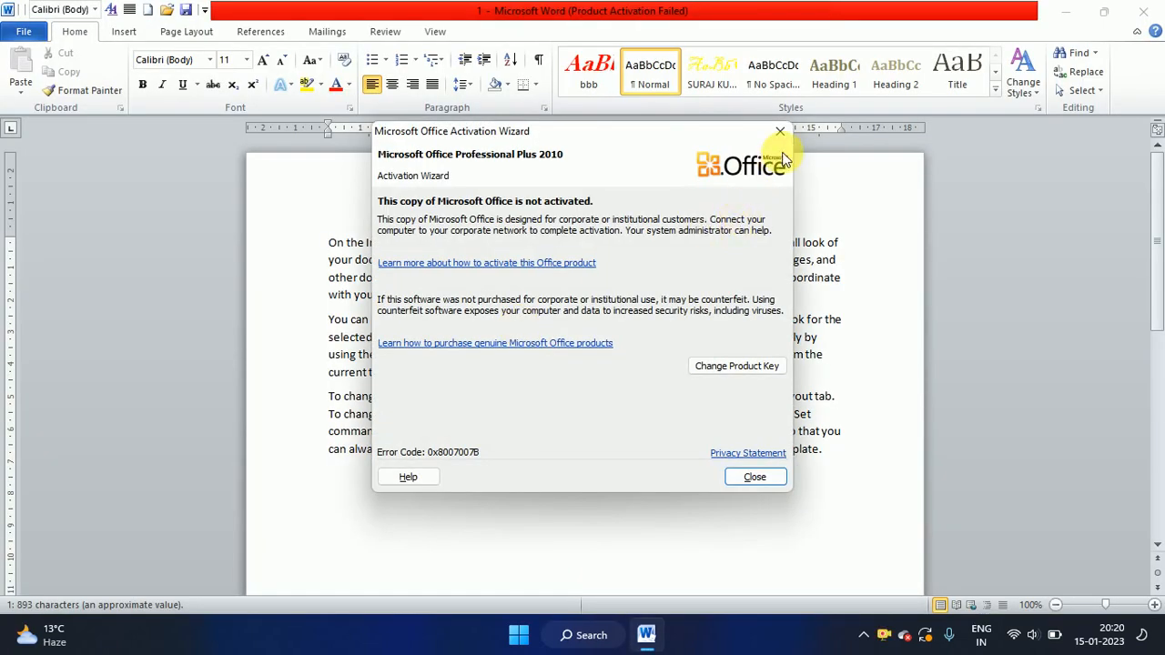
click(778, 131)
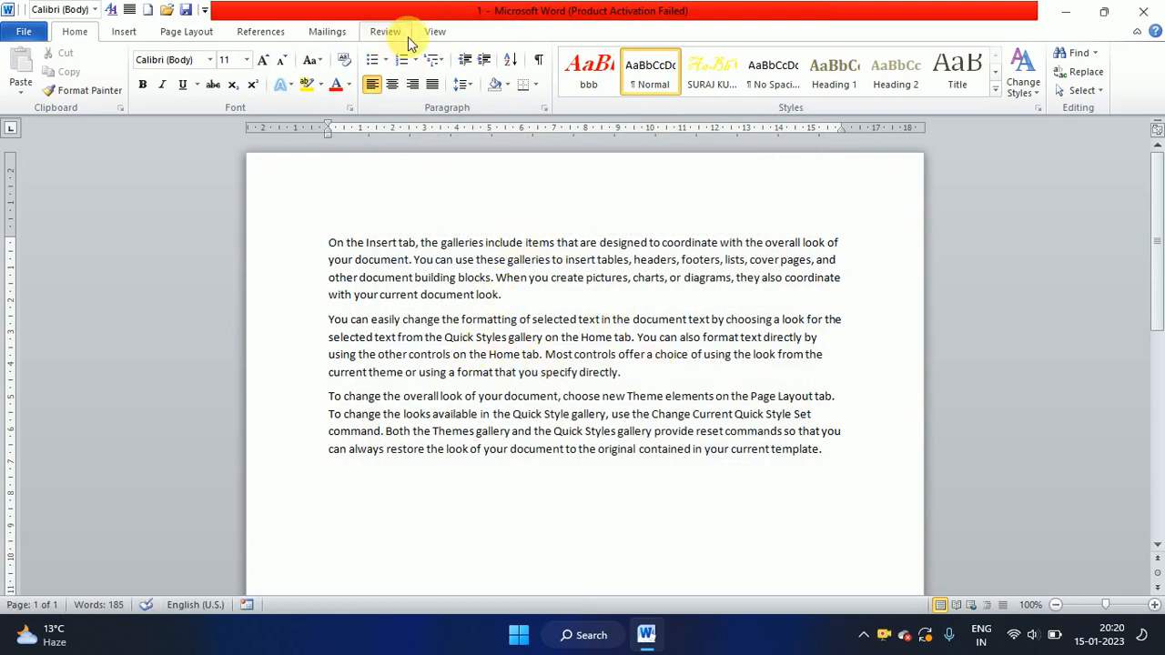
Set up a comparison of two document versions, with 1 as the original document and 2 as the revised document
click(378, 32)
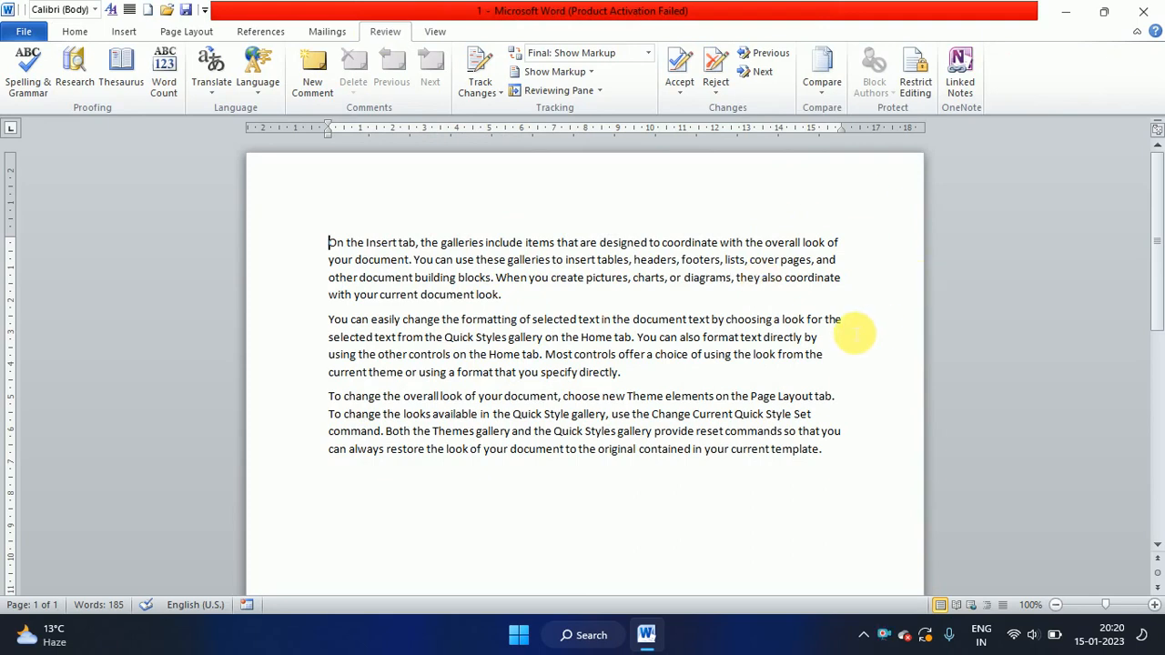
click(829, 78)
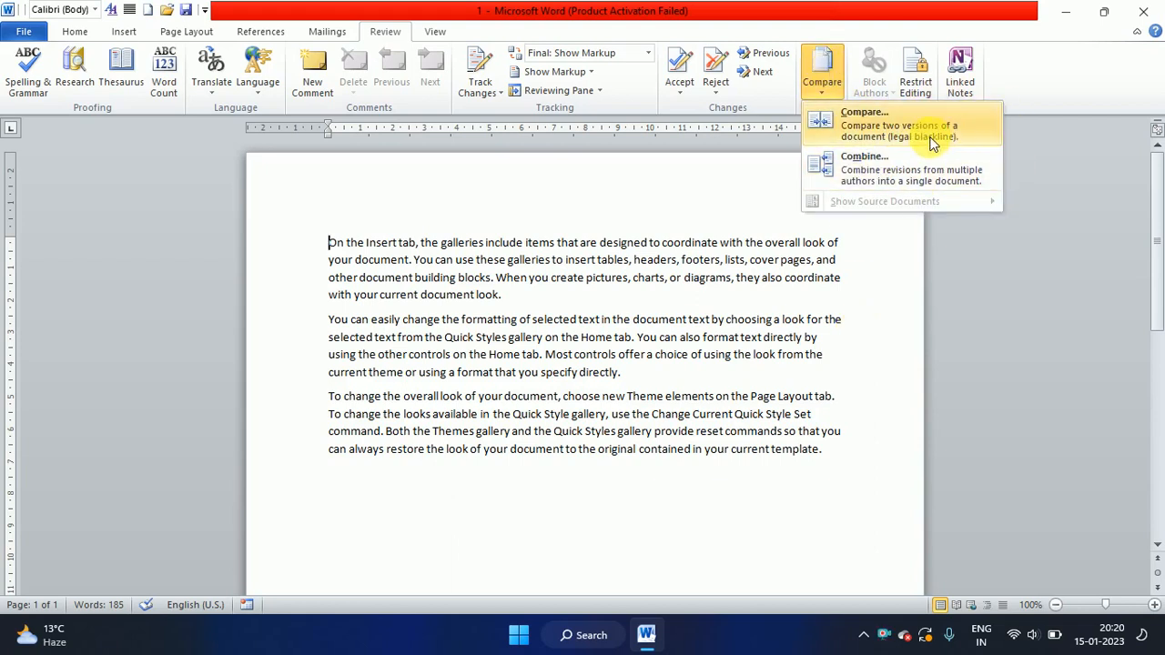
click(873, 118)
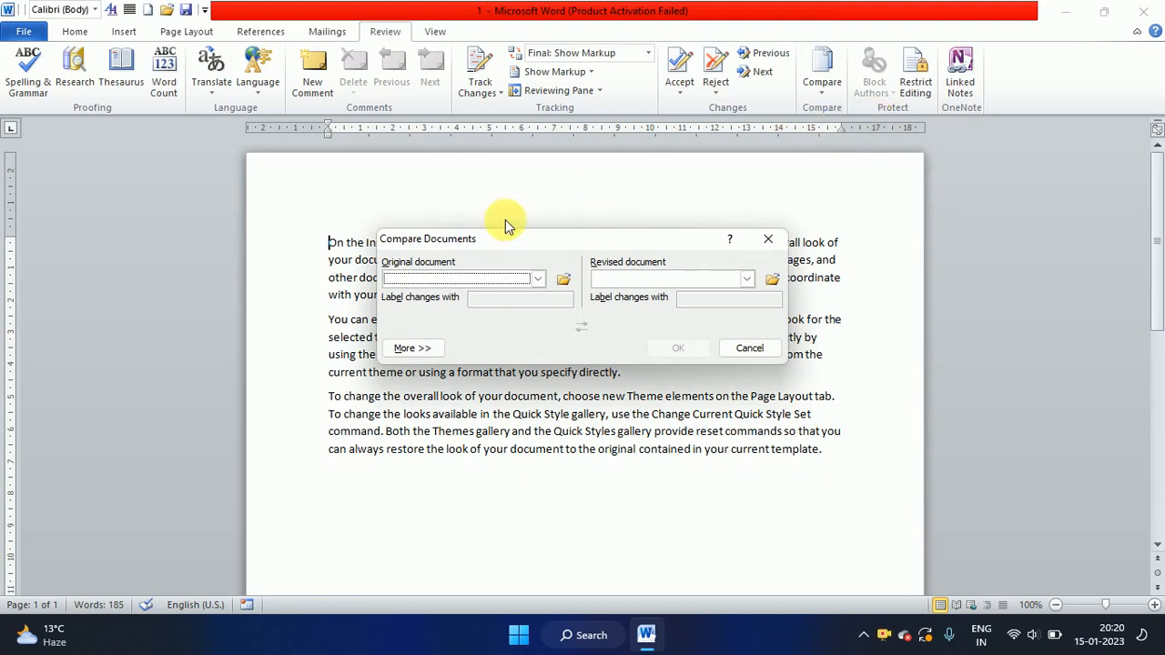
click(439, 280)
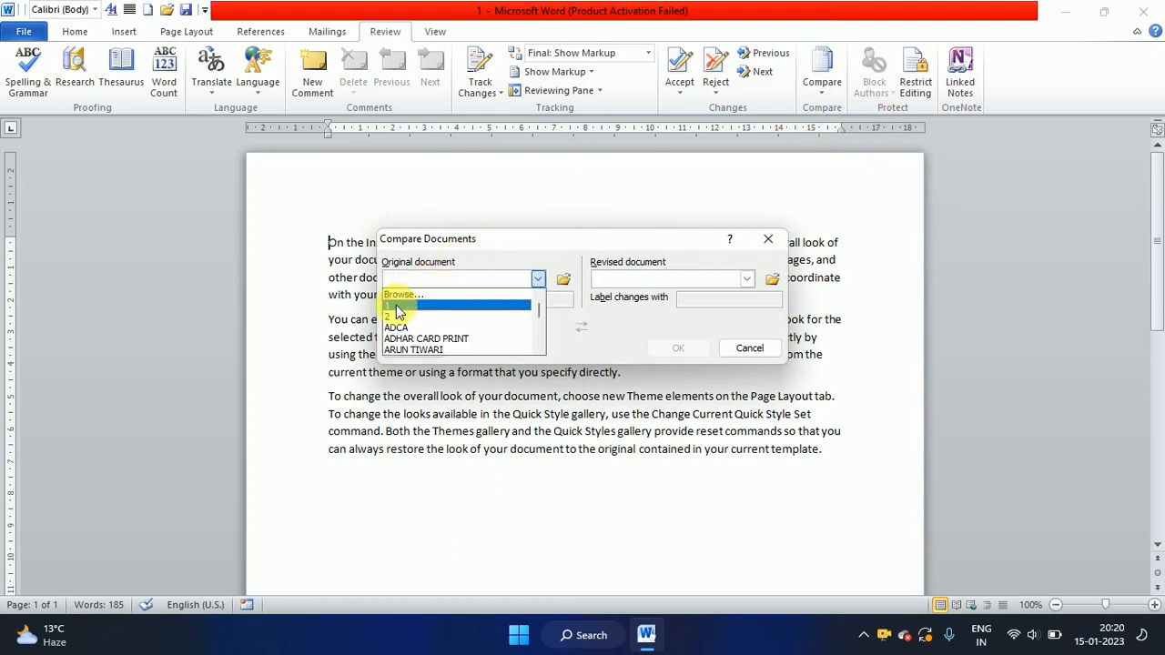
click(405, 306)
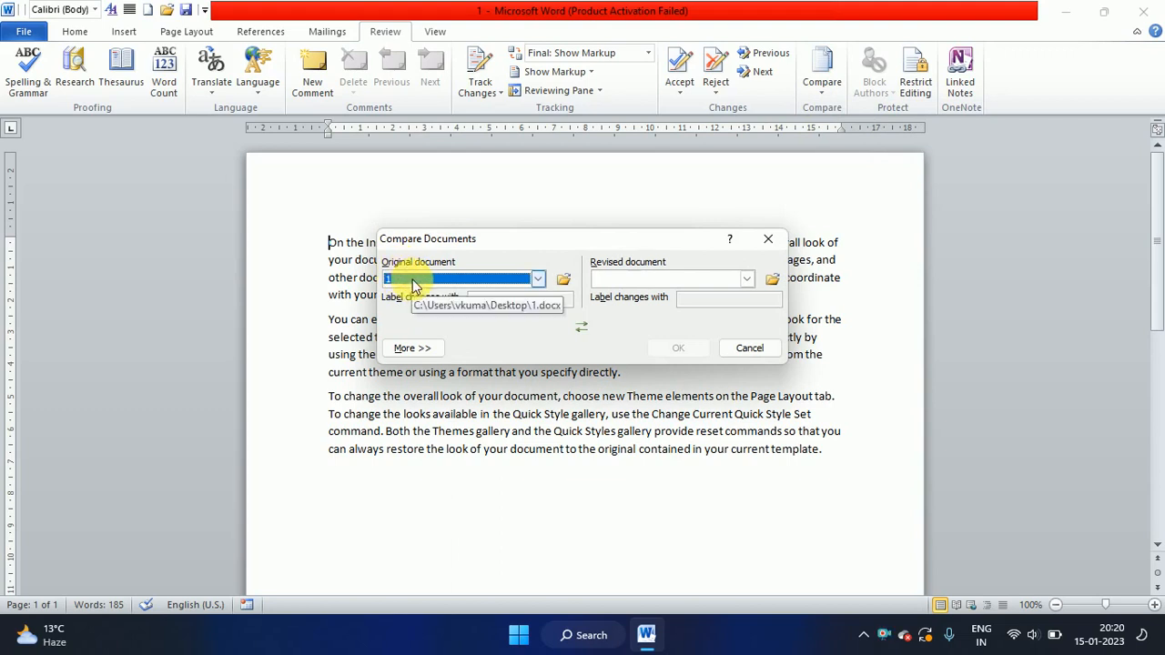
click(615, 280)
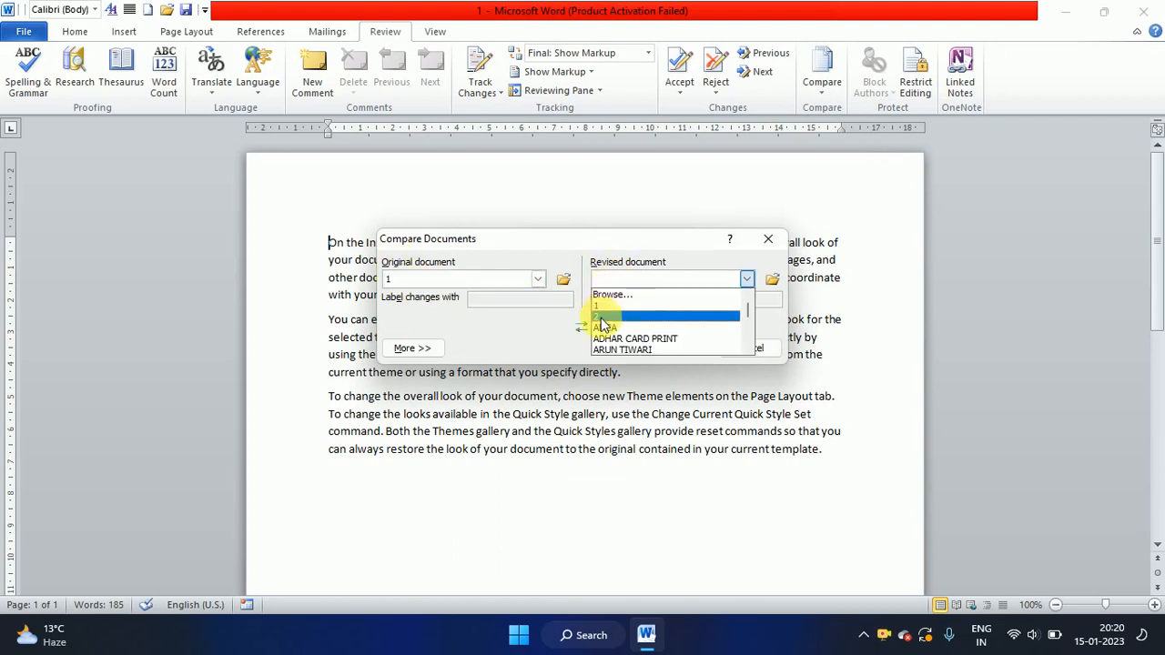
click(602, 316)
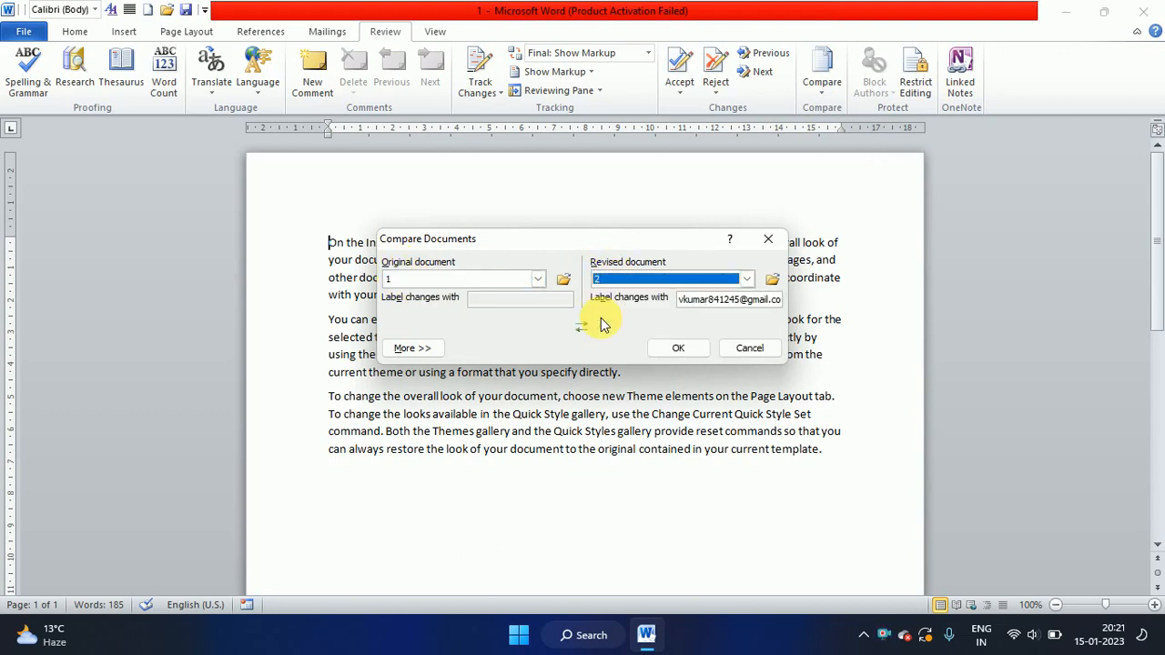
click(772, 279)
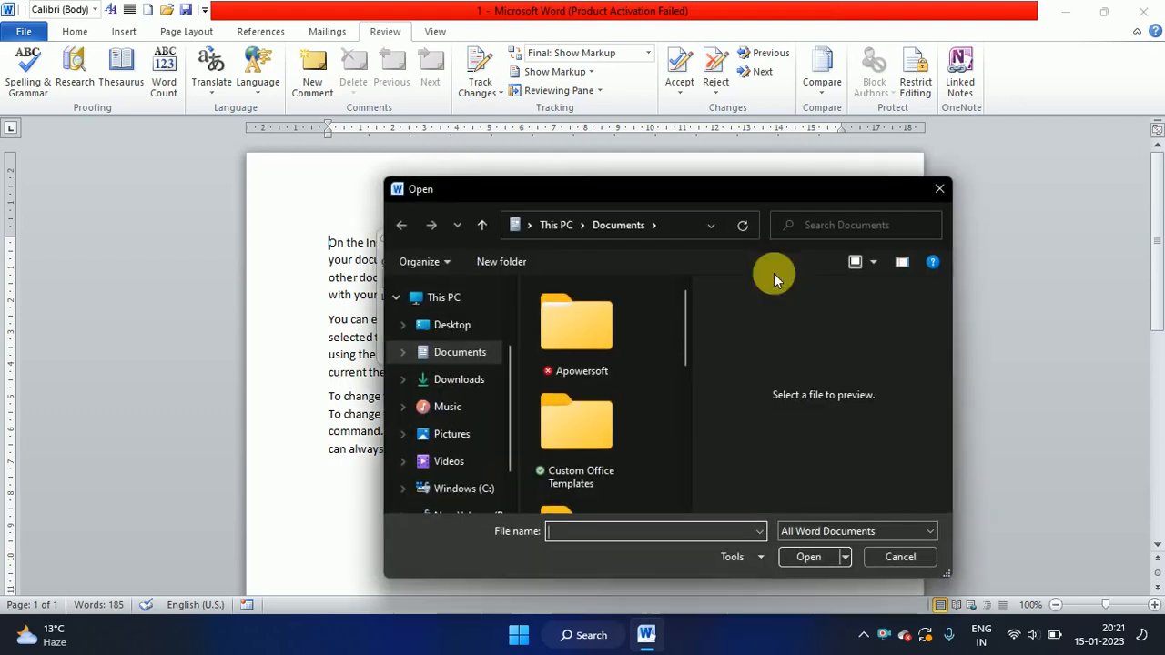
click(447, 404)
click(451, 361)
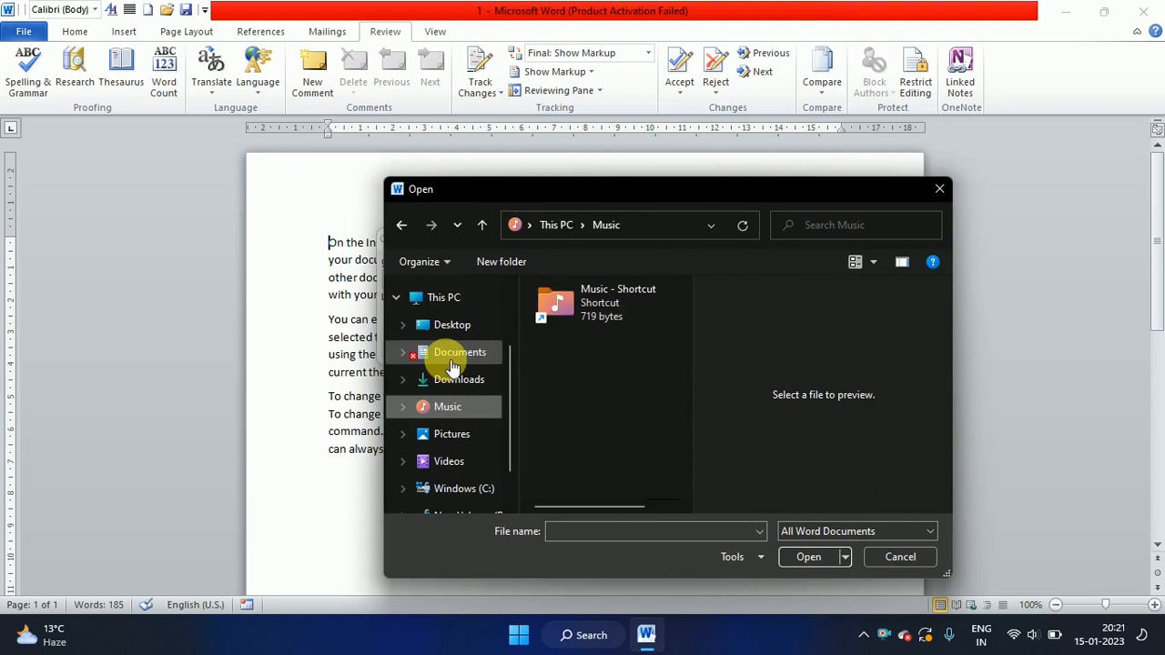
click(933, 200)
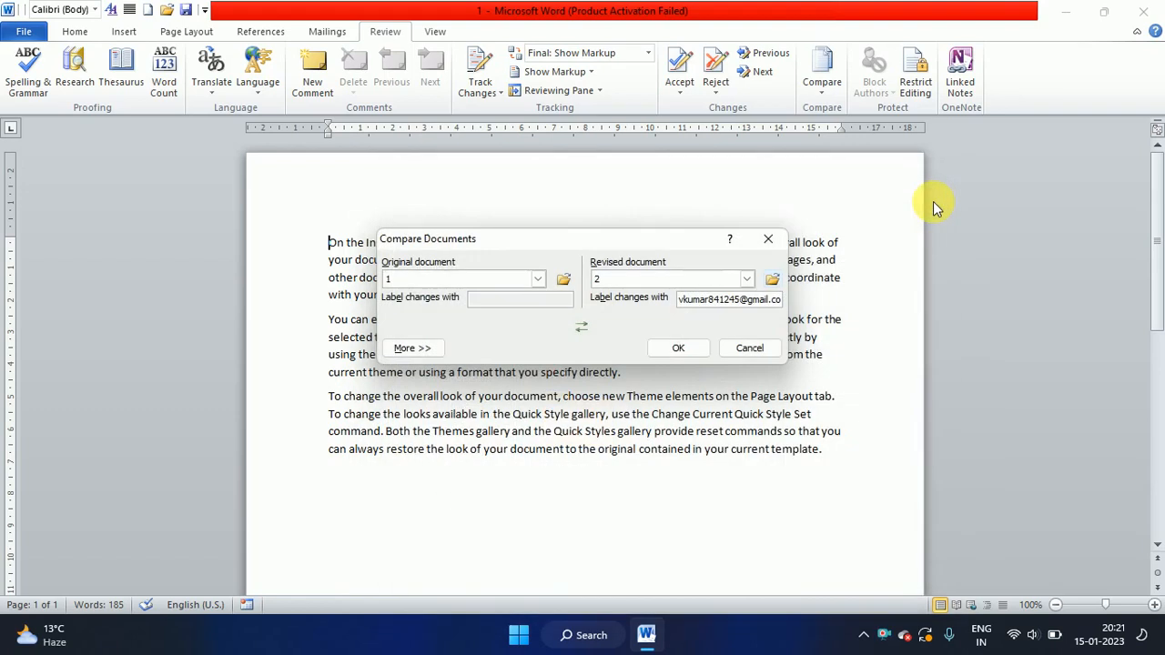
Run the comparison and show both source documents, original and revised, alongside the compared document
click(683, 350)
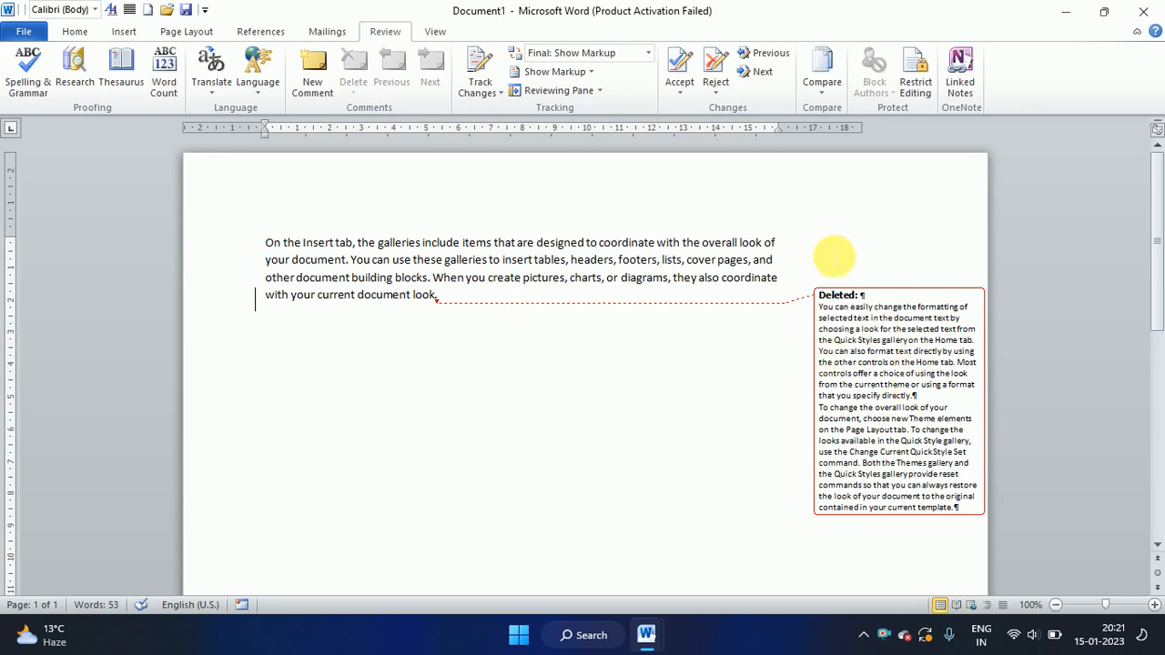
click(823, 97)
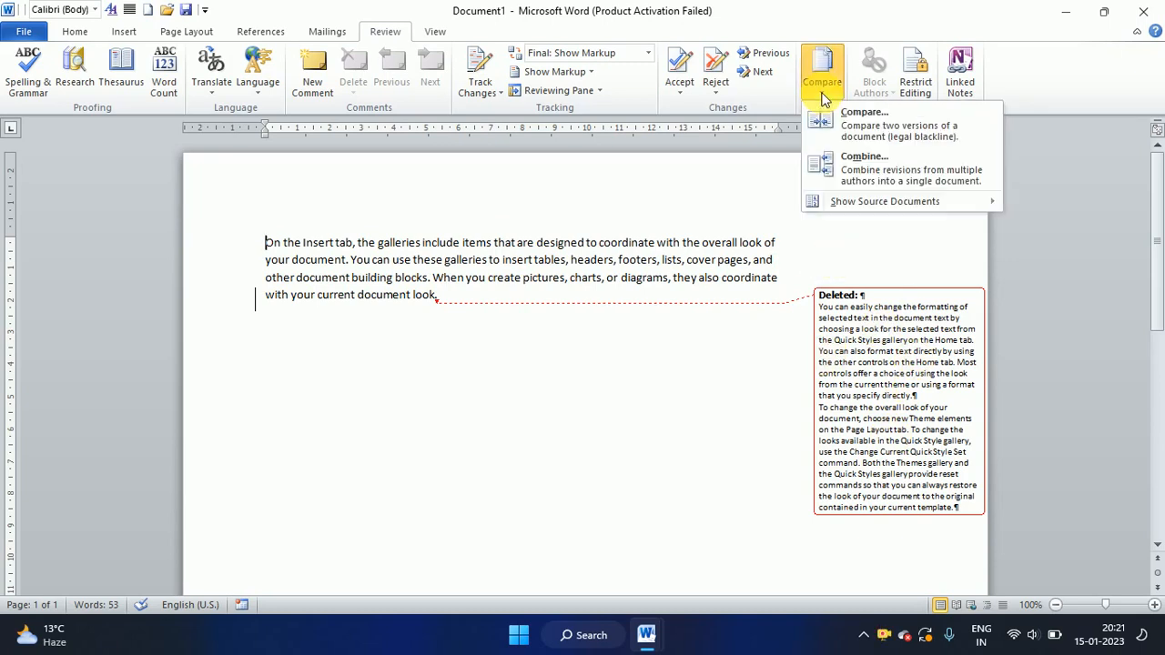
mouse_move(890, 208)
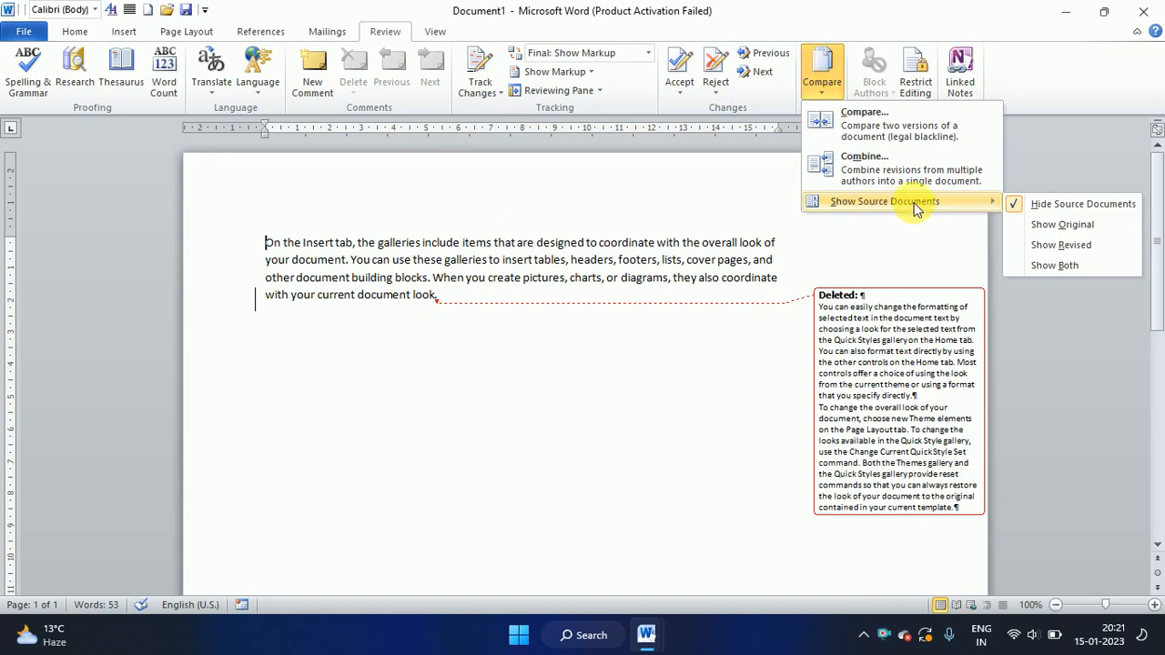
click(1071, 264)
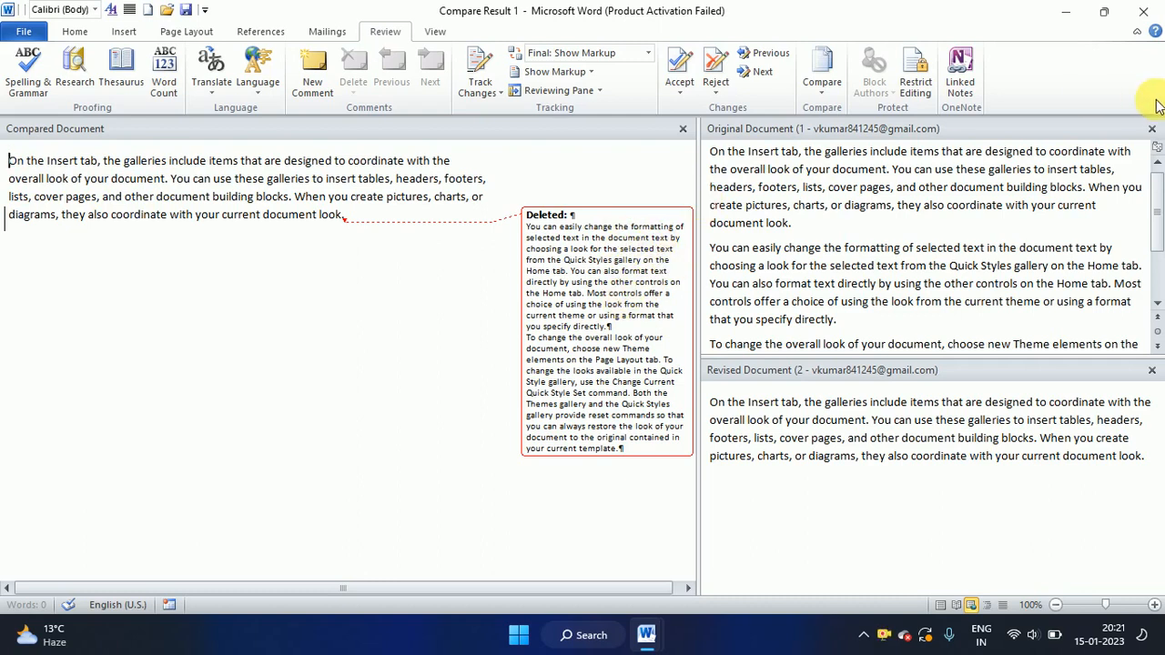
Close the original document view and the side-by-side layout, leaving only the comparison result on its page
click(1152, 128)
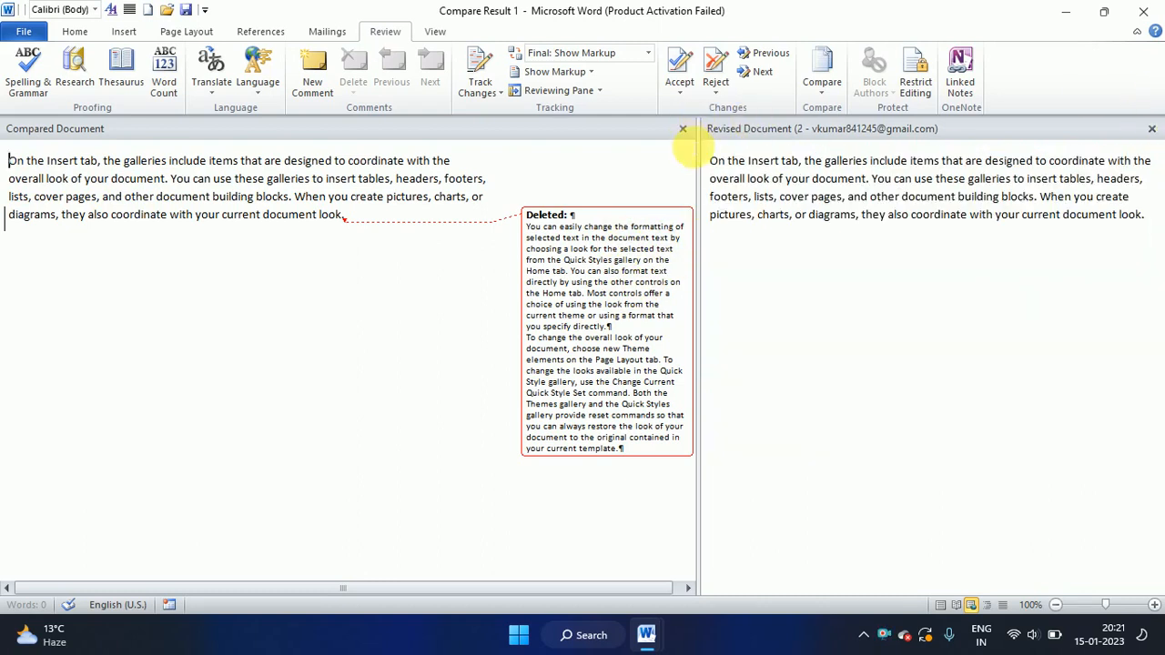
click(682, 129)
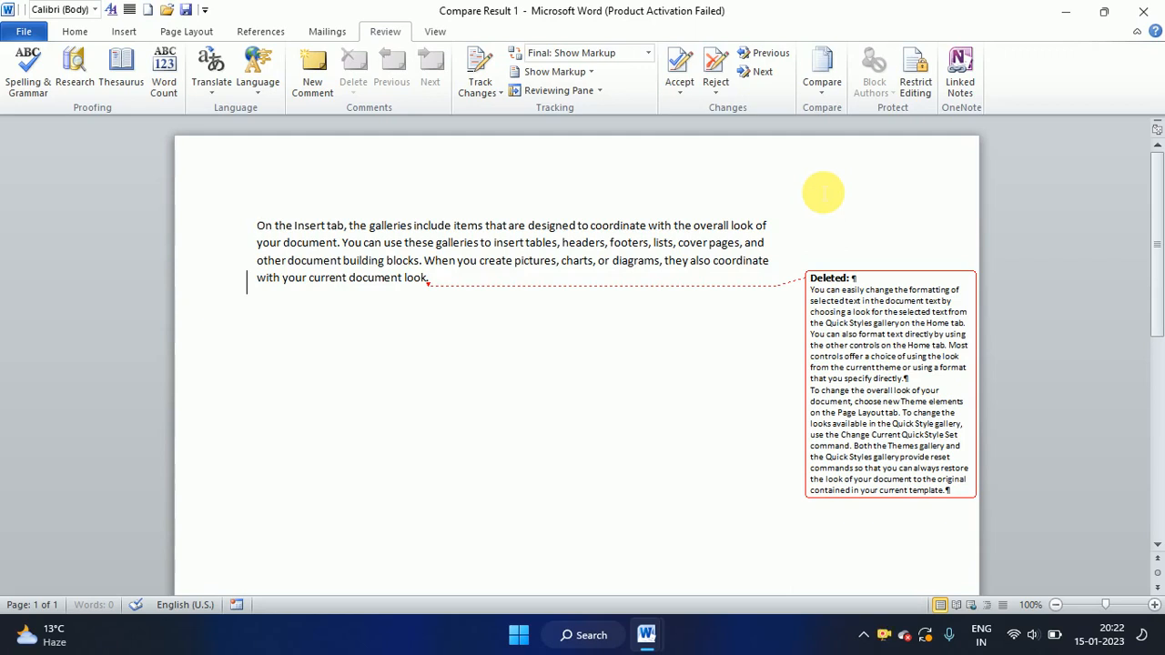
key(ctrl+F9)
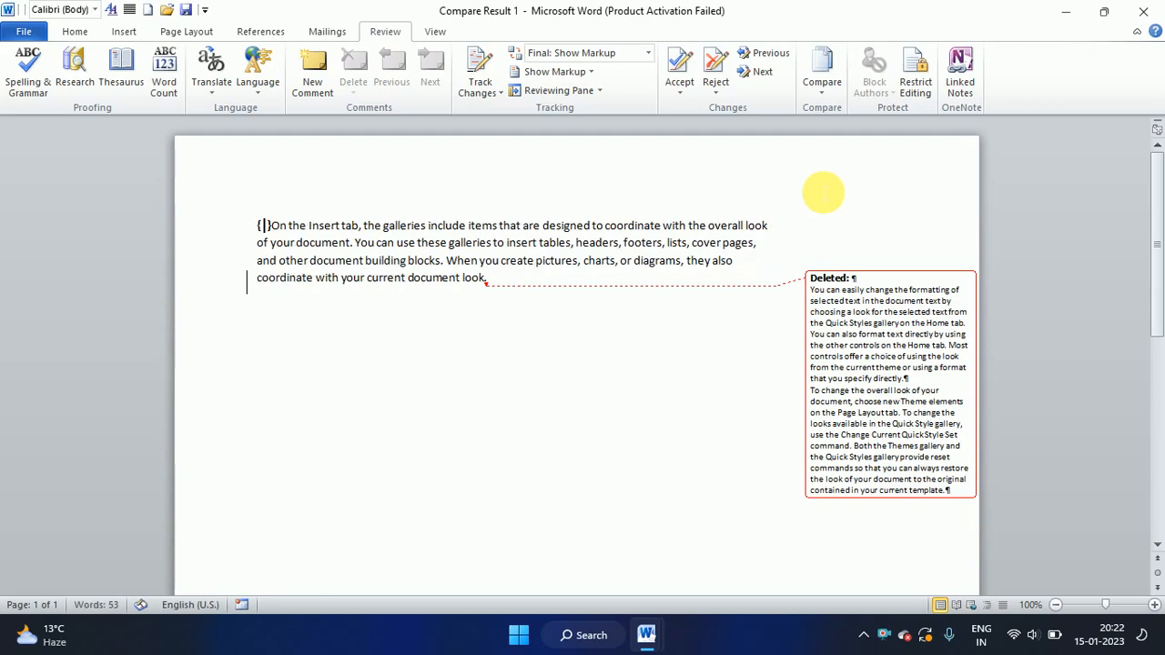